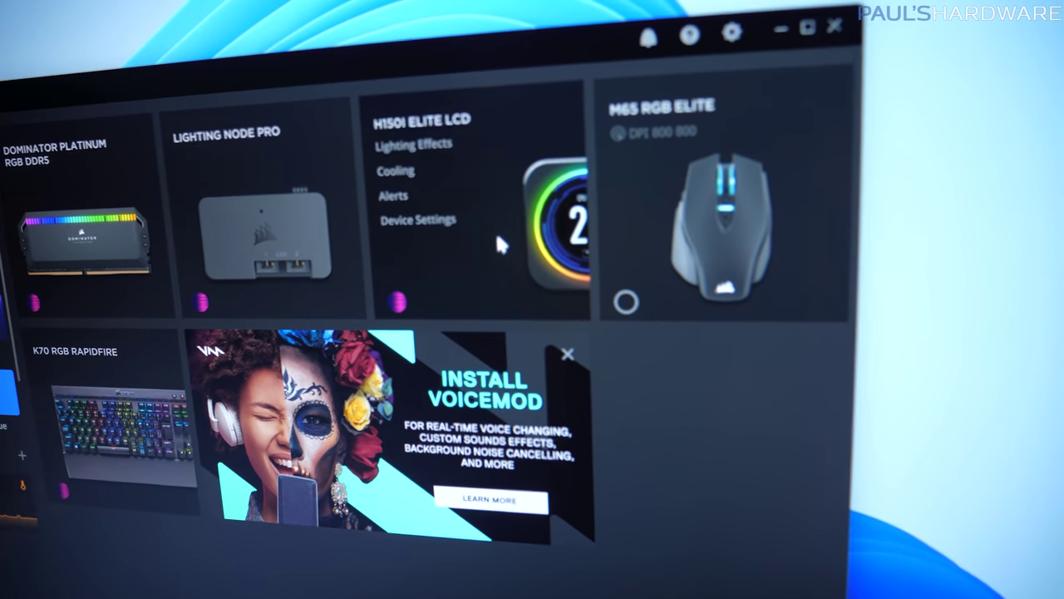
# Try H150i Elite LCD screen presets, including Fluid Fill and Image/GIF, keeping LED Port #1 after Ring.
pyautogui.click(498, 258)
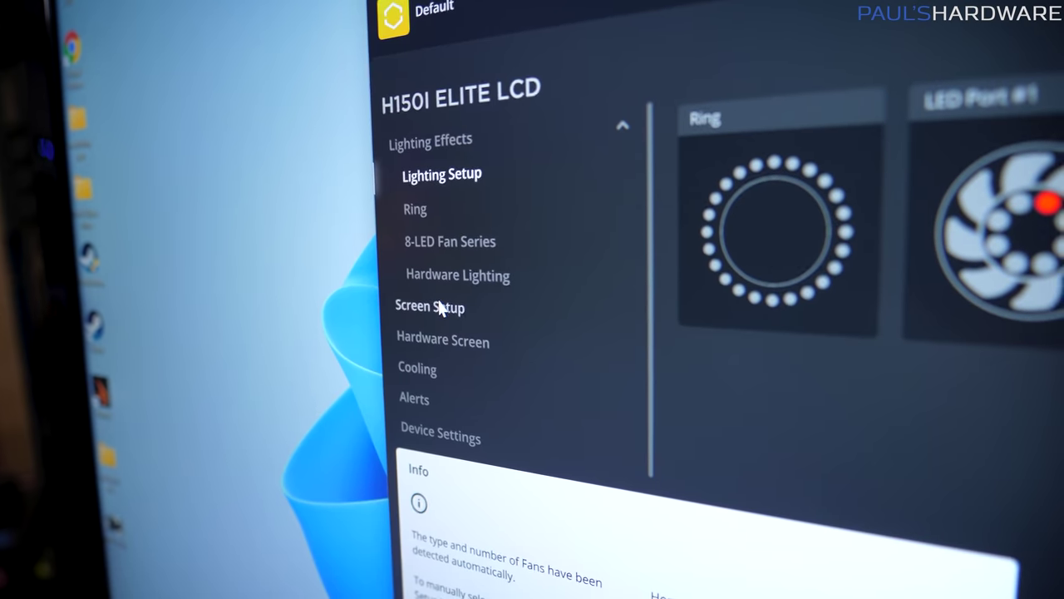
pyautogui.click(447, 316)
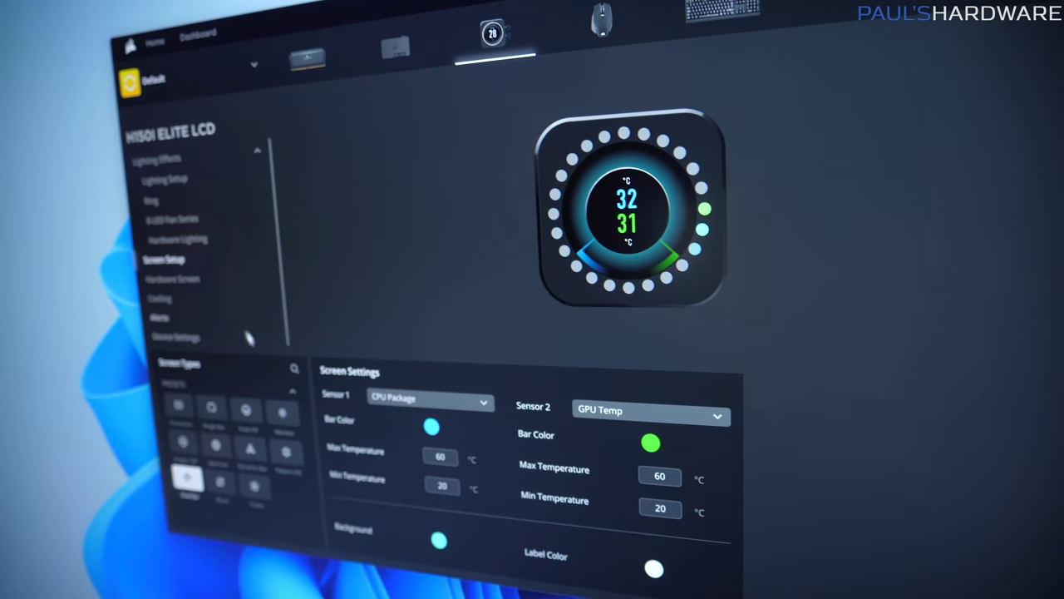
pyautogui.click(135, 437)
pyautogui.click(233, 432)
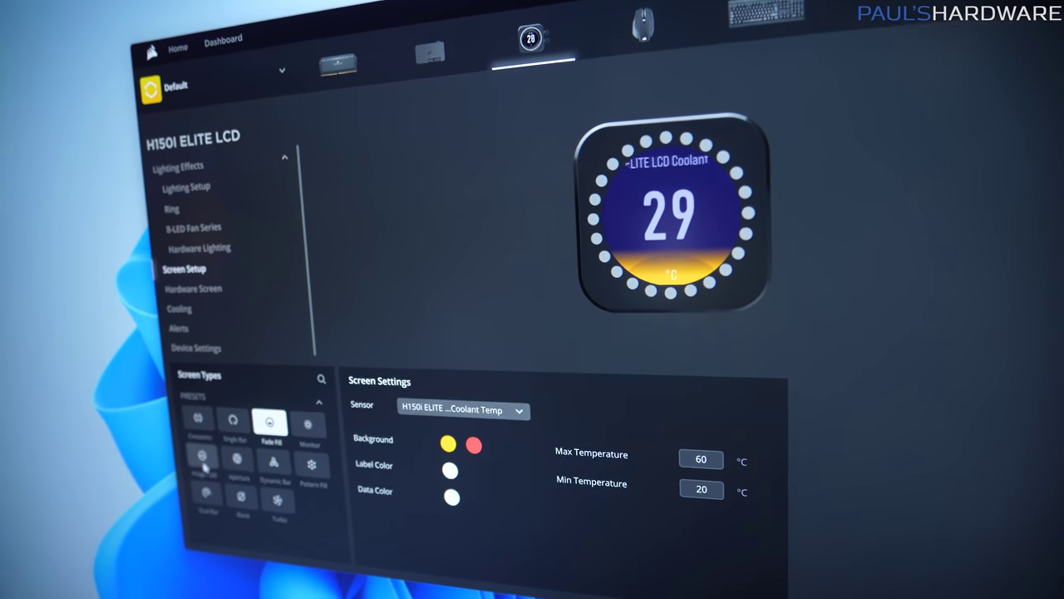
pyautogui.click(195, 457)
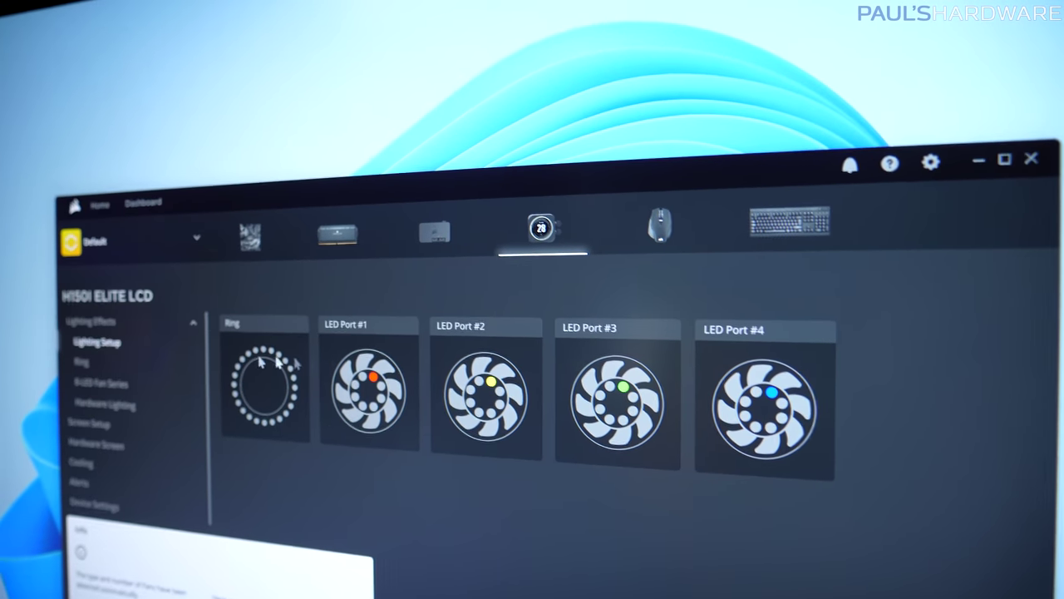
pyautogui.moveTo(367, 400); pyautogui.dragTo(614, 413)
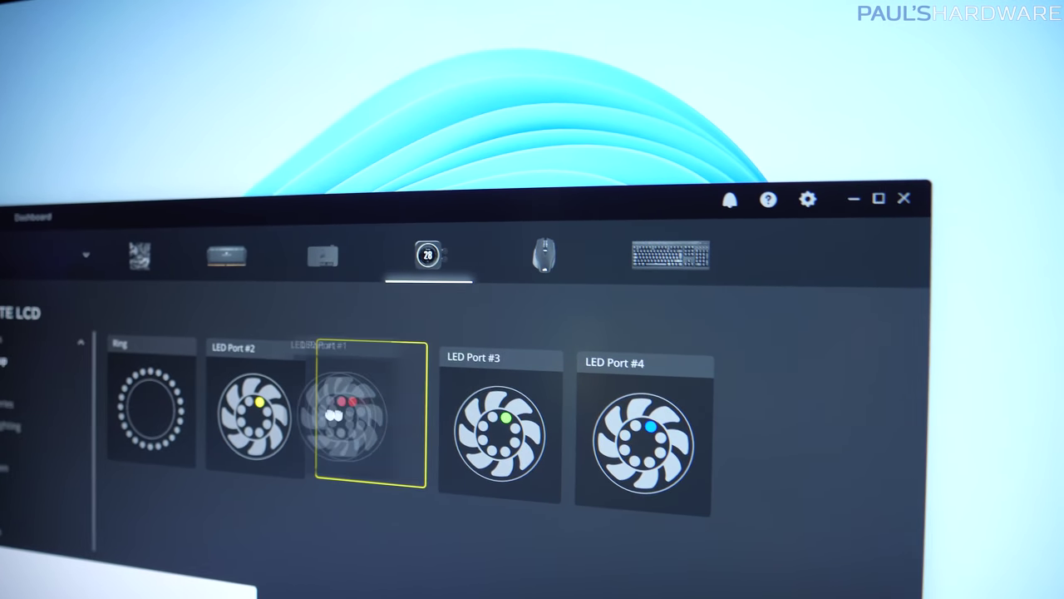
pyautogui.moveTo(615, 413)
pyautogui.mouseDown()
pyautogui.moveTo(287, 411)
pyautogui.moveTo(241, 297)
pyautogui.moveTo(309, 415)
pyautogui.moveTo(392, 357)
pyautogui.moveTo(419, 319)
pyautogui.mouseUp()
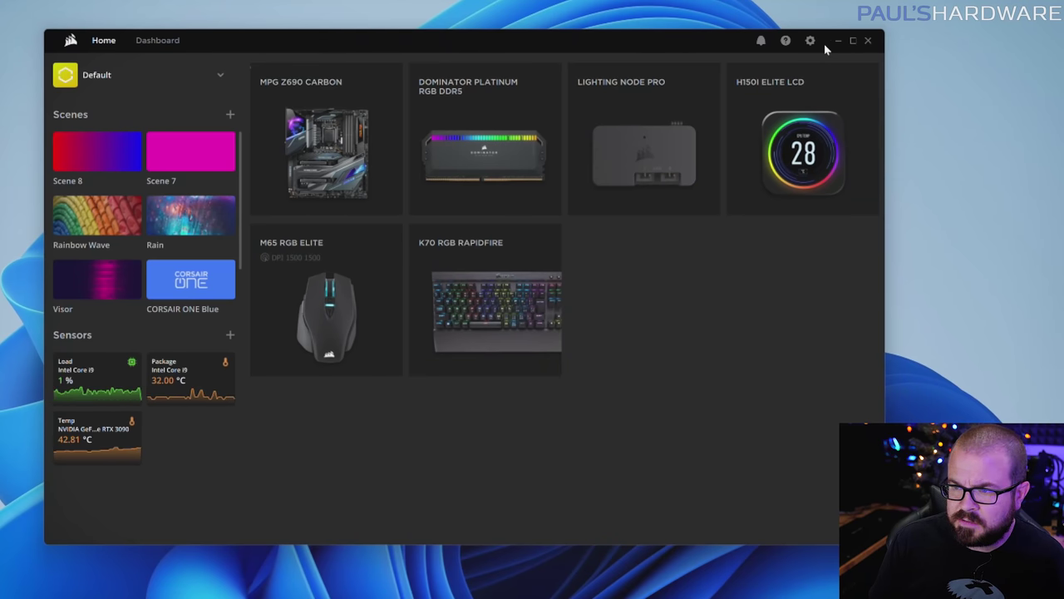
# Check the iCUE software and device firmware versions under Settings > Updates.
pyautogui.click(809, 40)
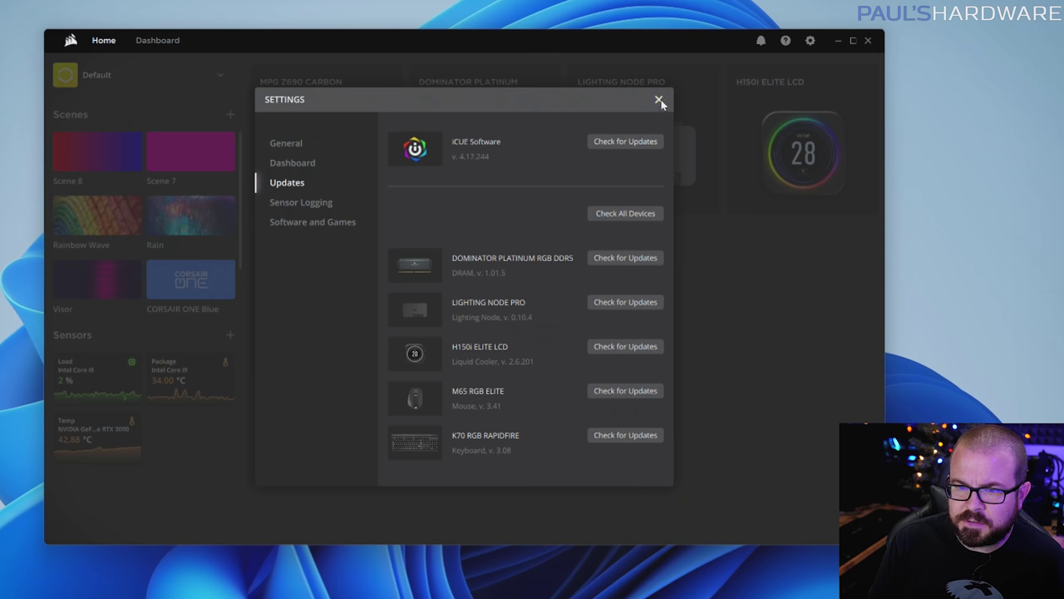
pyautogui.click(660, 101)
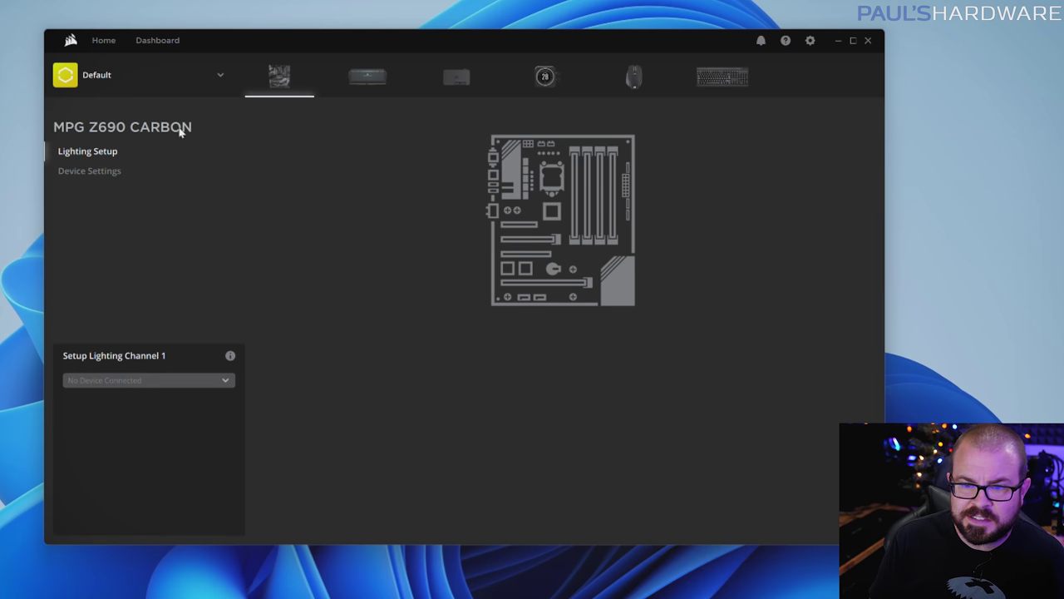
# Review the device types for motherboard lighting channel 1, leaving it unconnected.
pyautogui.click(225, 381)
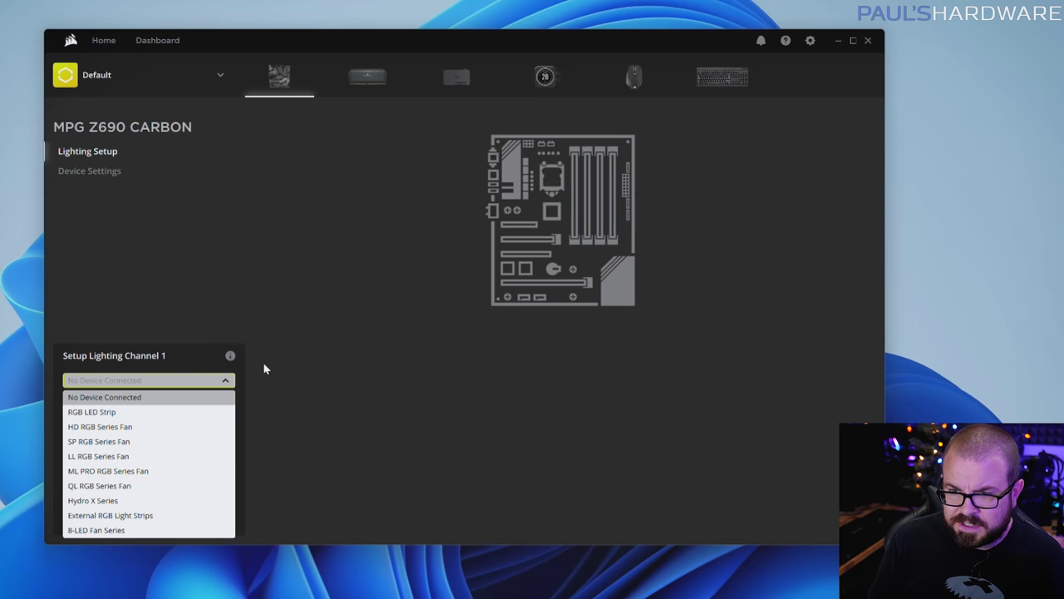
pyautogui.click(221, 383)
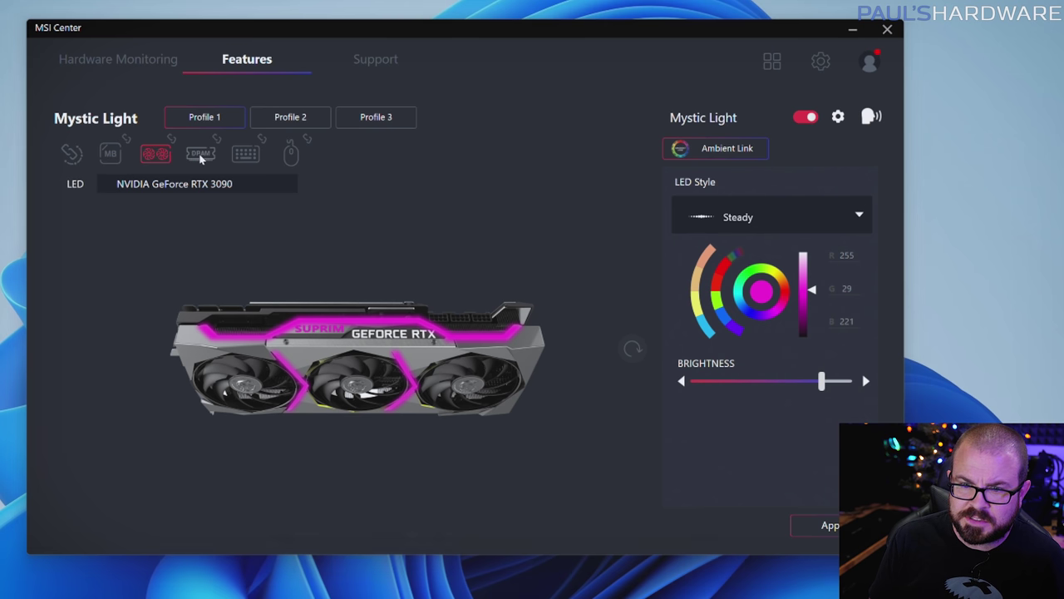
# Browse Mystic Light settings for the DDR5 memory, K70 keyboard, M65 mouse and RTX 3090.
pyautogui.click(199, 154)
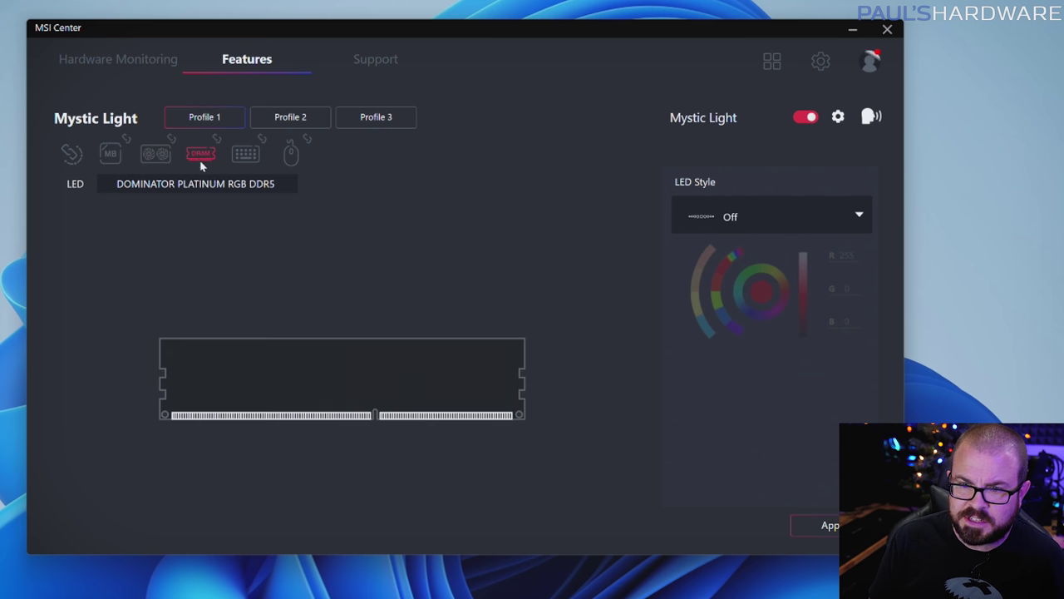
pyautogui.click(246, 156)
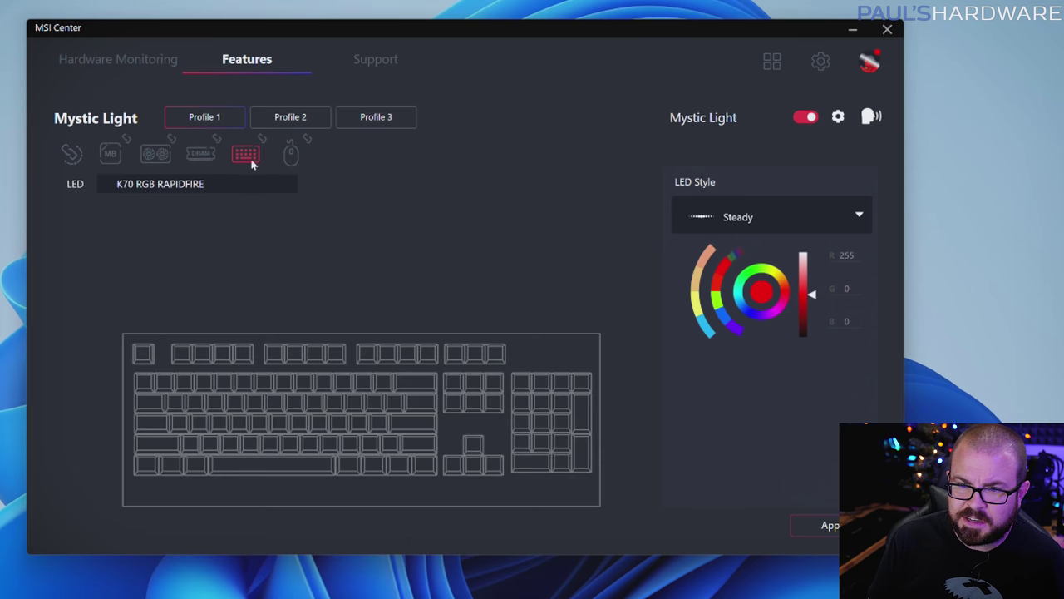
pyautogui.click(290, 156)
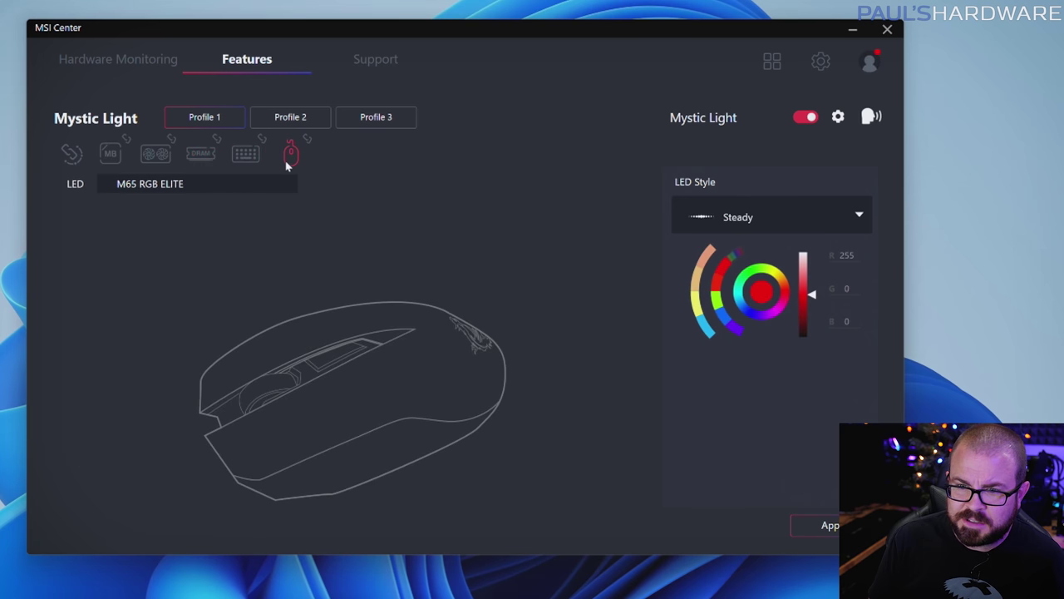
pyautogui.click(164, 153)
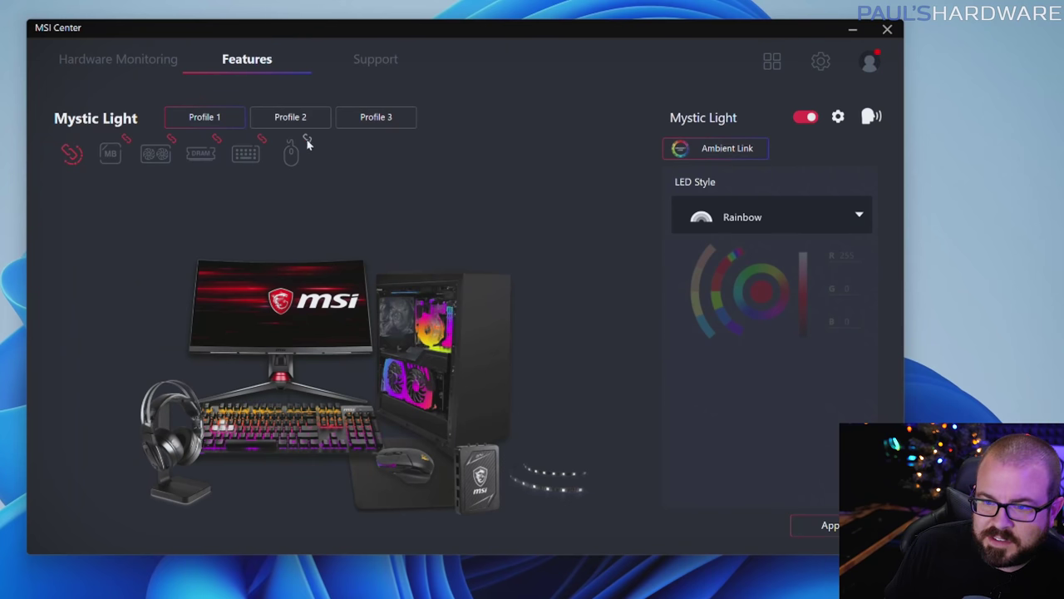
# Unlink the keyboard and DDR5 memory from Mystic Light sync and apply.
pyautogui.click(262, 139)
pyautogui.click(217, 139)
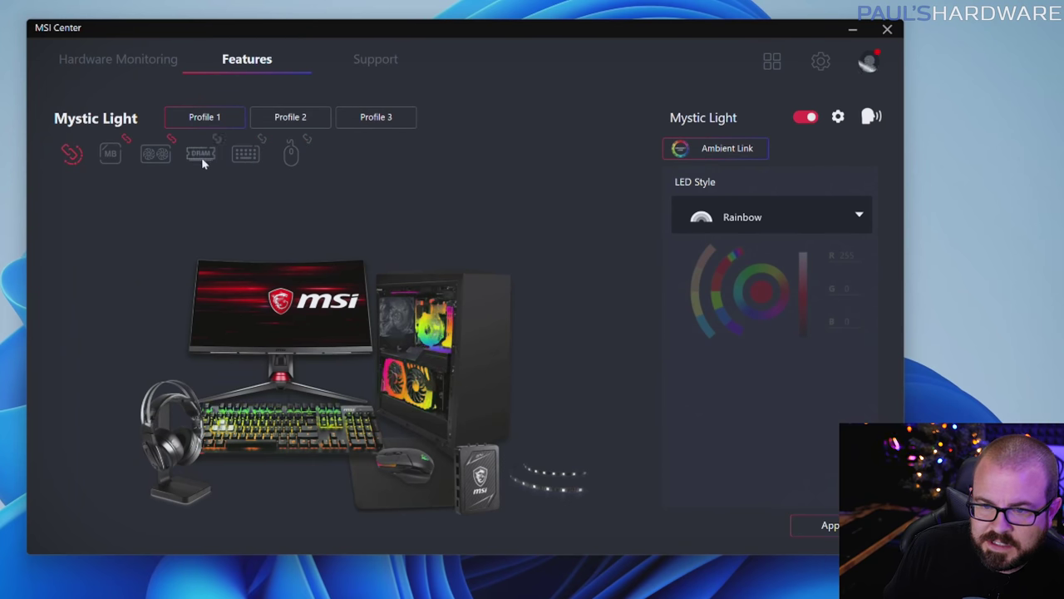
pyautogui.click(821, 528)
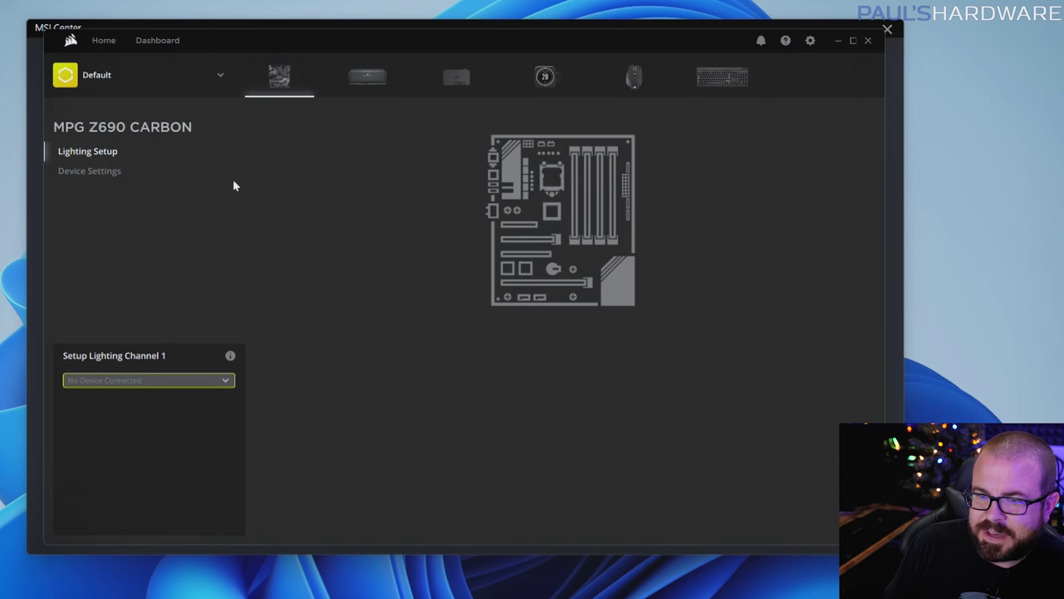
# Review the Dominator Platinum DDR5 memory's lighting effects and the Lighting Library.
pyautogui.click(378, 78)
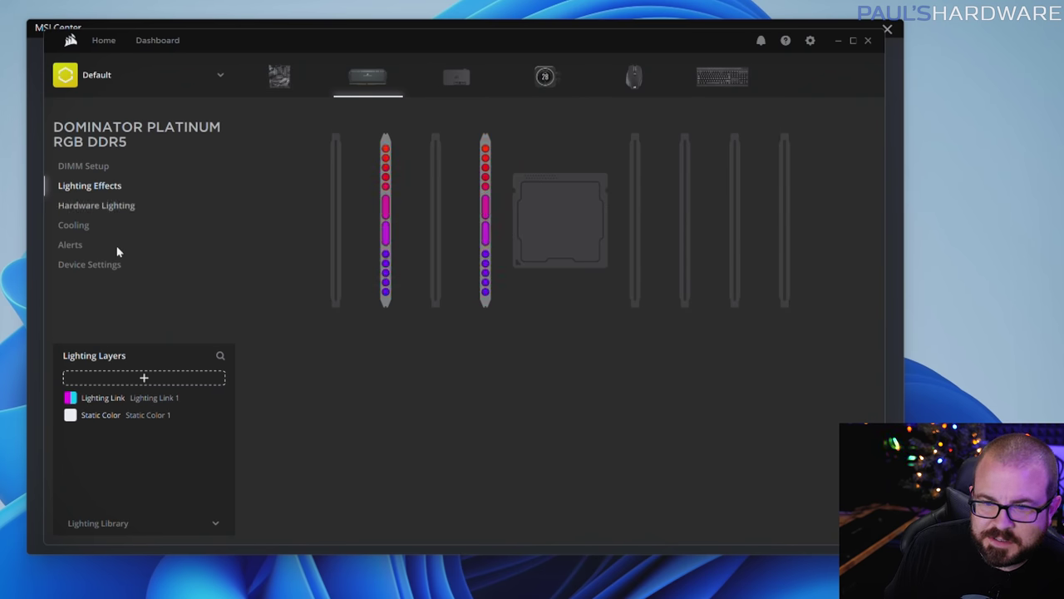
pyautogui.click(131, 523)
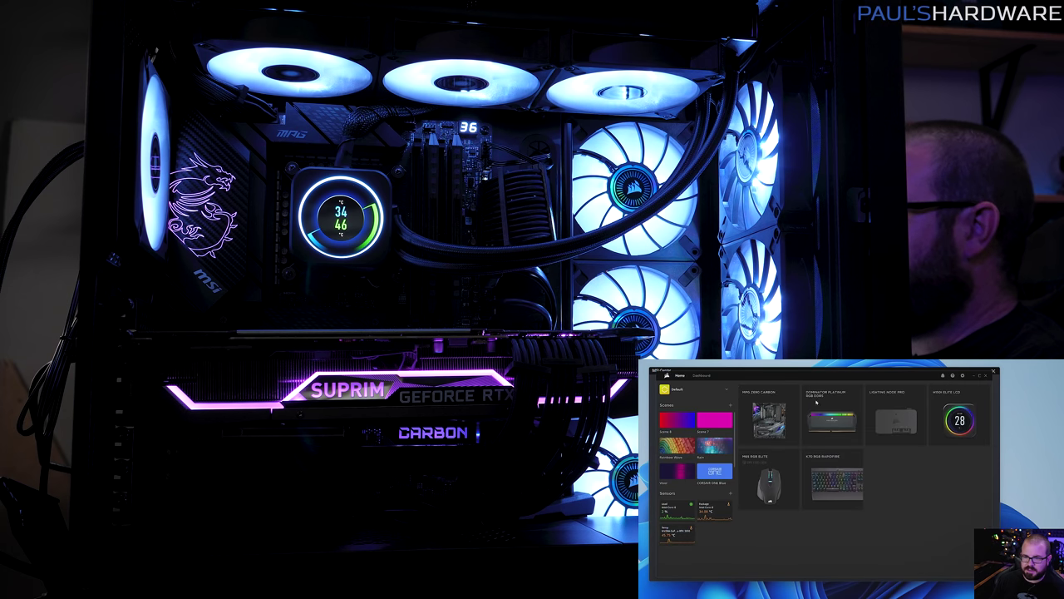
pyautogui.moveTo(832, 411)
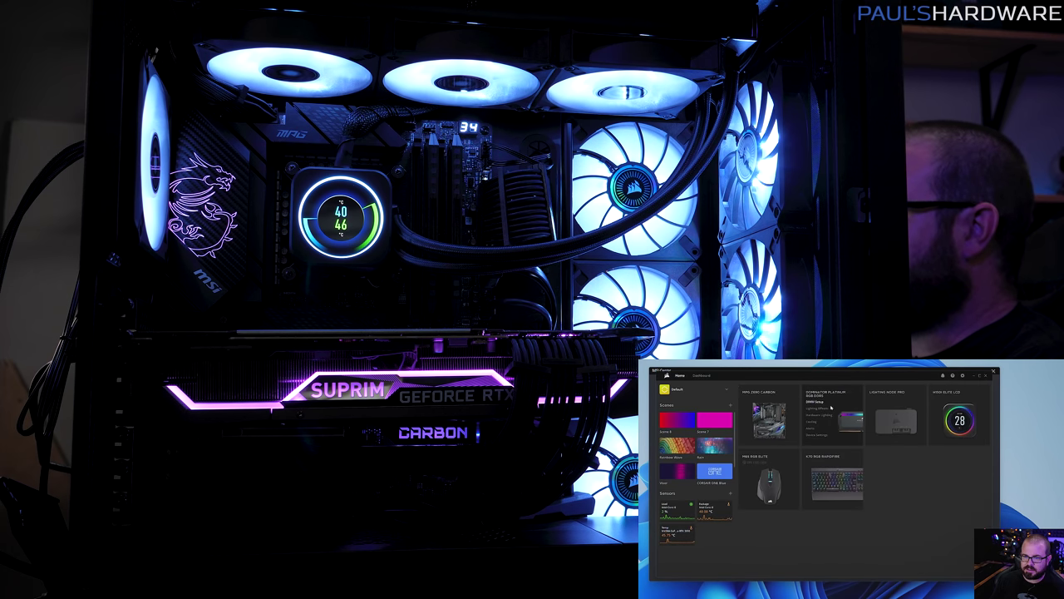
pyautogui.click(820, 409)
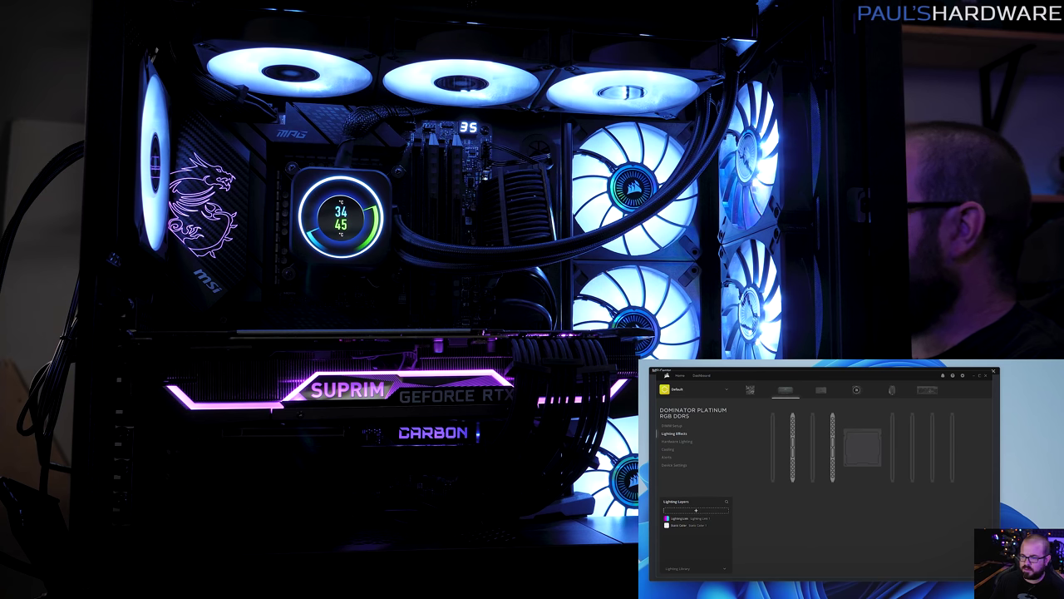
pyautogui.press('super')
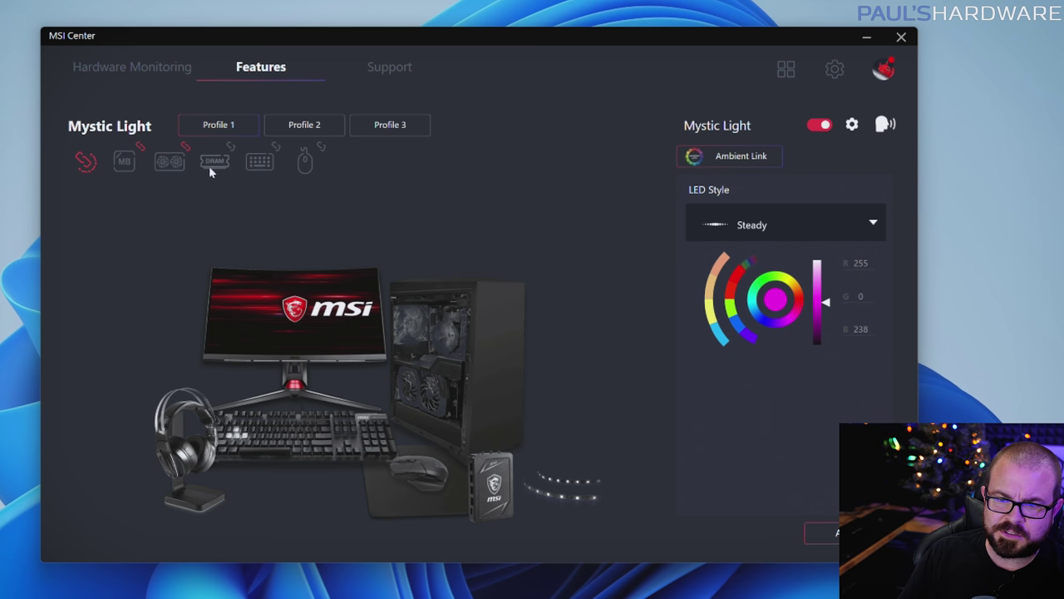
# Check the motherboard's LED styles, keeping Steady, then control all devices together in Rainbow.
pyautogui.click(125, 162)
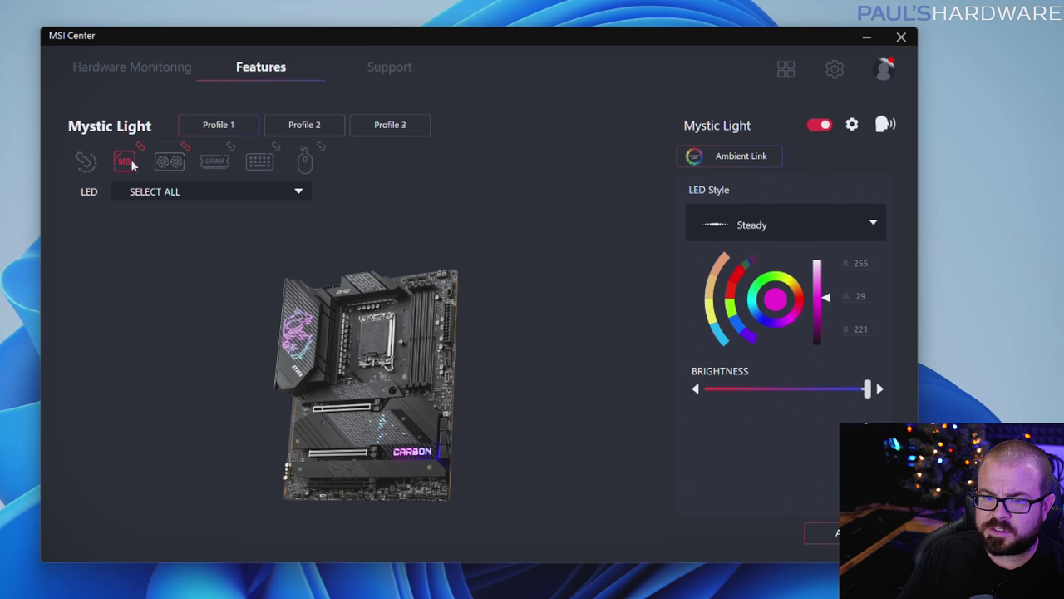
pyautogui.click(872, 226)
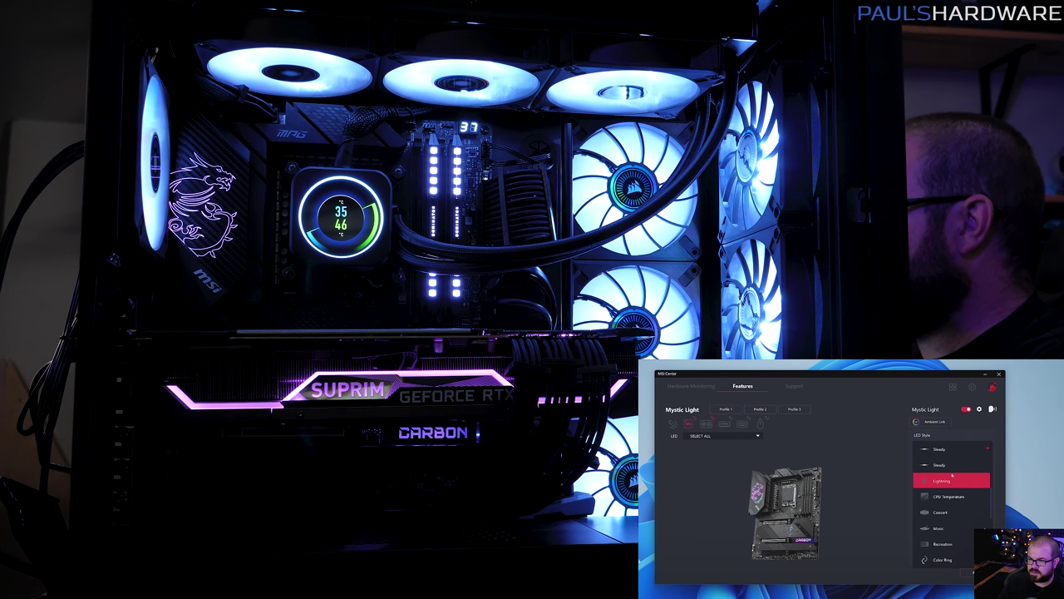
pyautogui.scroll(2, 952, 475)
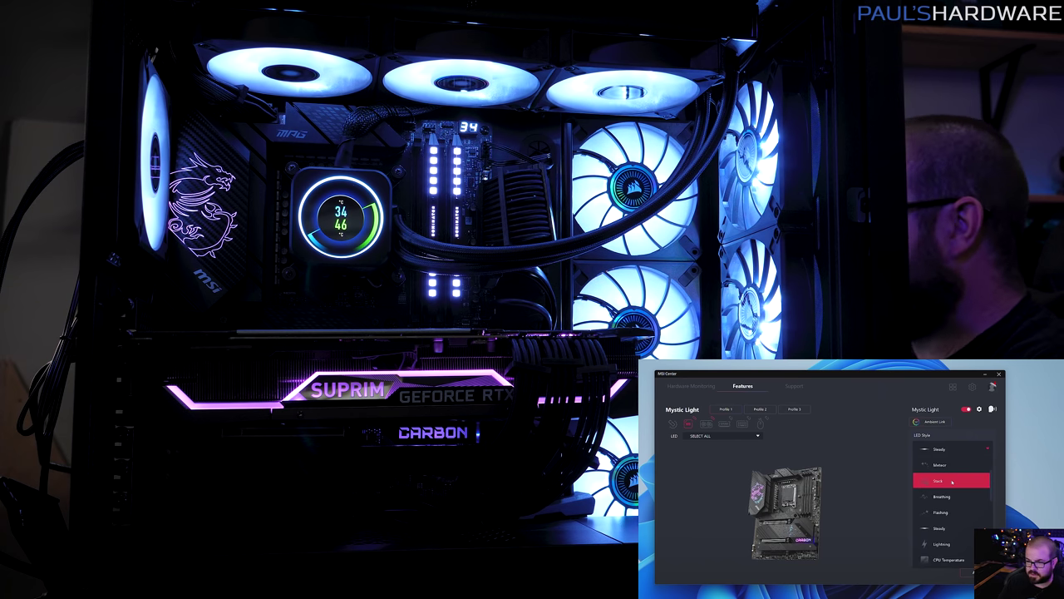
pyautogui.scroll(-3, 952, 482)
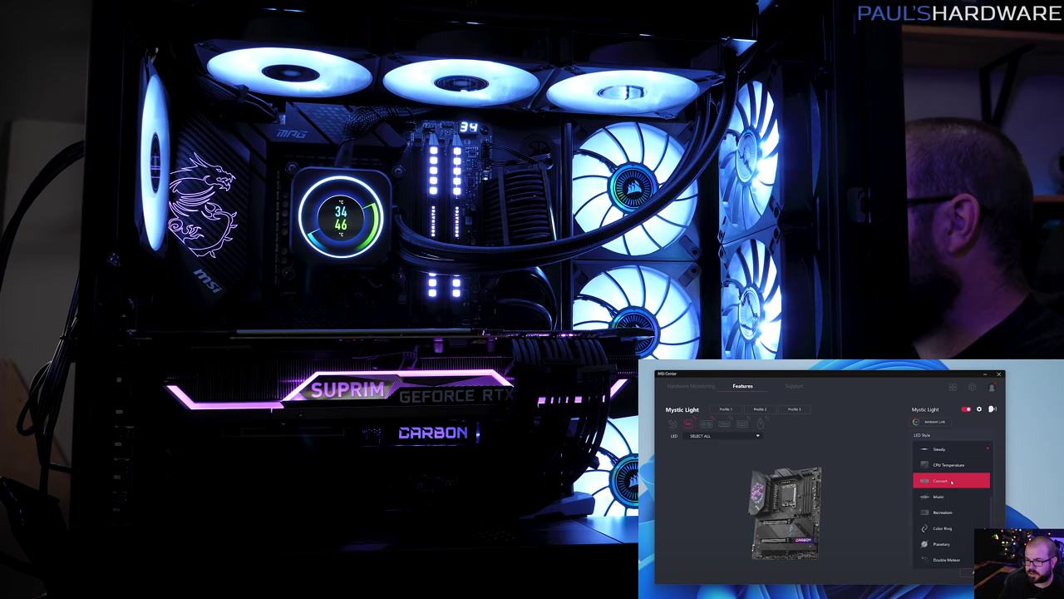
pyautogui.press('Escape')
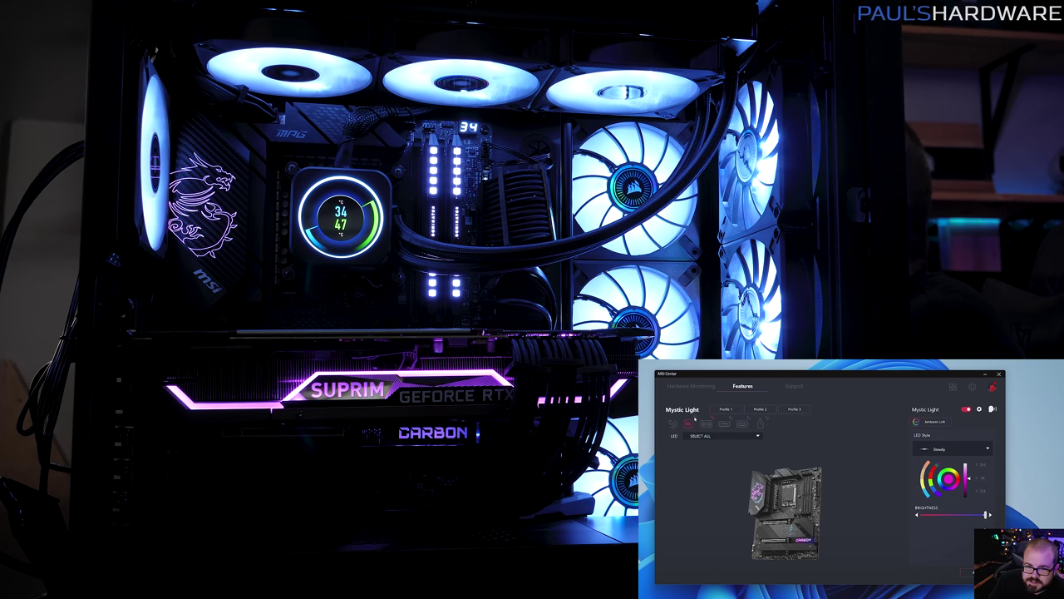
pyautogui.click(672, 424)
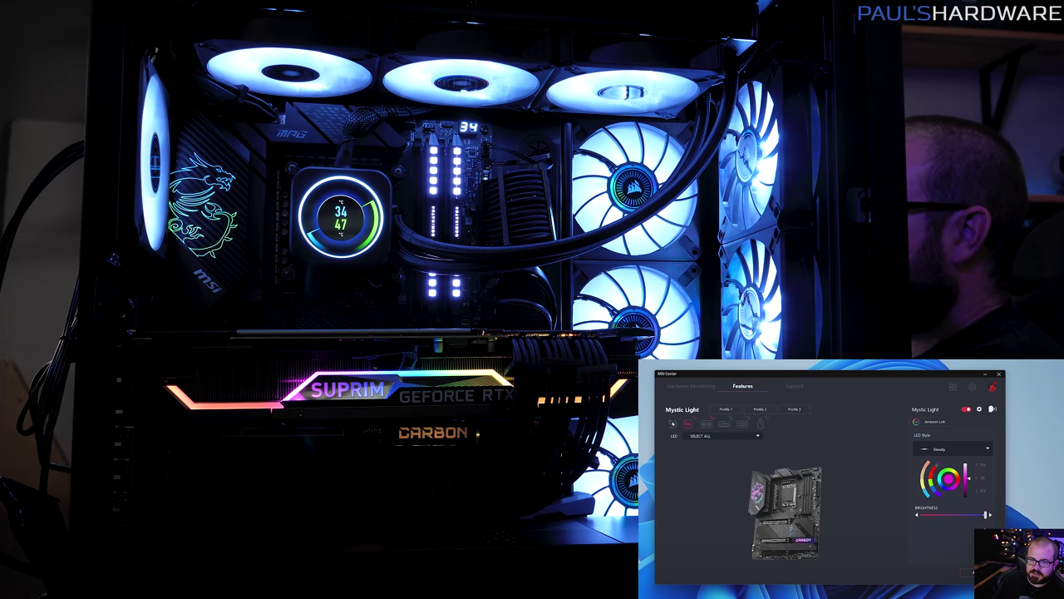
pyautogui.click(674, 423)
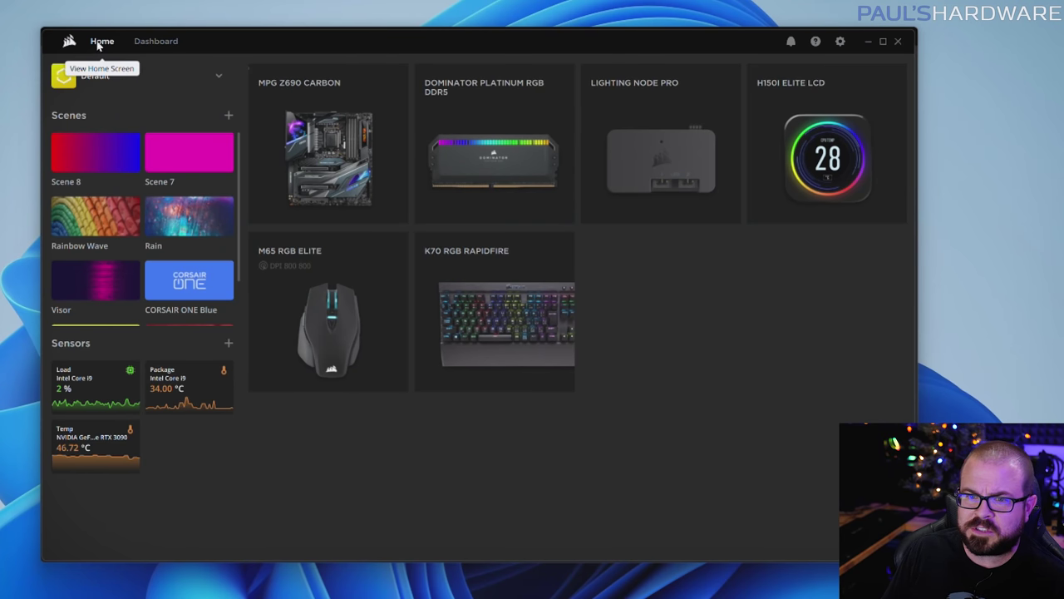
# Review the dashboard's motherboard temperatures, fan speeds and per-core Core i9 readings.
pyautogui.click(149, 42)
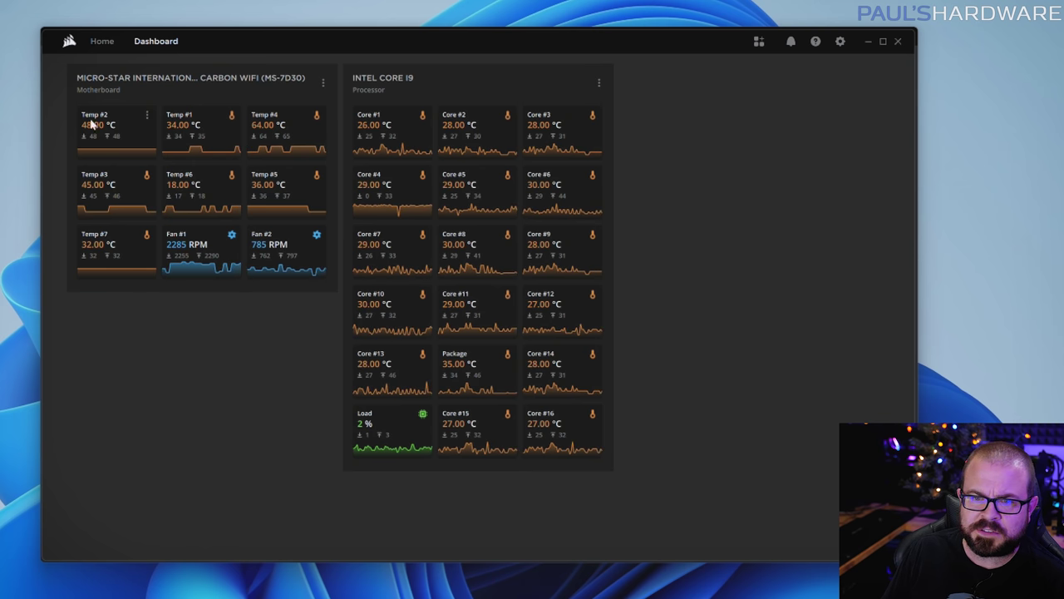
pyautogui.moveTo(200, 192)
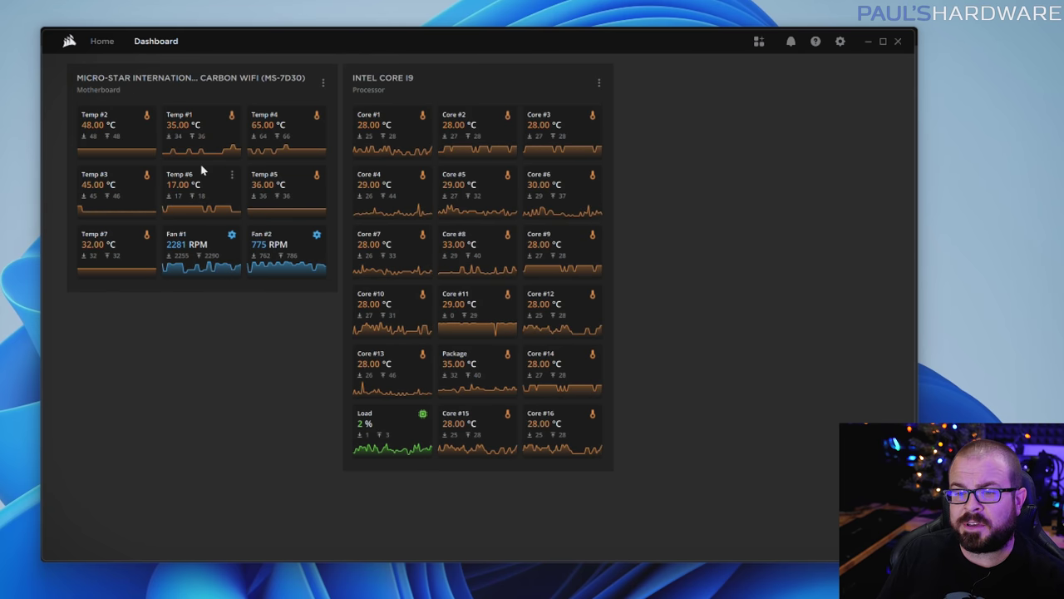
pyautogui.click(102, 41)
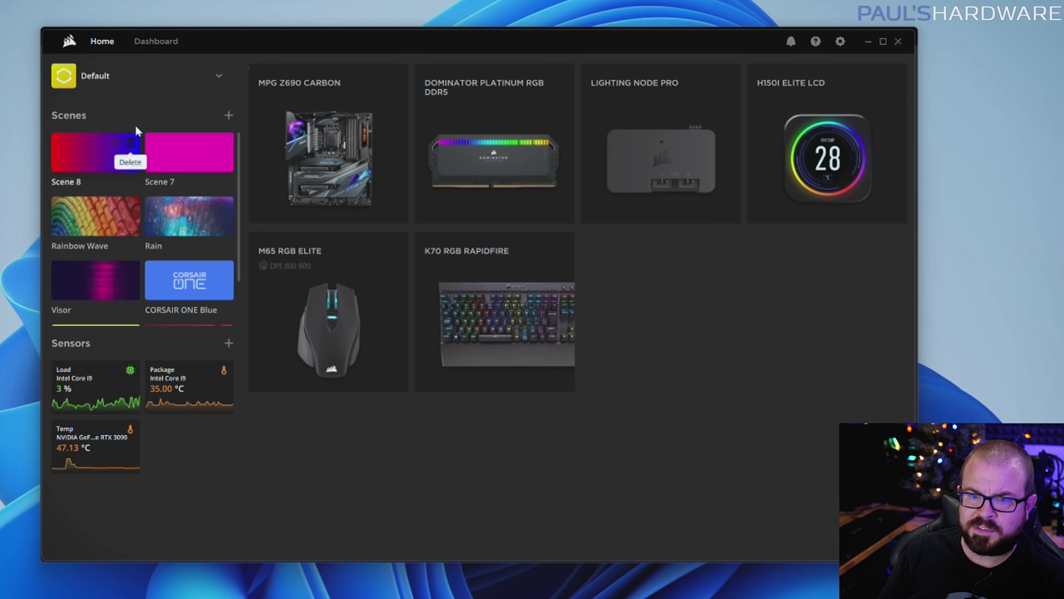
# Apply Rainbow Wave, then pink Scene 7, and unlink the keyboard and LCD cooler from it.
pyautogui.click(80, 222)
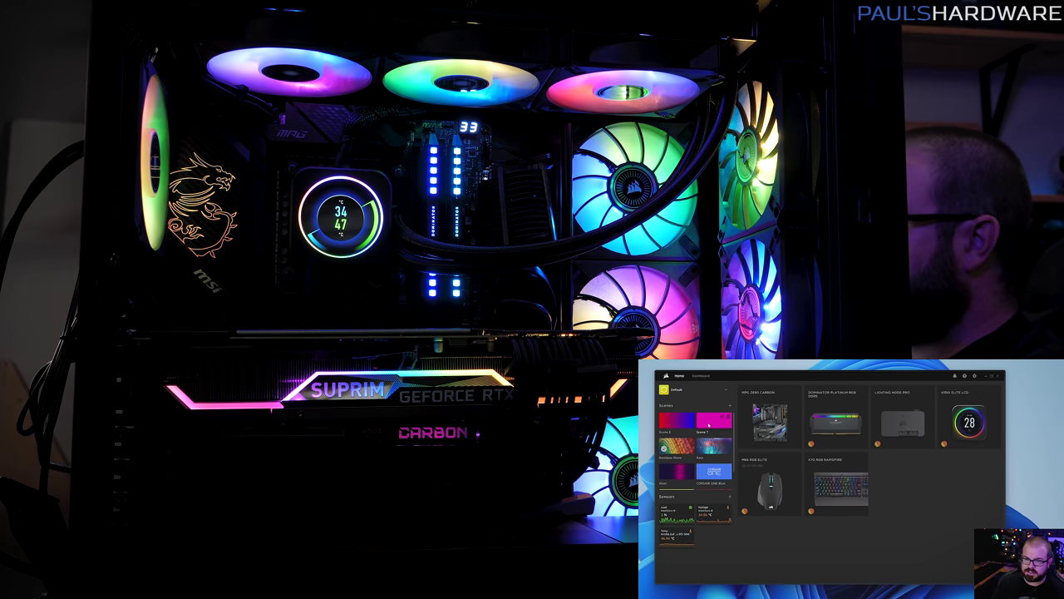
pyautogui.click(709, 423)
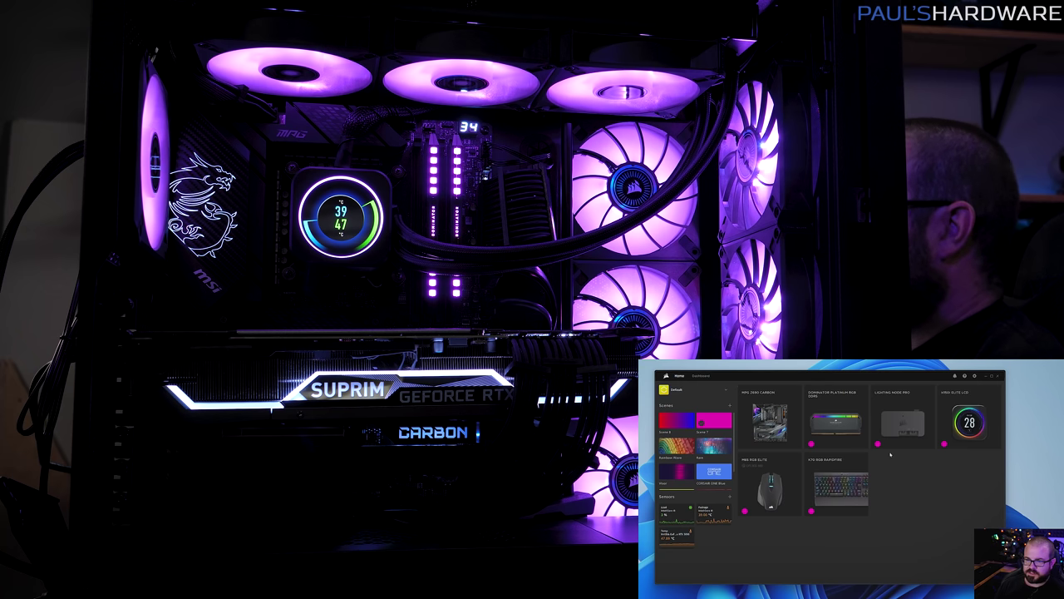
pyautogui.click(811, 511)
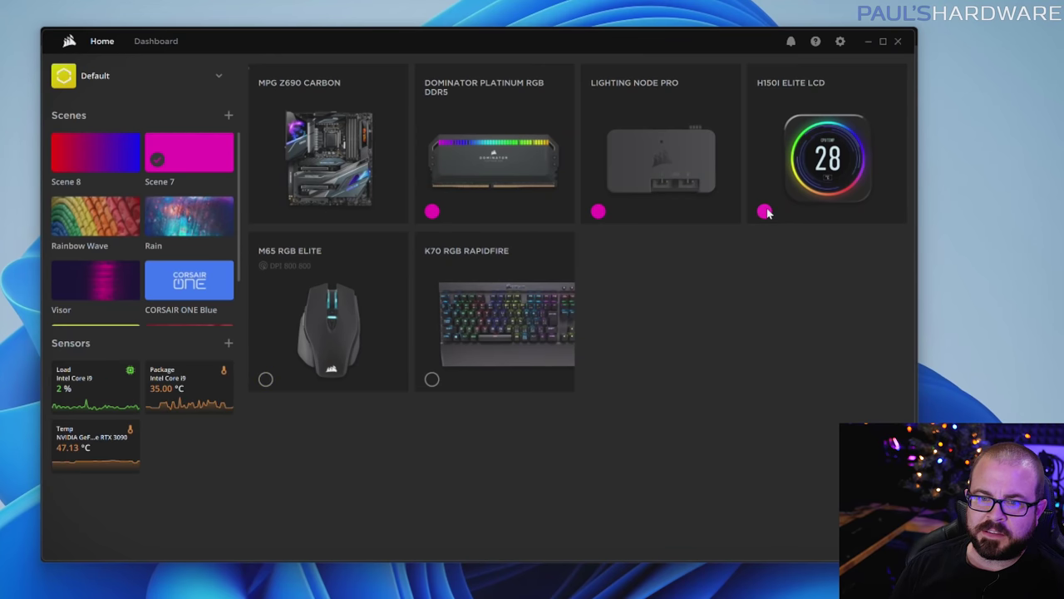
pyautogui.click(765, 211)
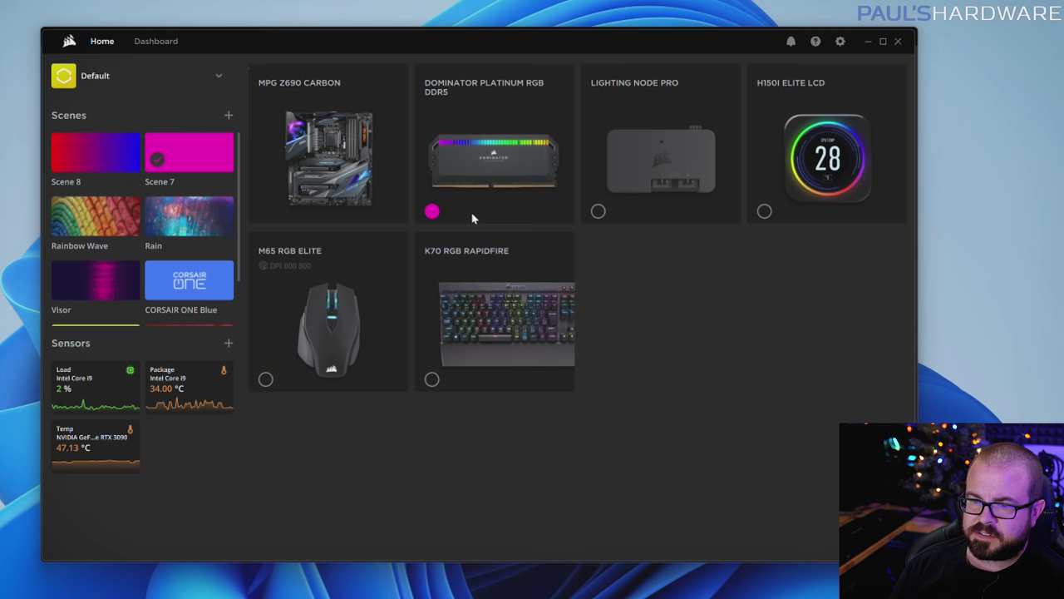
# Unlink the Dominator memory from Scene 7 and open its white Static Color layer.
pyautogui.click(432, 212)
pyautogui.moveTo(494, 167)
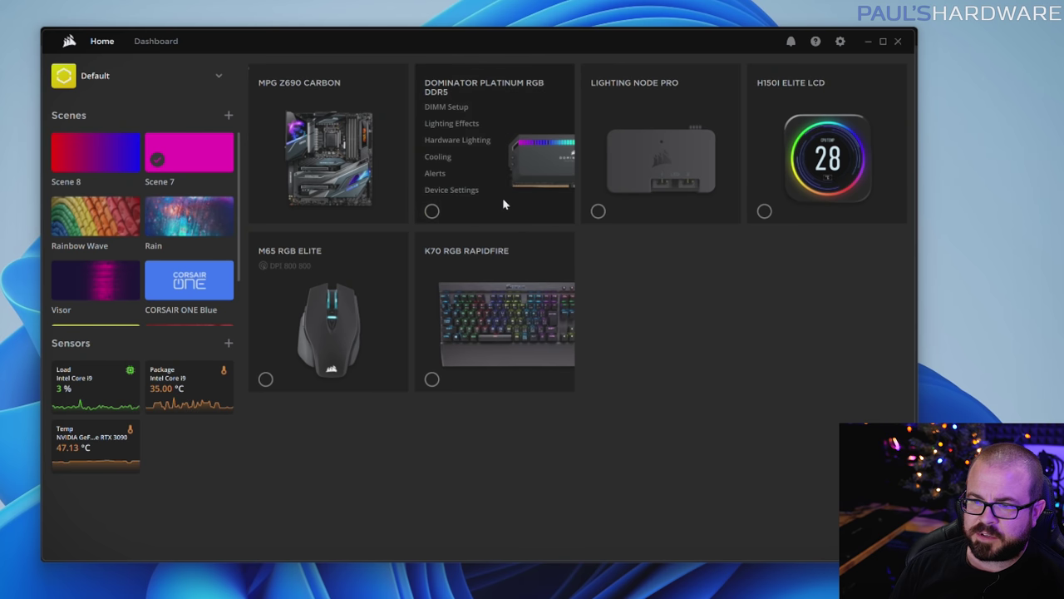
pyautogui.click(535, 165)
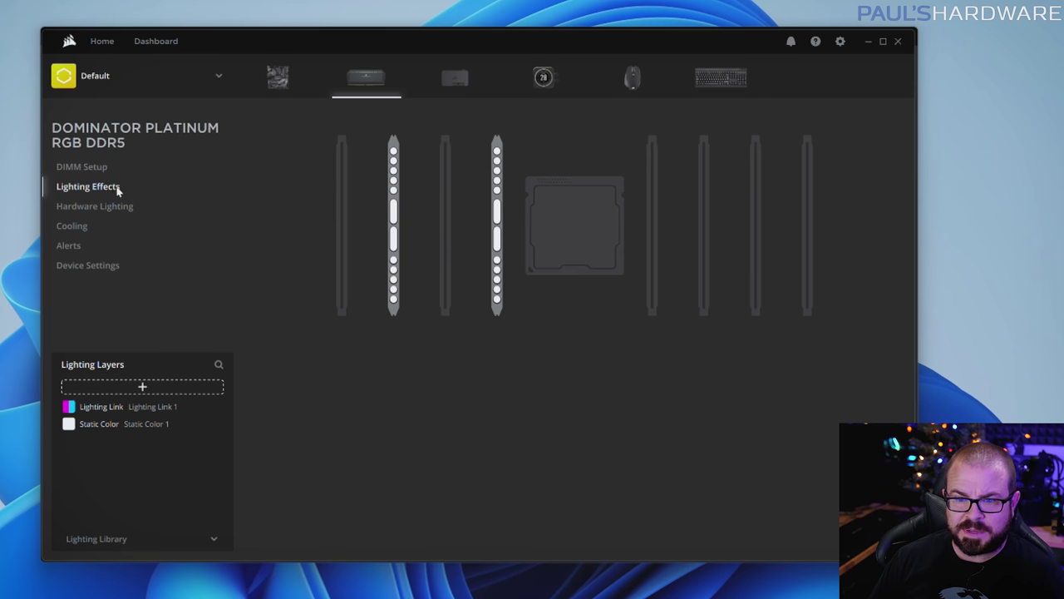
pyautogui.click(83, 206)
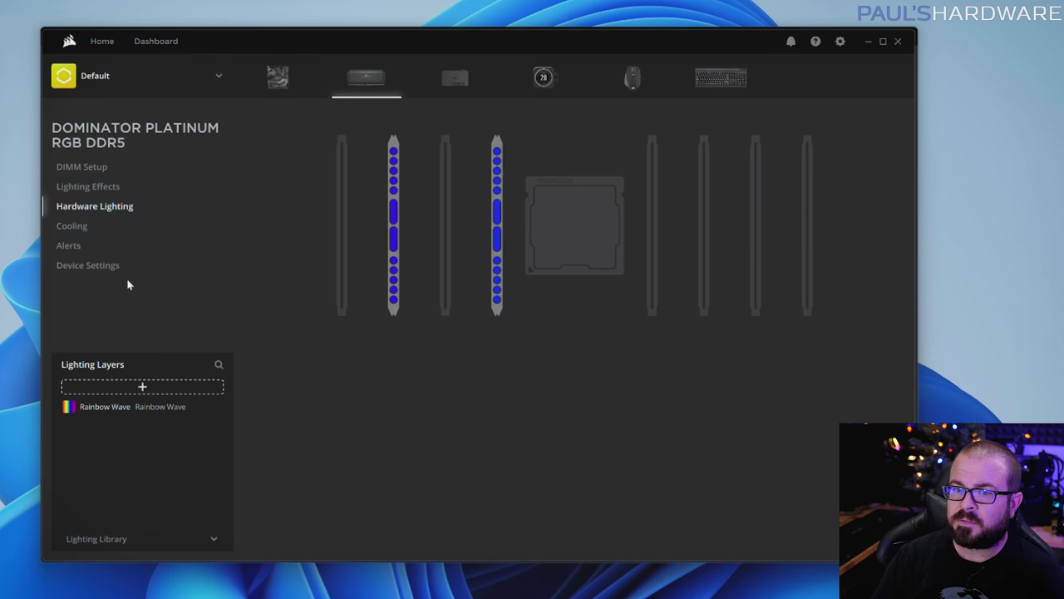
pyautogui.click(90, 187)
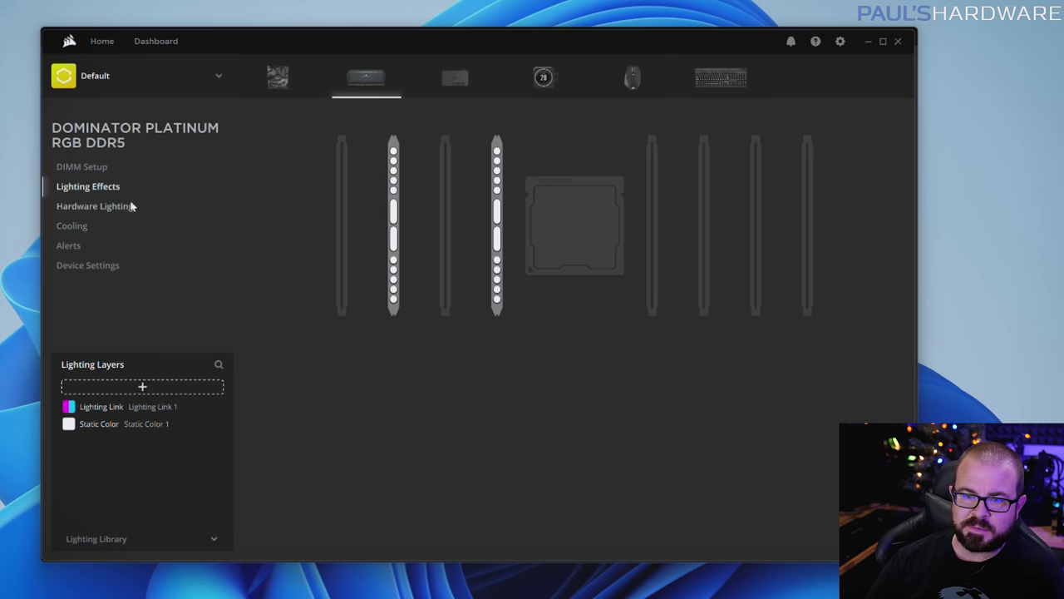
pyautogui.click(106, 386)
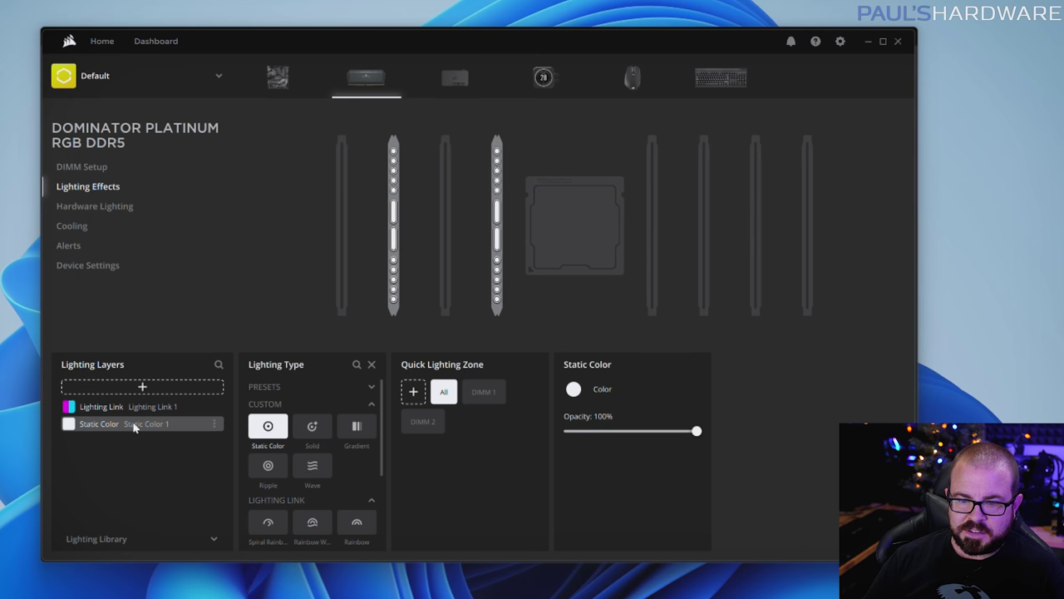
# Inspect the Dominator memory's Lighting Link layer settings.
pyautogui.click(118, 407)
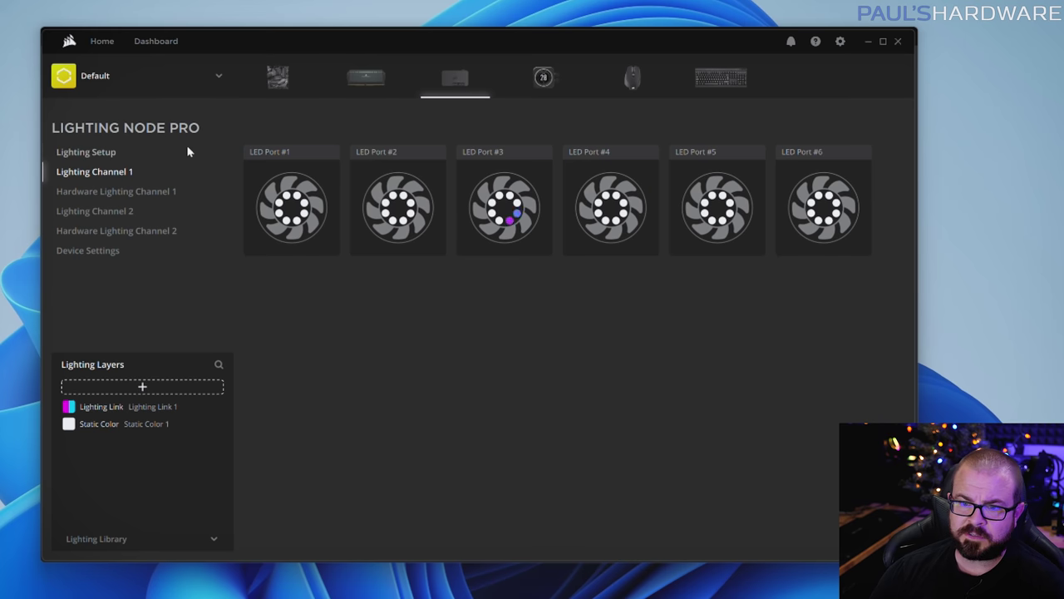
# In Lighting Setup, keep 8-LED Fan Series on both Lighting Node Pro channels.
pyautogui.click(95, 153)
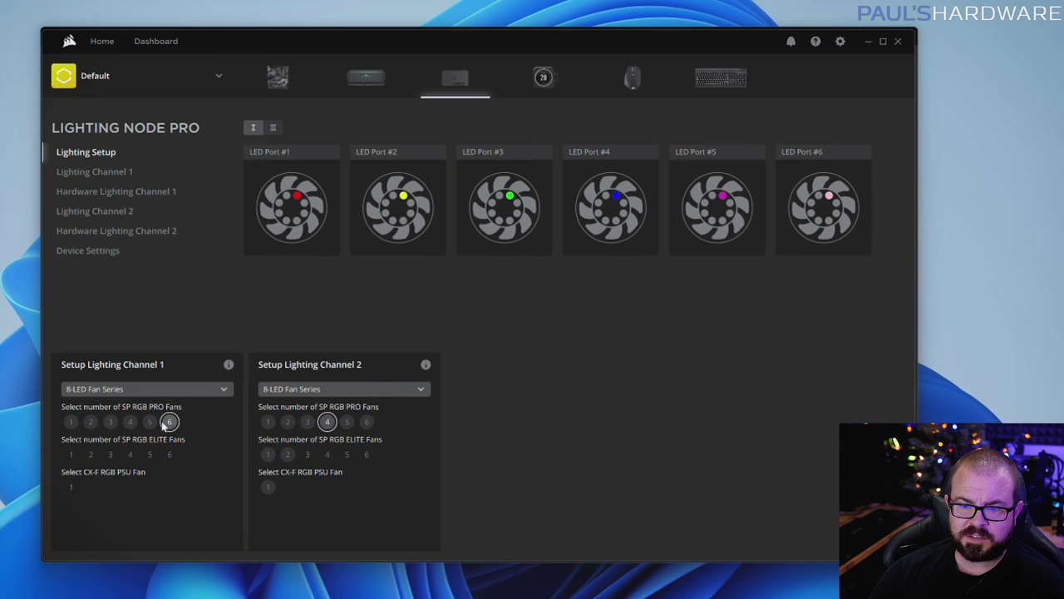
pyautogui.click(223, 389)
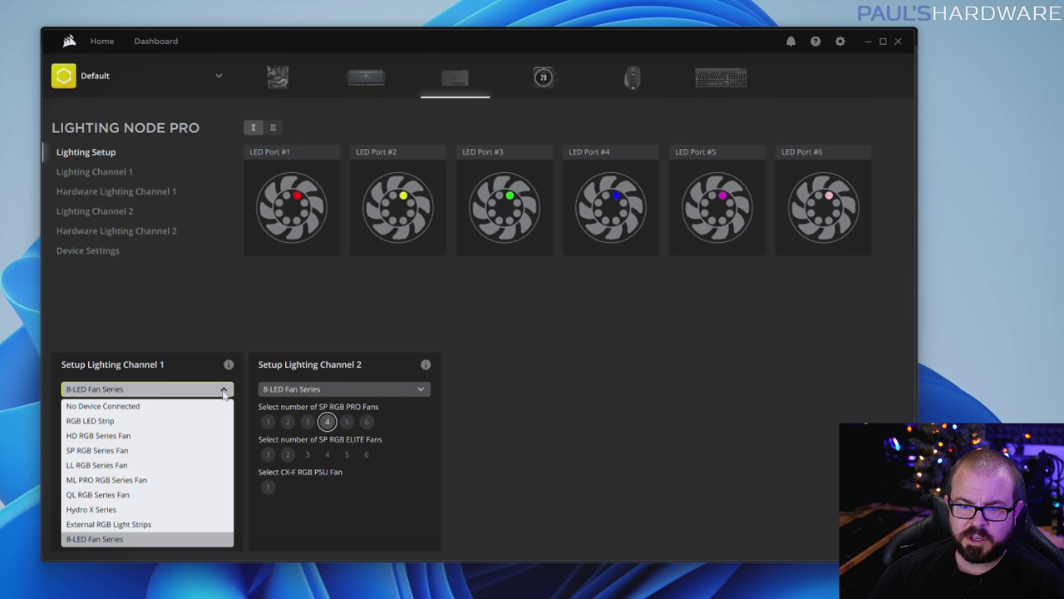
pyautogui.click(151, 539)
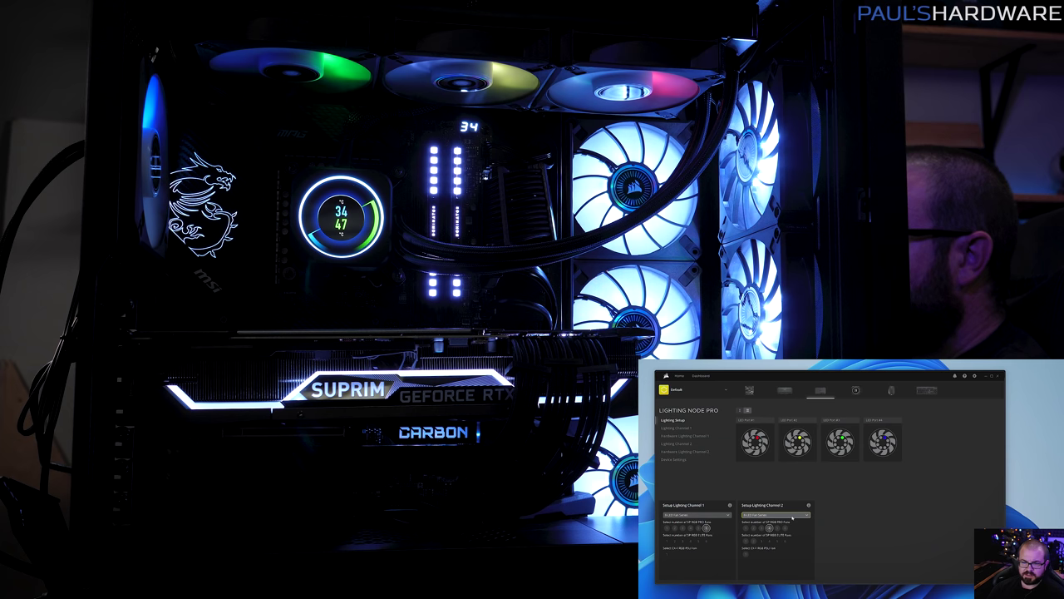
pyautogui.click(420, 390)
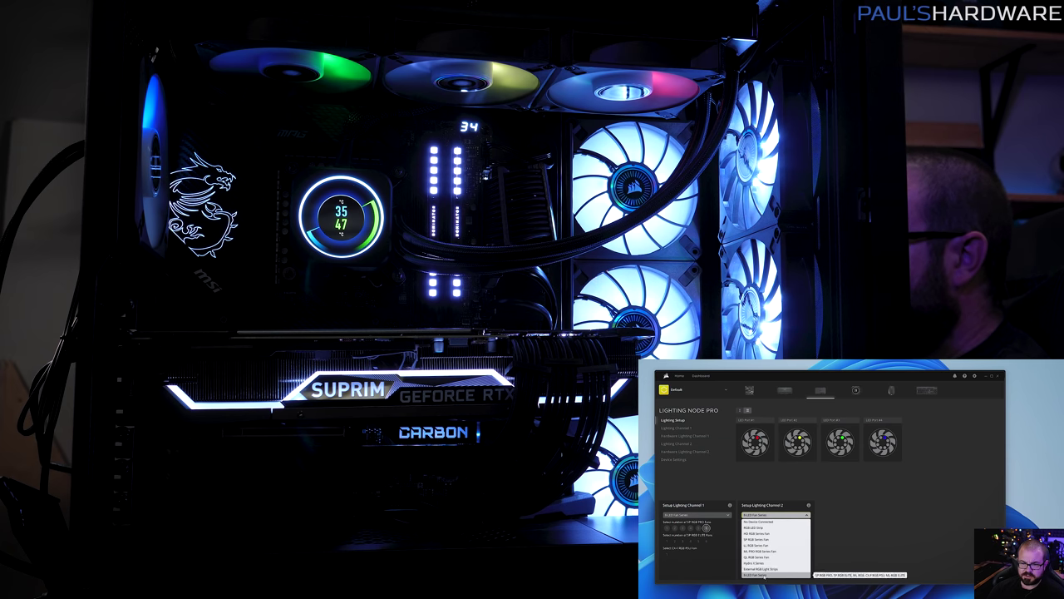
pyautogui.click(760, 575)
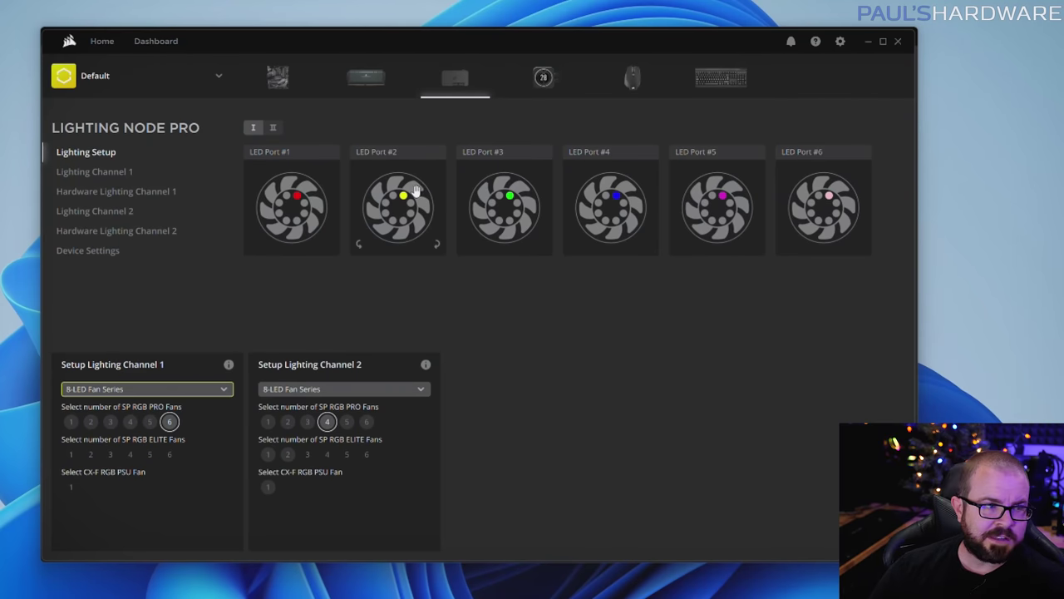
# Try dragging the port 2 fan tile ahead of port 1, leaving the setup unchanged.
pyautogui.moveTo(403, 193); pyautogui.dragTo(404, 183)
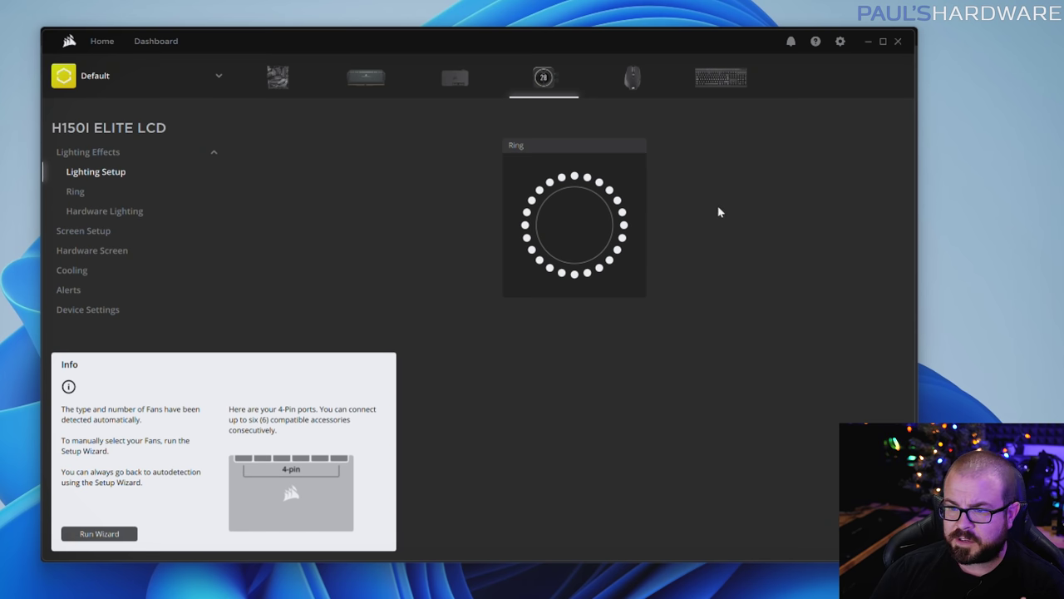
# Check the Ring lighting layers and Hardware Lighting, ending on the LCD screen settings.
pyautogui.click(80, 192)
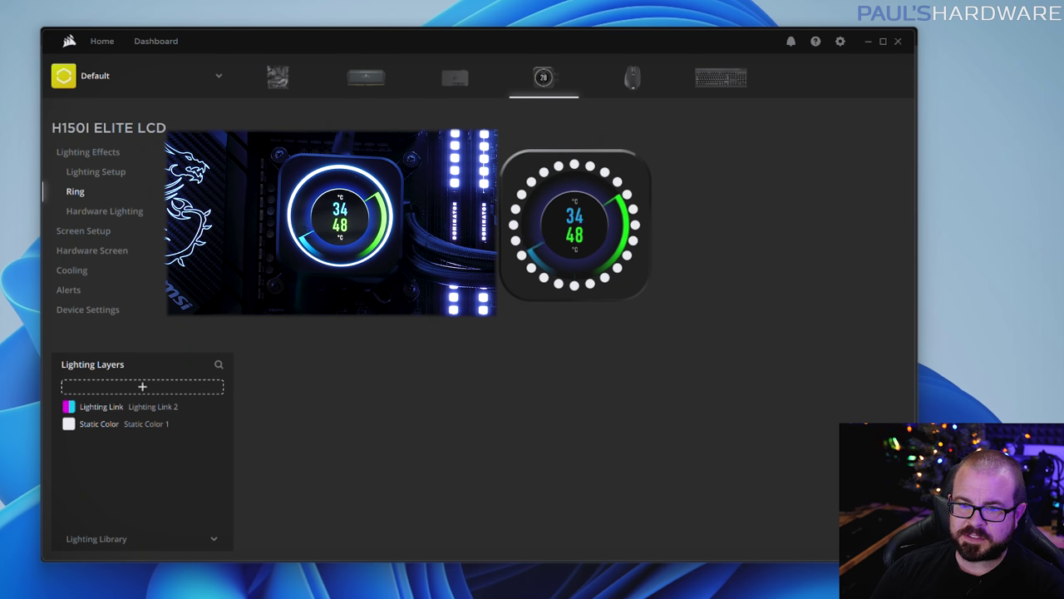
pyautogui.click(110, 210)
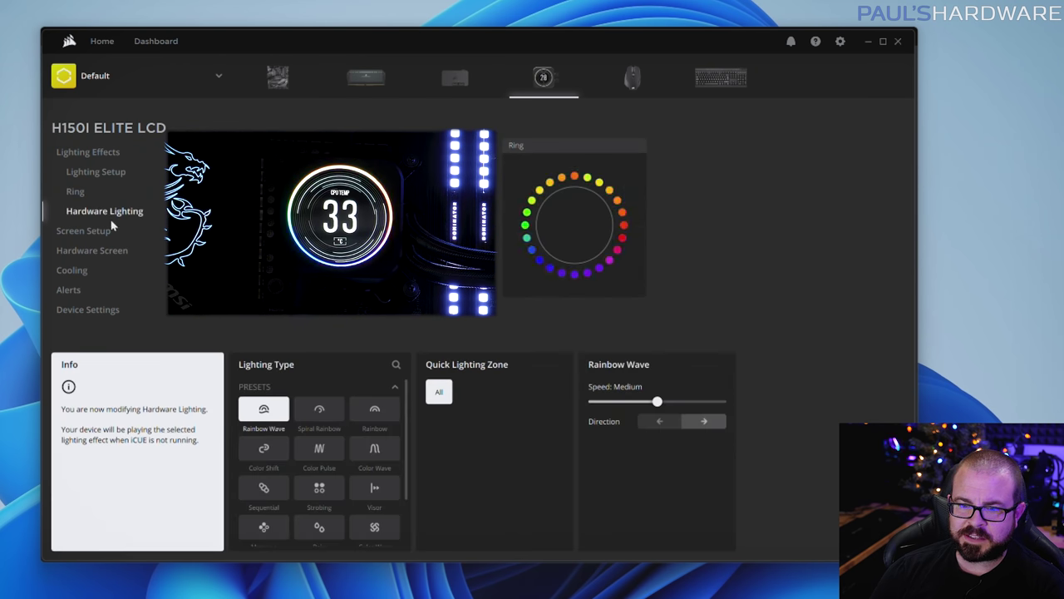
pyautogui.click(75, 191)
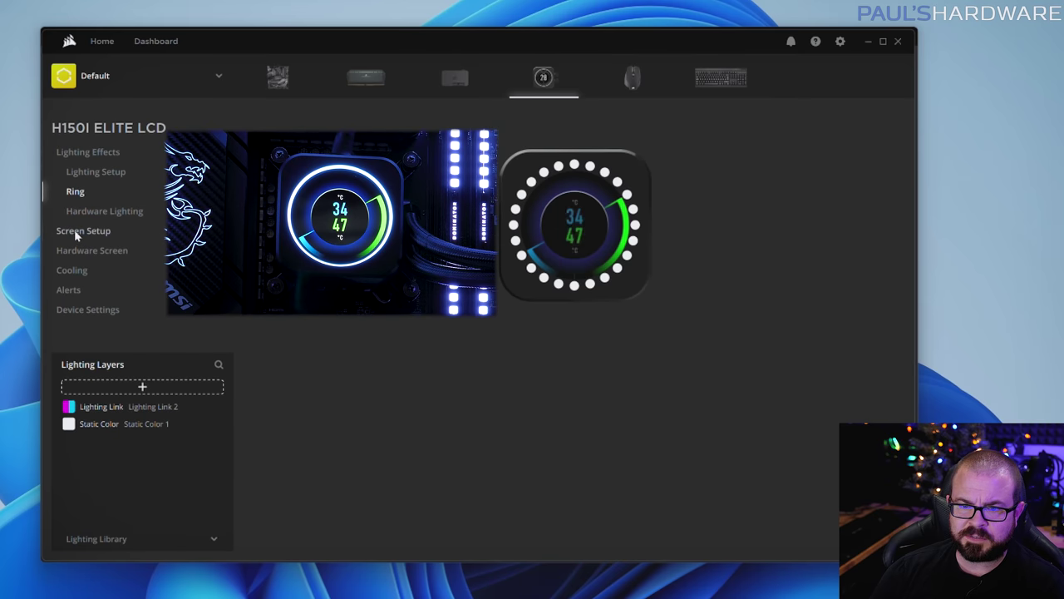
pyautogui.click(76, 232)
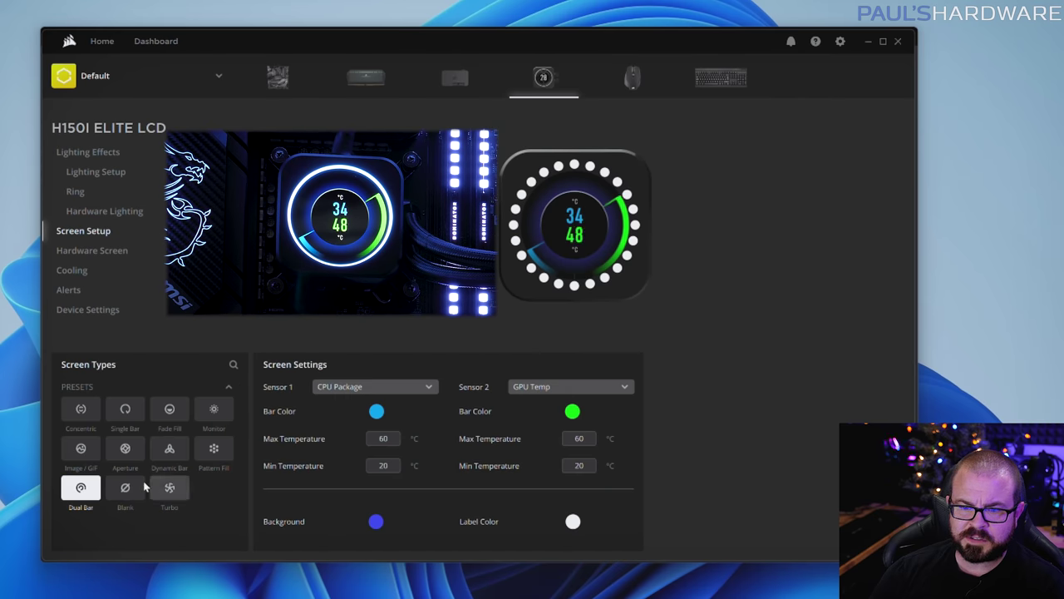
# Try the Single Bar, Fade Fill and Aperture LCD layouts with CPU Package temperature.
pyautogui.click(131, 415)
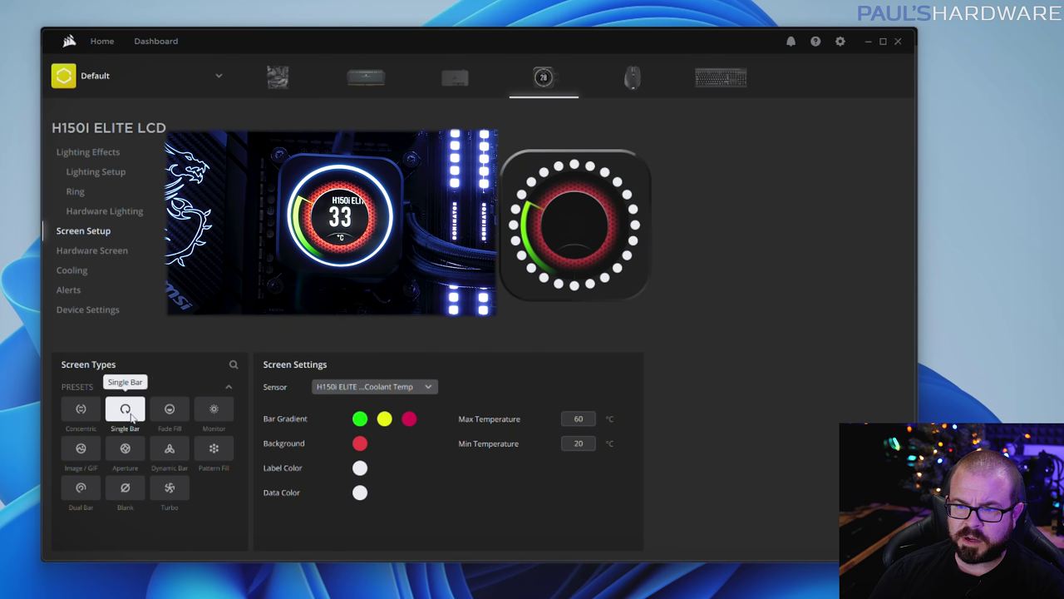
pyautogui.click(167, 421)
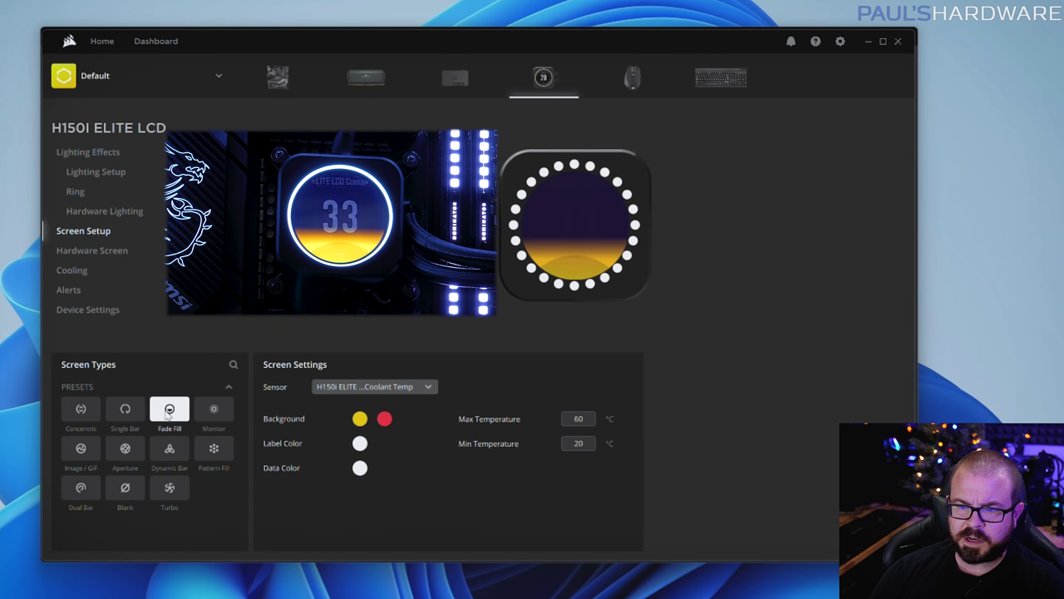
pyautogui.click(126, 449)
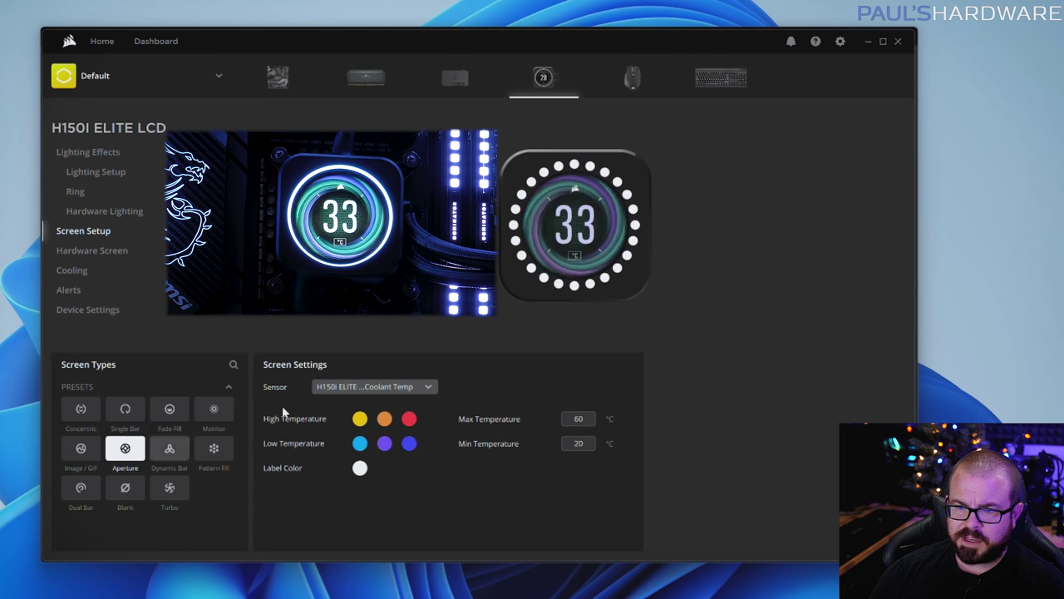
pyautogui.click(416, 388)
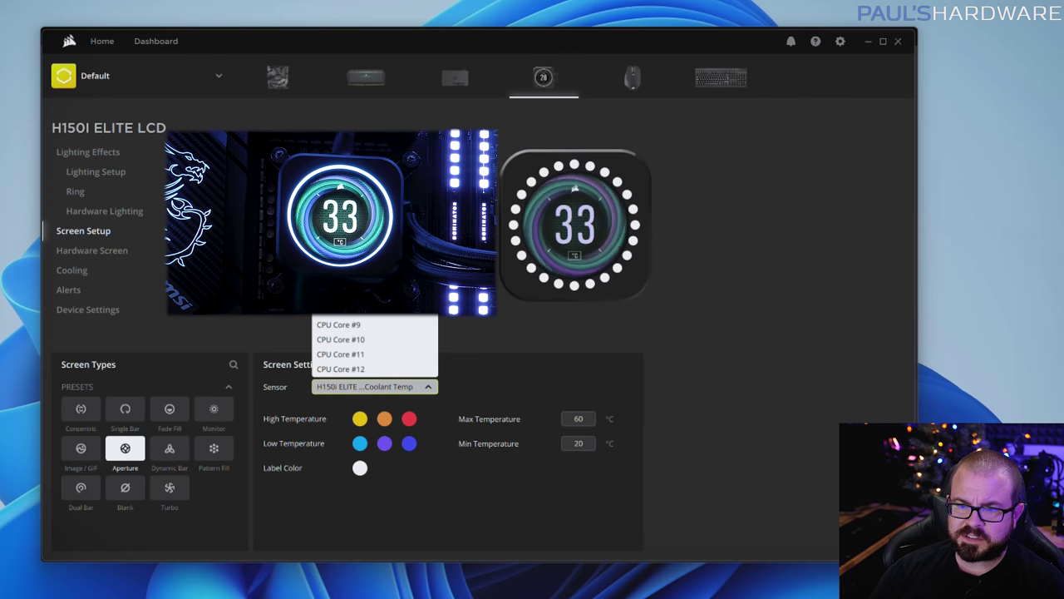
pyautogui.scroll(-1, 374, 346)
pyautogui.scroll(-3, 374, 346)
pyautogui.scroll(-4, 336, 343)
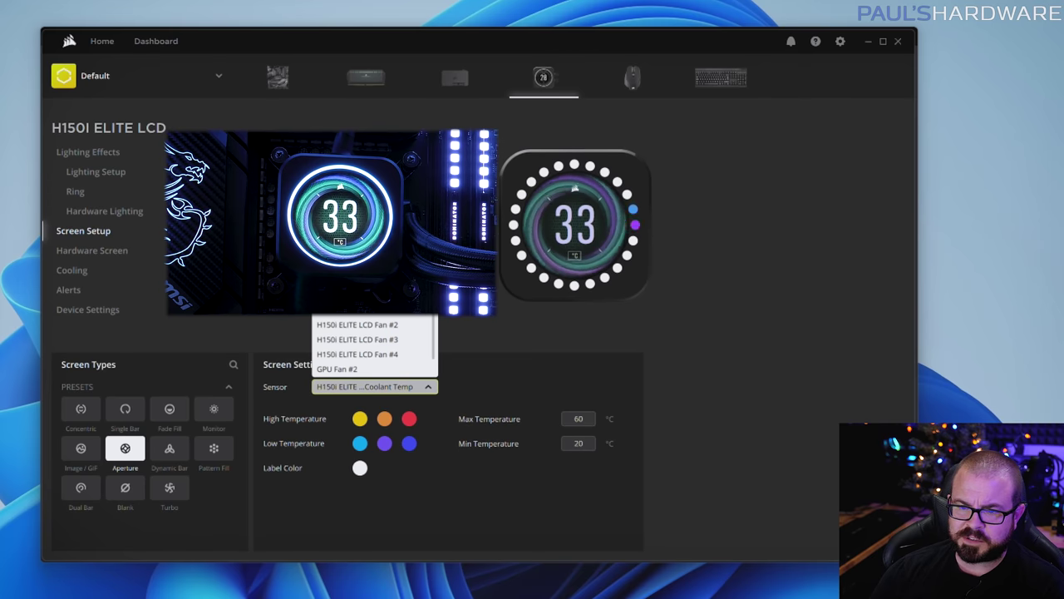
pyautogui.scroll(-3, 337, 343)
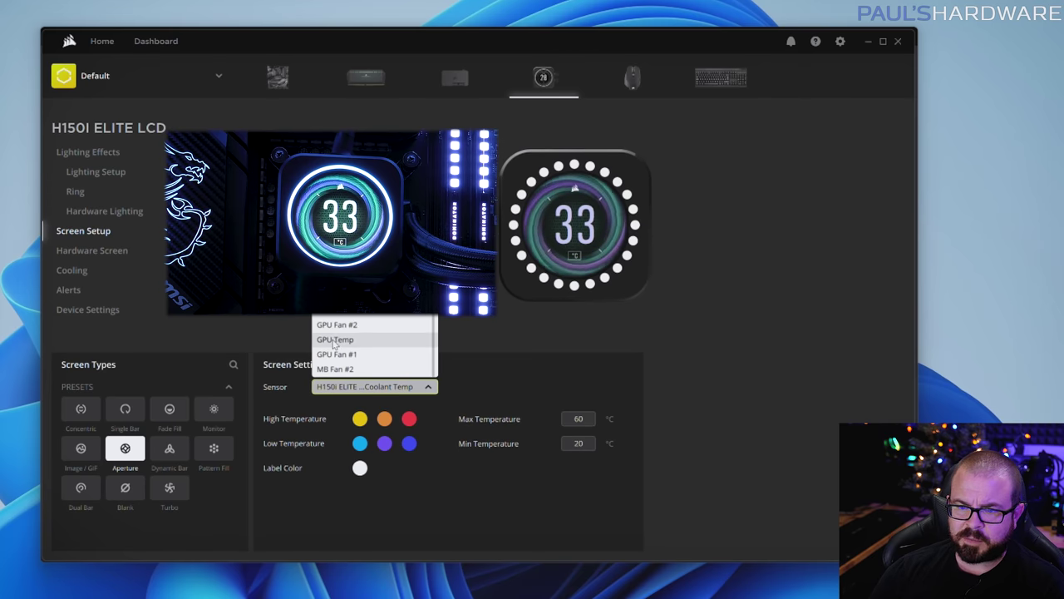
pyautogui.scroll(10, 332, 345)
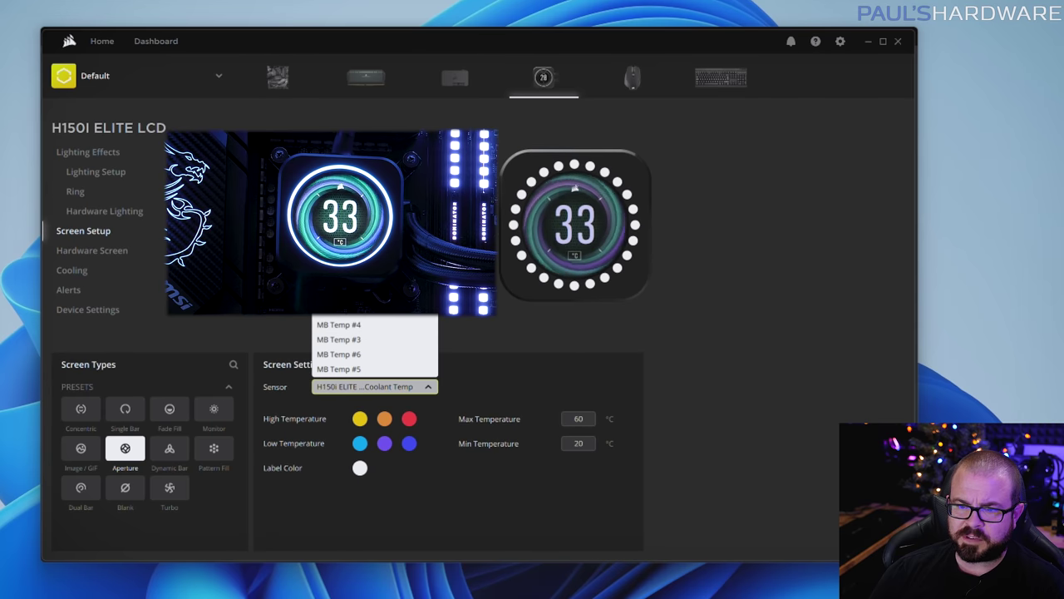
pyautogui.click(341, 368)
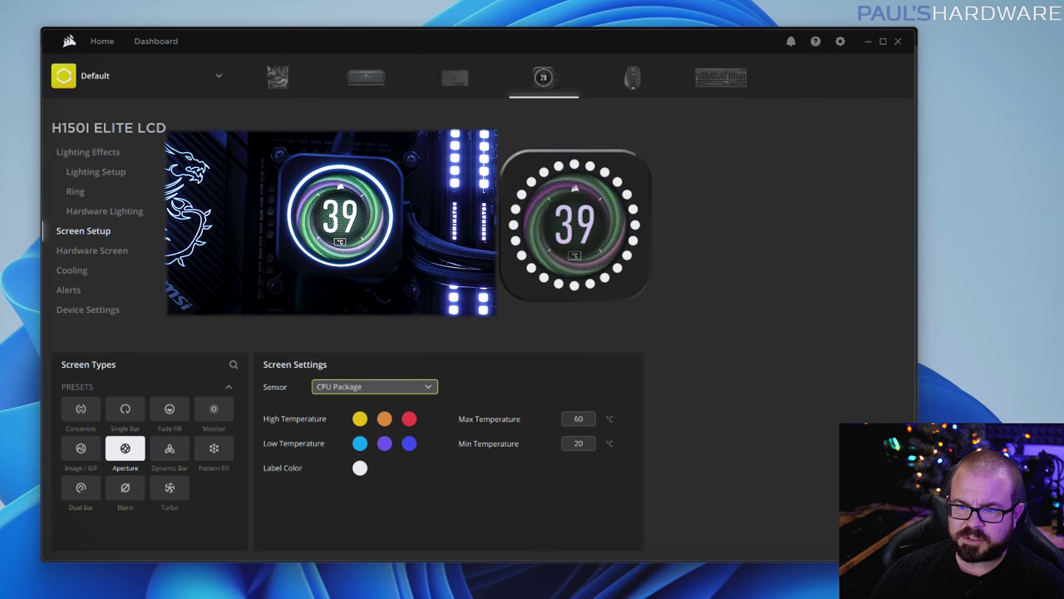
# Switch the LCD to Dual Bar with the first bar on CPU Package.
pyautogui.click(80, 488)
pyautogui.click(430, 389)
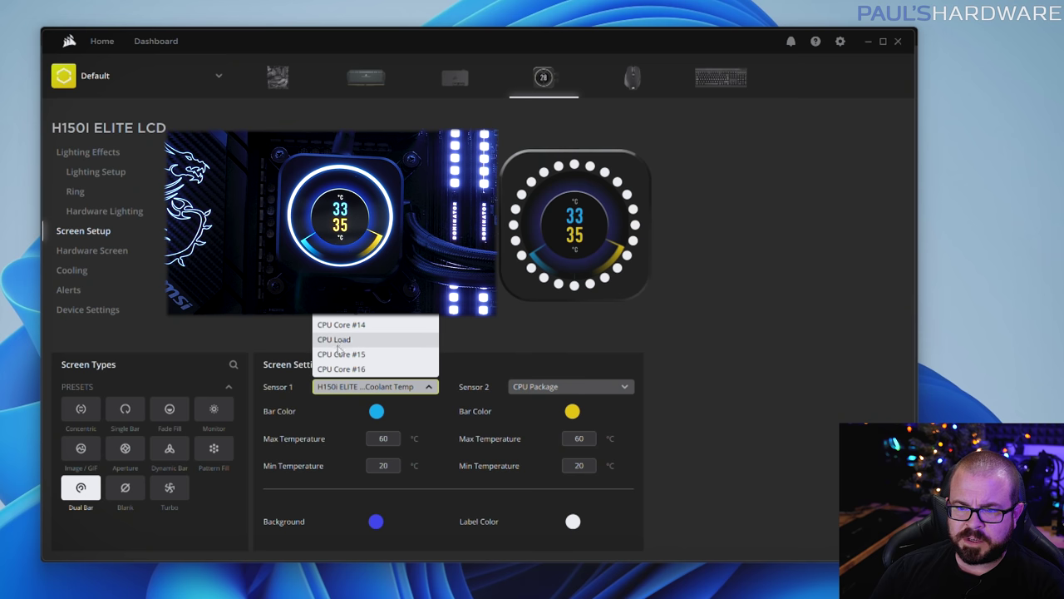
pyautogui.click(346, 340)
pyautogui.click(362, 386)
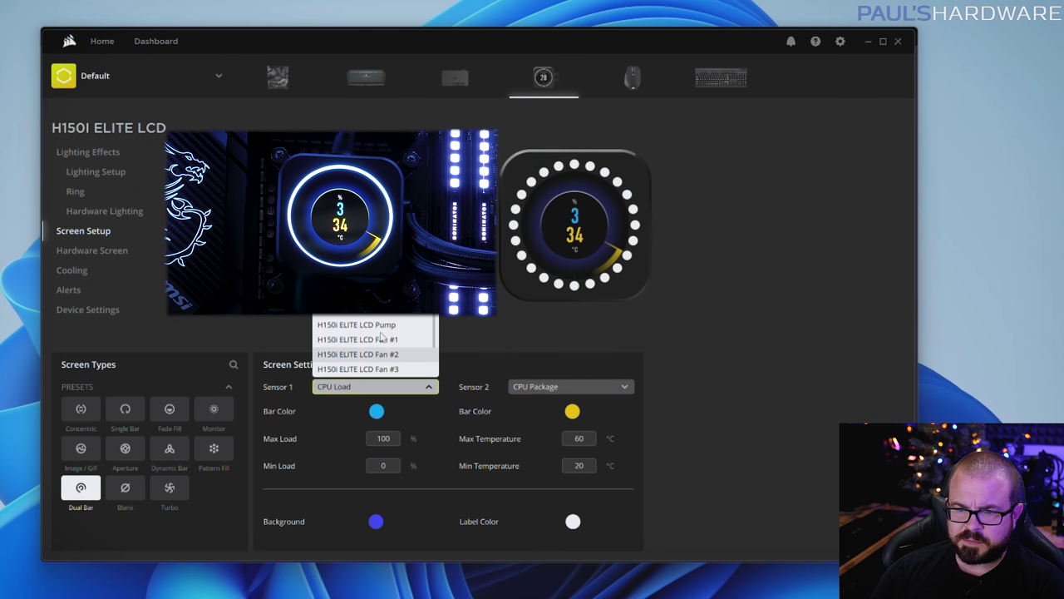
pyautogui.scroll(-5, 379, 332)
pyautogui.scroll(-3, 378, 332)
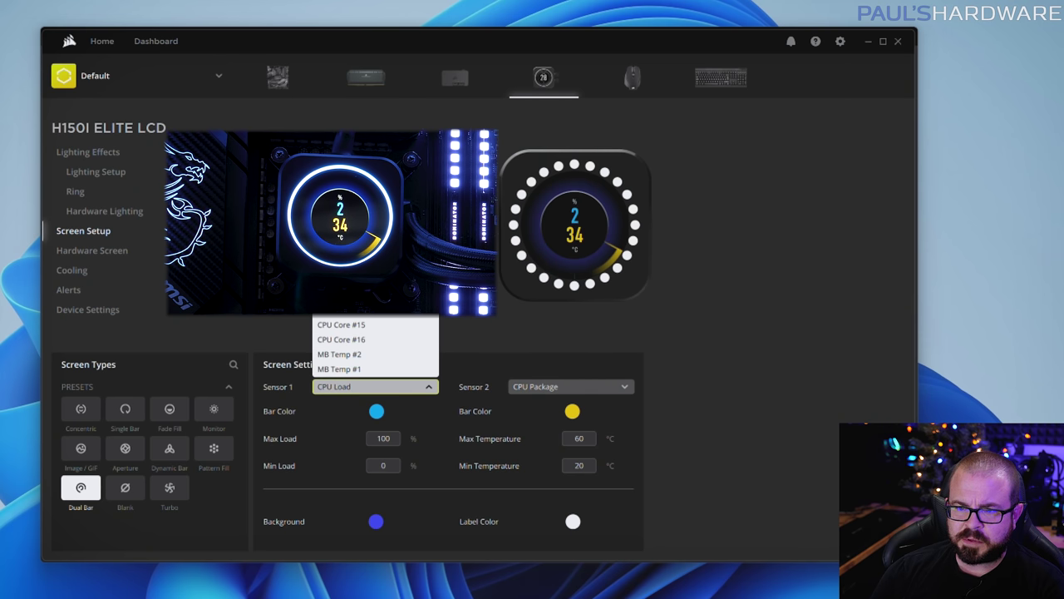
pyautogui.scroll(3, 374, 345)
pyautogui.click(358, 339)
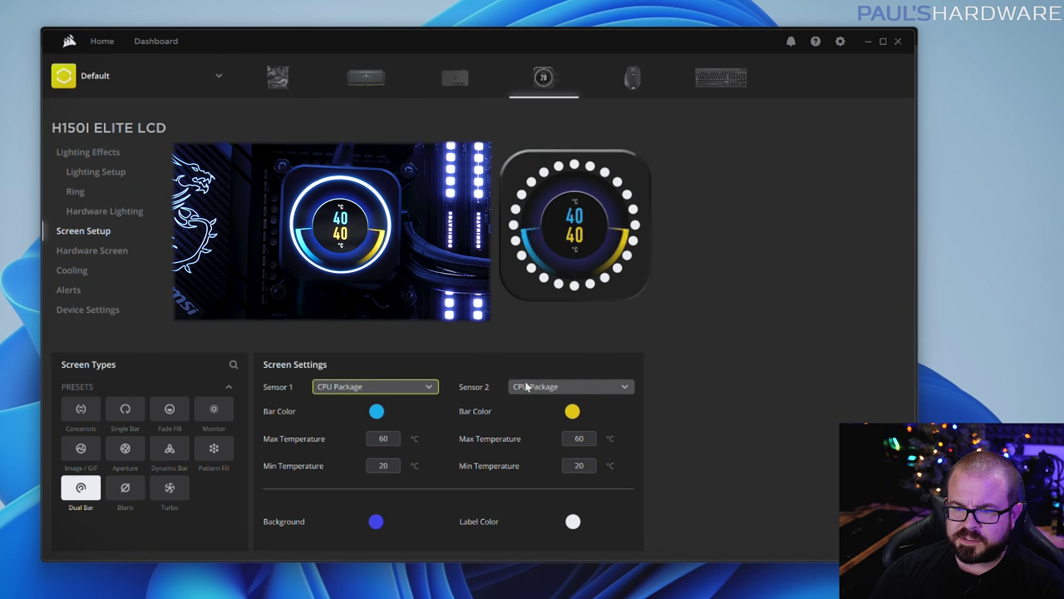
# Set the second bar to GPU Temp and make it green.
pyautogui.click(565, 387)
pyautogui.scroll(-5, 574, 332)
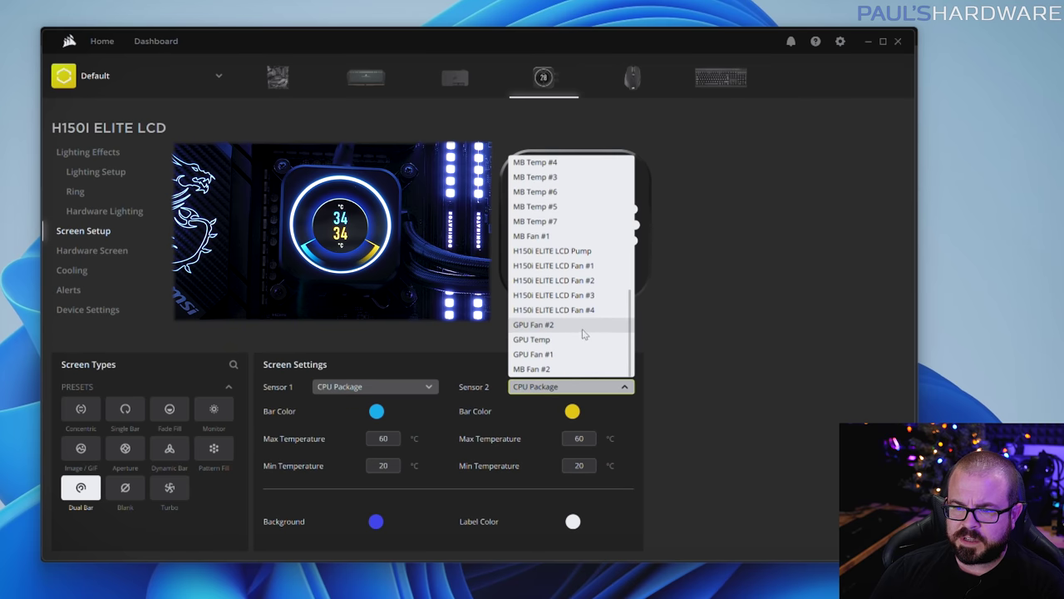
pyautogui.click(553, 341)
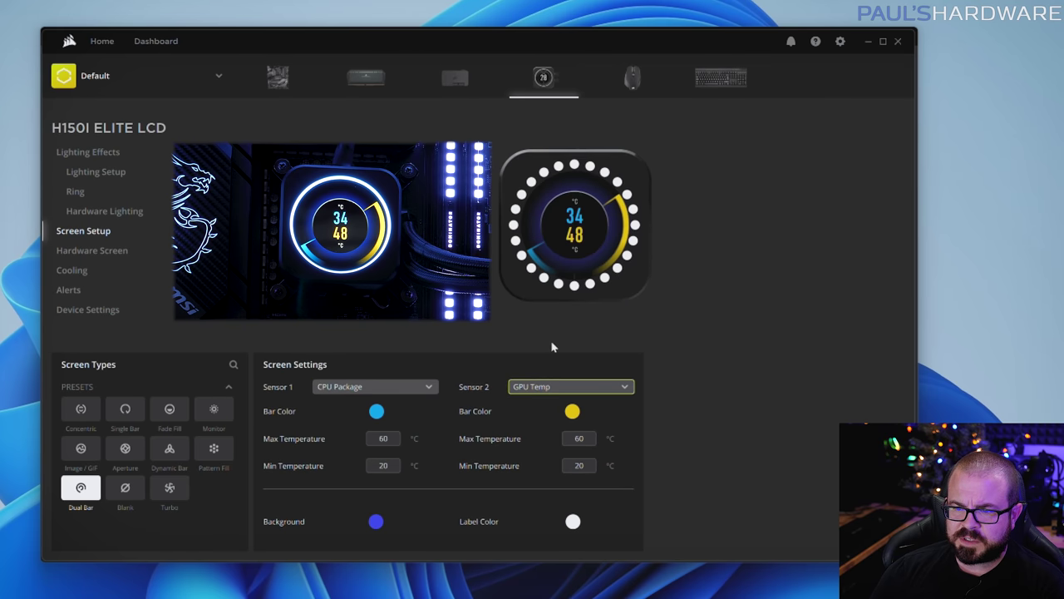
pyautogui.click(572, 411)
pyautogui.moveTo(673, 371); pyautogui.dragTo(729, 336)
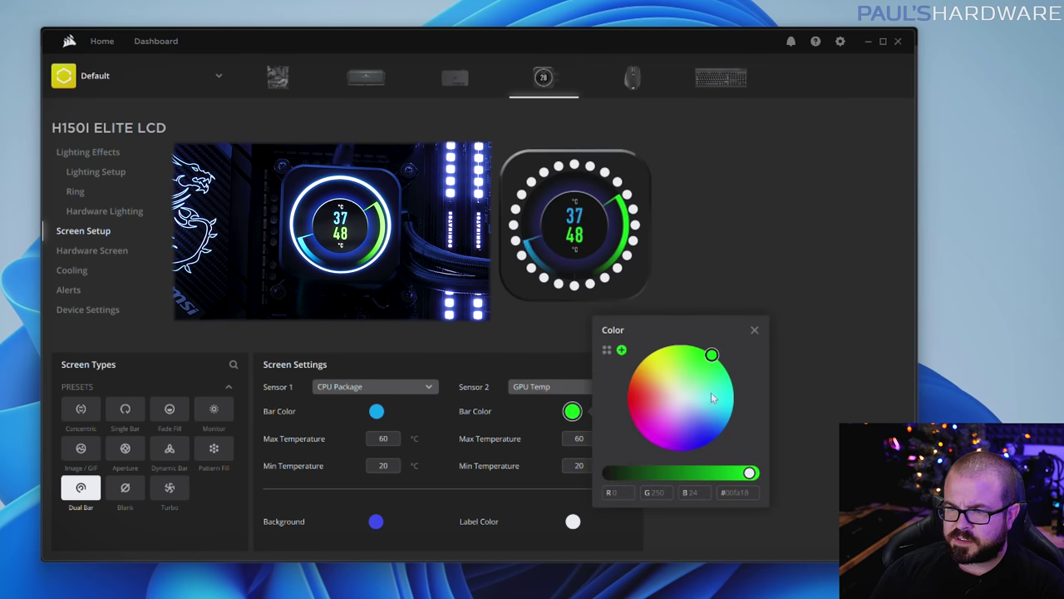
pyautogui.click(755, 331)
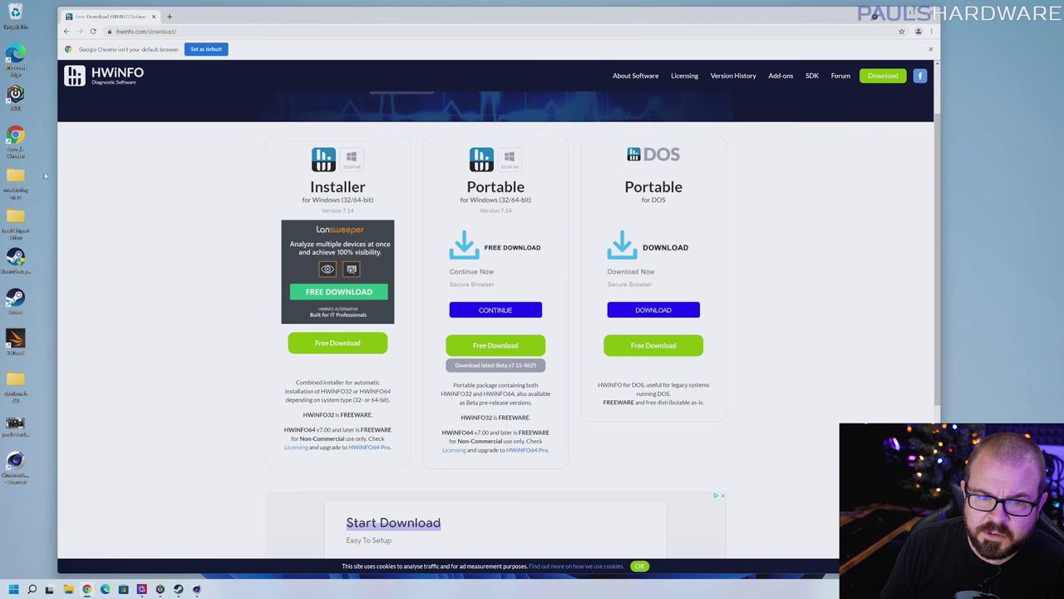
# Launch cpuz_x64.exe from the monitoring apps folder, allowing it through UAC.
pyautogui.doubleClick(14, 179)
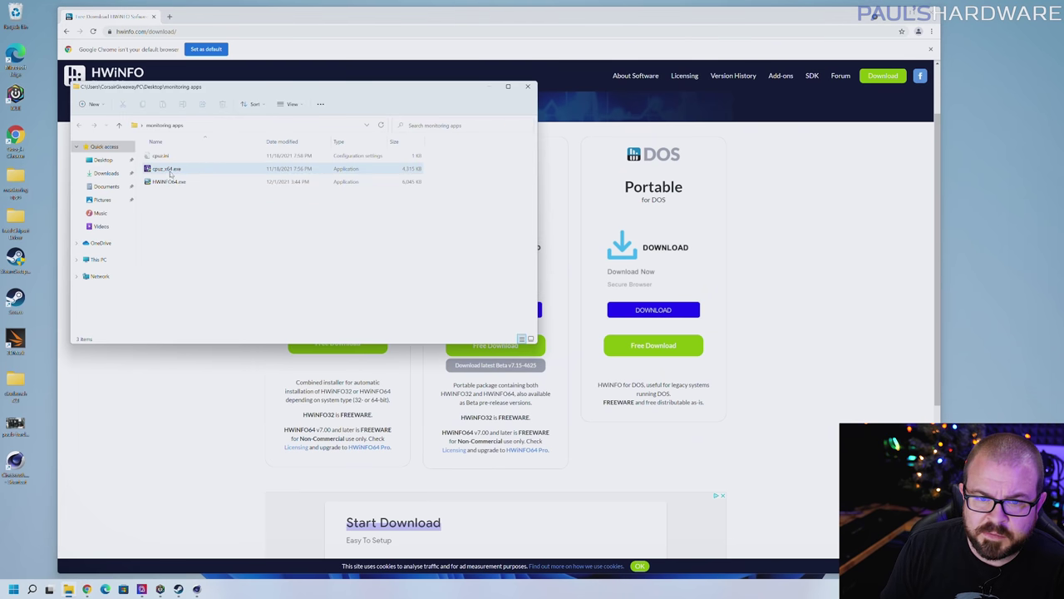
pyautogui.moveTo(167, 168)
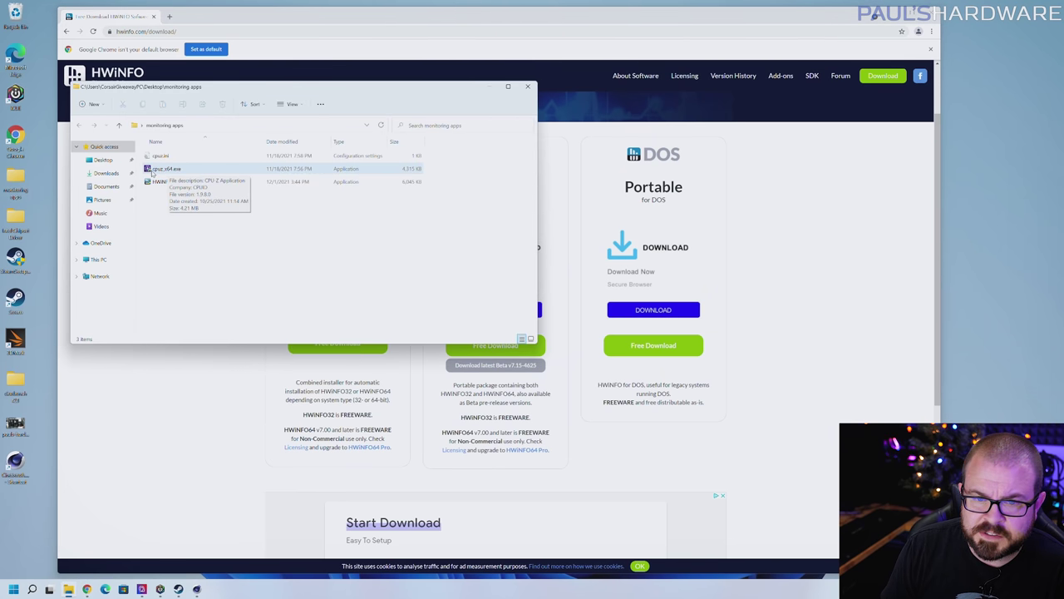
pyautogui.doubleClick(209, 168)
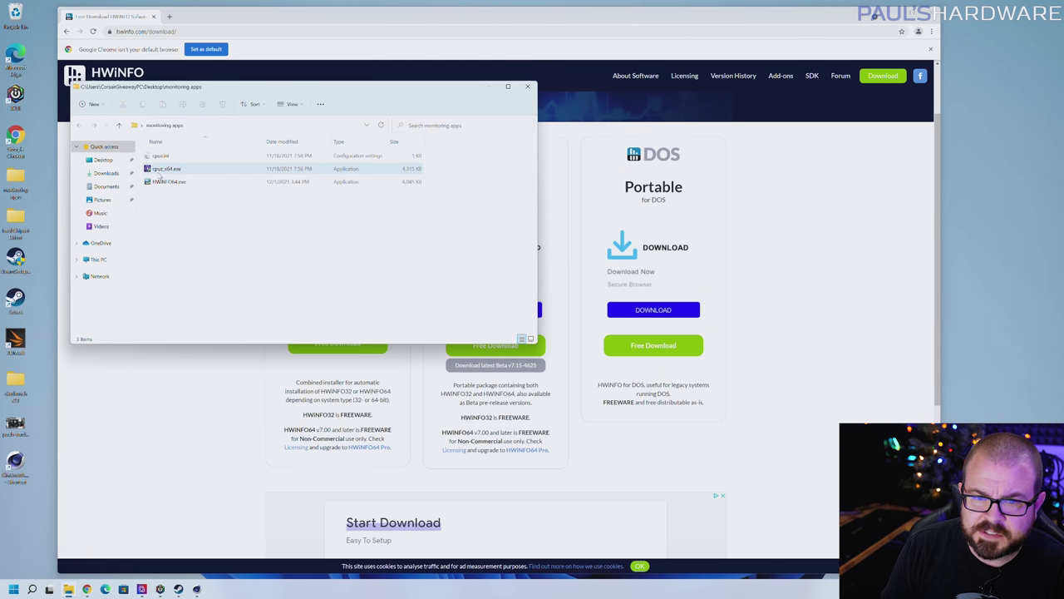
pyautogui.click(484, 361)
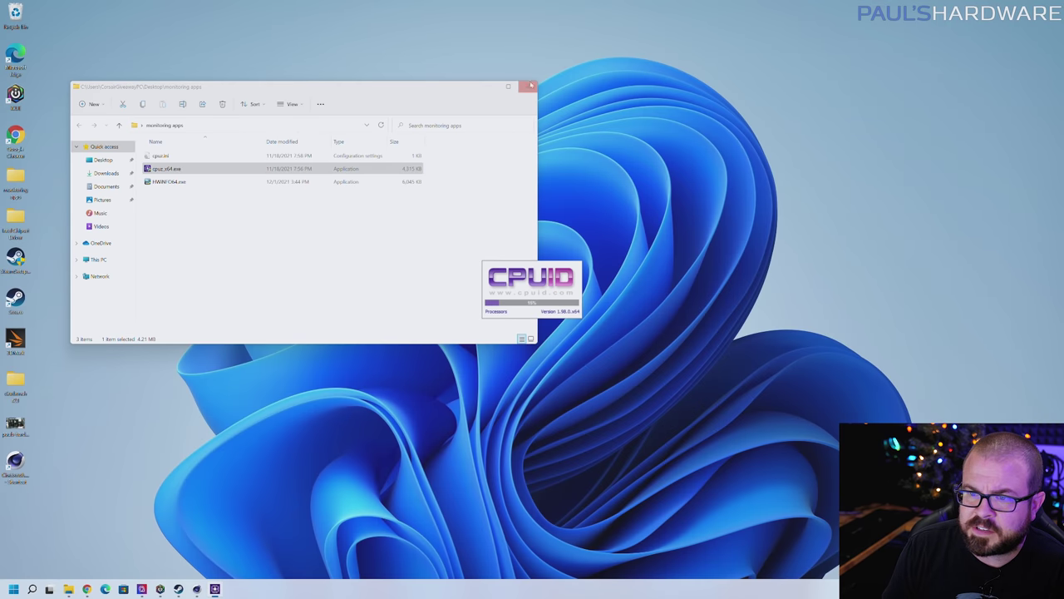
pyautogui.click(488, 86)
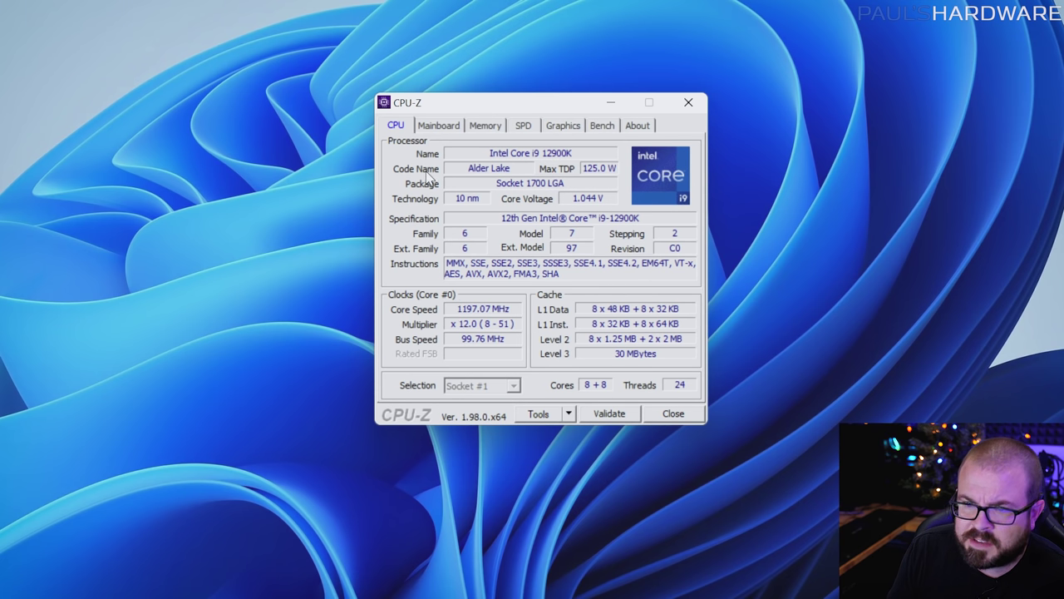
# Review CPU-Z's Mainboard details, then its Memory details.
pyautogui.click(433, 129)
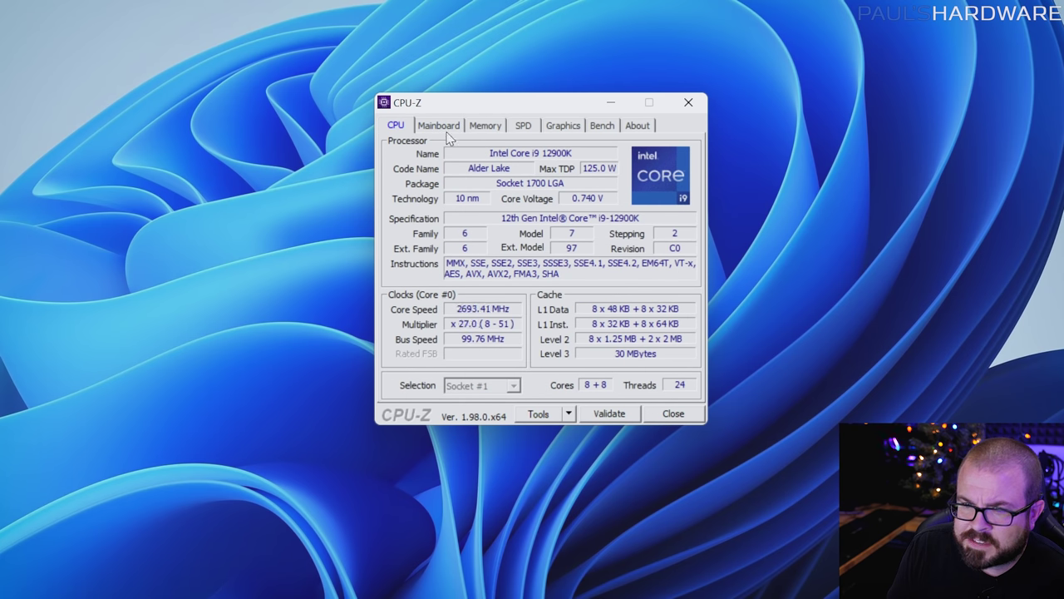
pyautogui.click(443, 129)
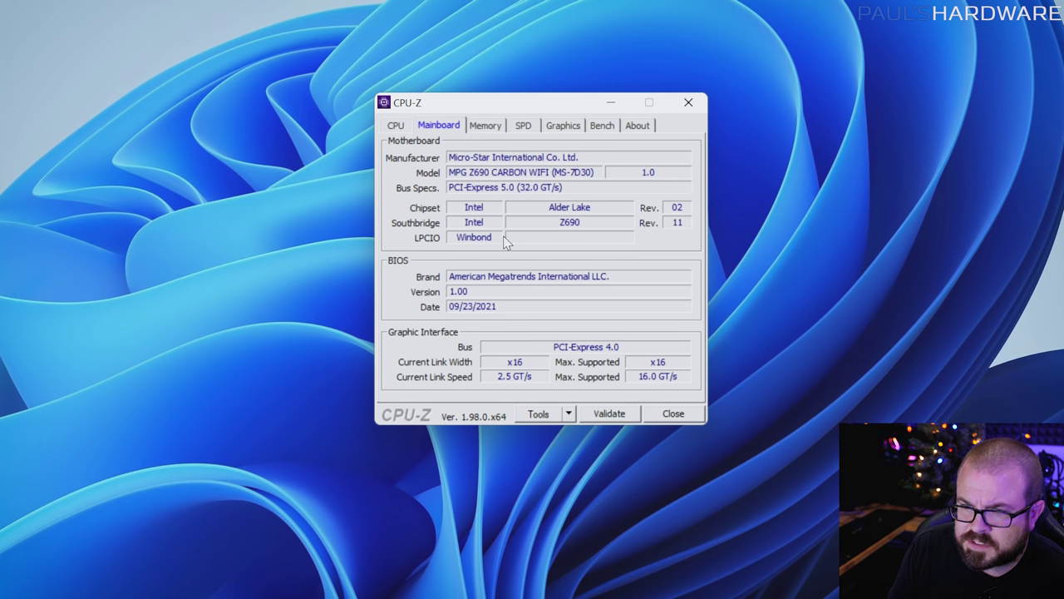
pyautogui.click(486, 128)
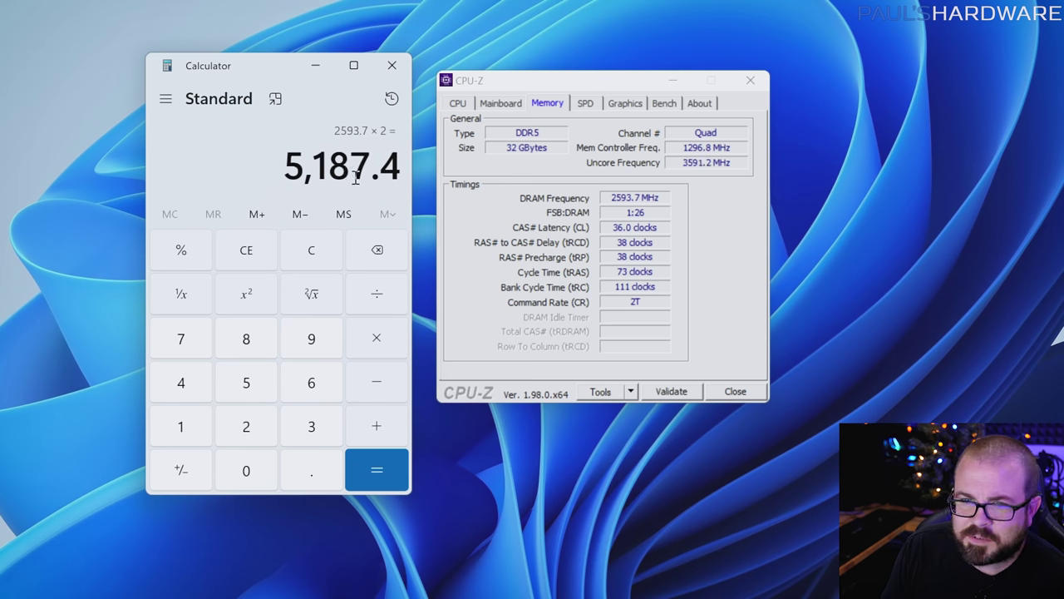
# Close Calculator and show the NVIDIA GeForce RTX 3090 on CPU-Z's Graphics tab.
pyautogui.click(392, 66)
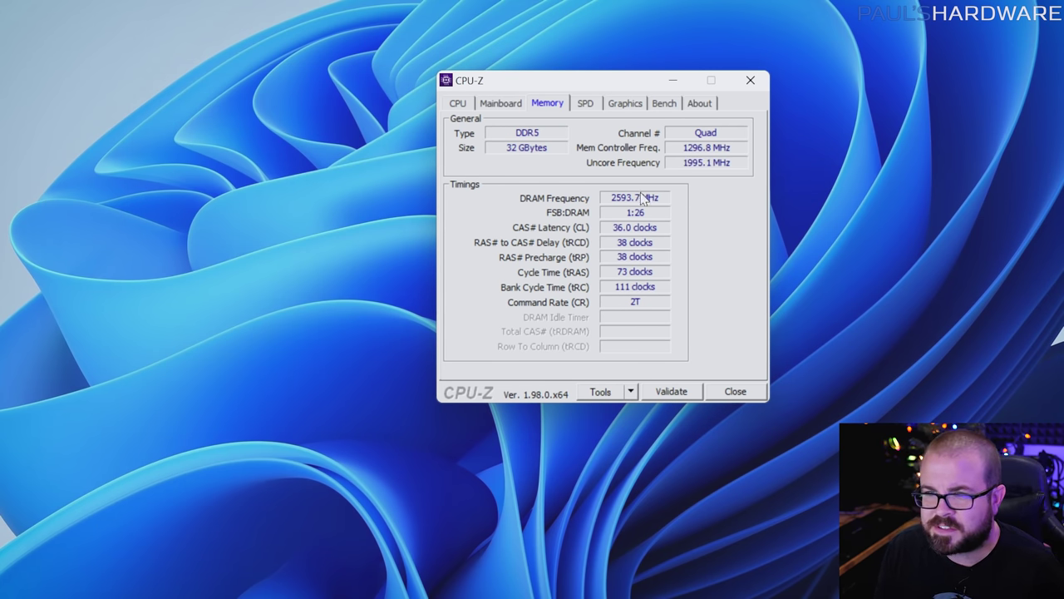
pyautogui.click(625, 103)
pyautogui.click(541, 137)
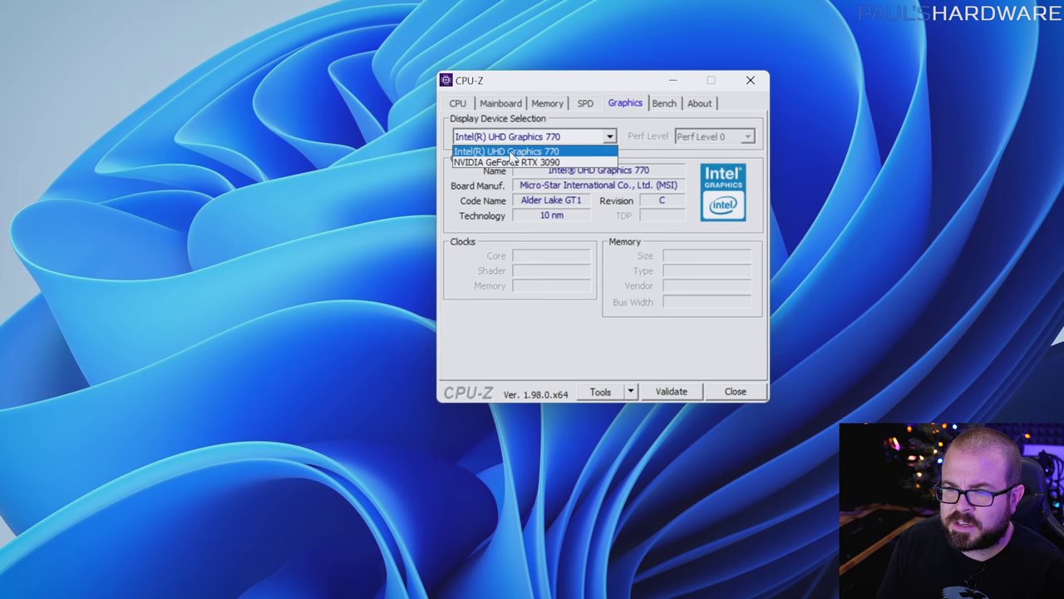
pyautogui.click(552, 163)
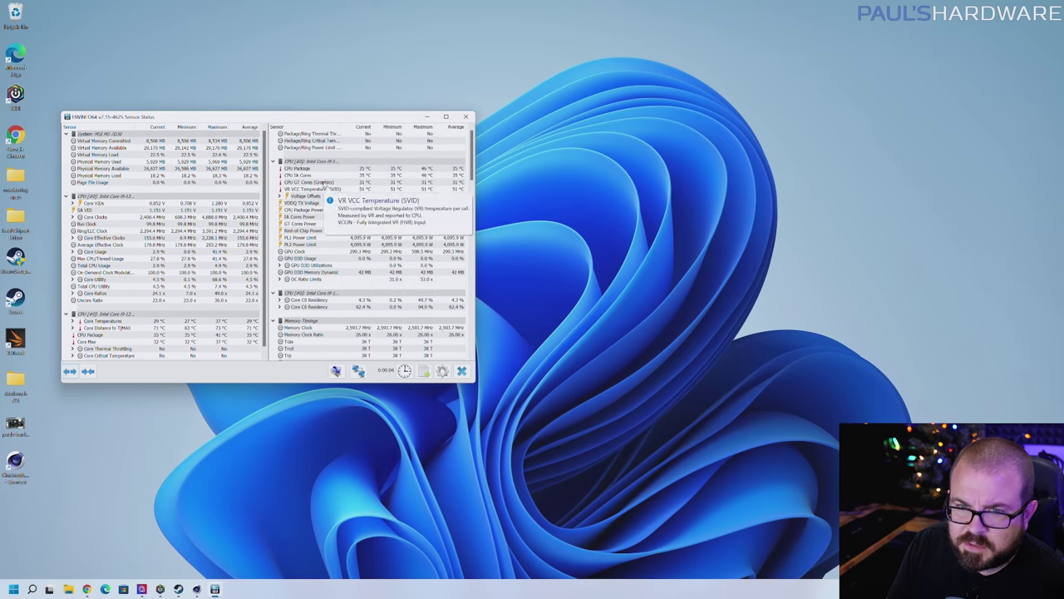
# Enlarge the sensor window, reset Min/Max/Average values, and check the Memory Clock reading.
pyautogui.moveTo(306, 113); pyautogui.dragTo(268, 97)
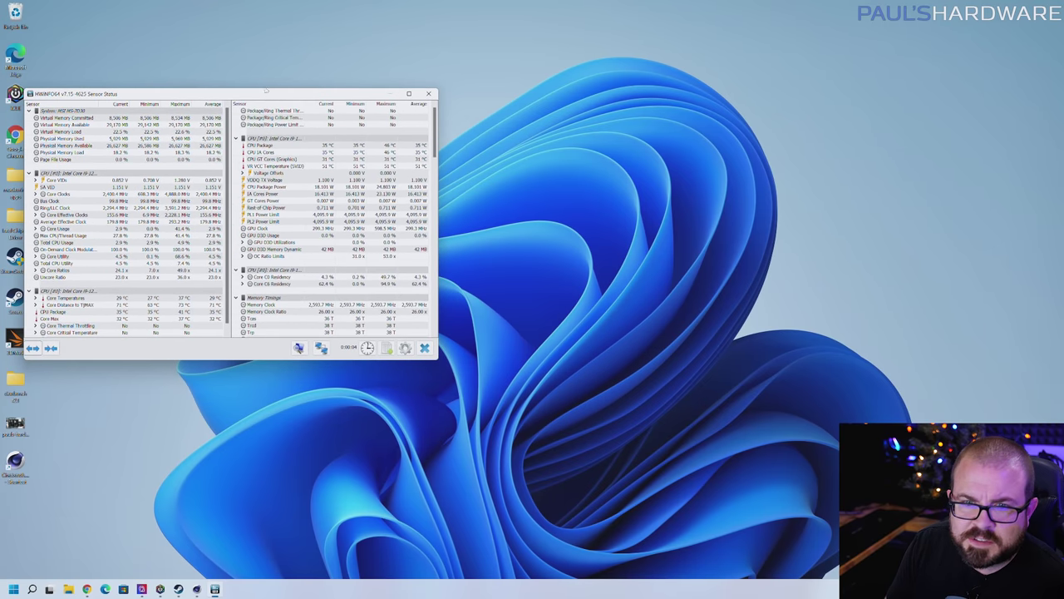
pyautogui.doubleClick(264, 87)
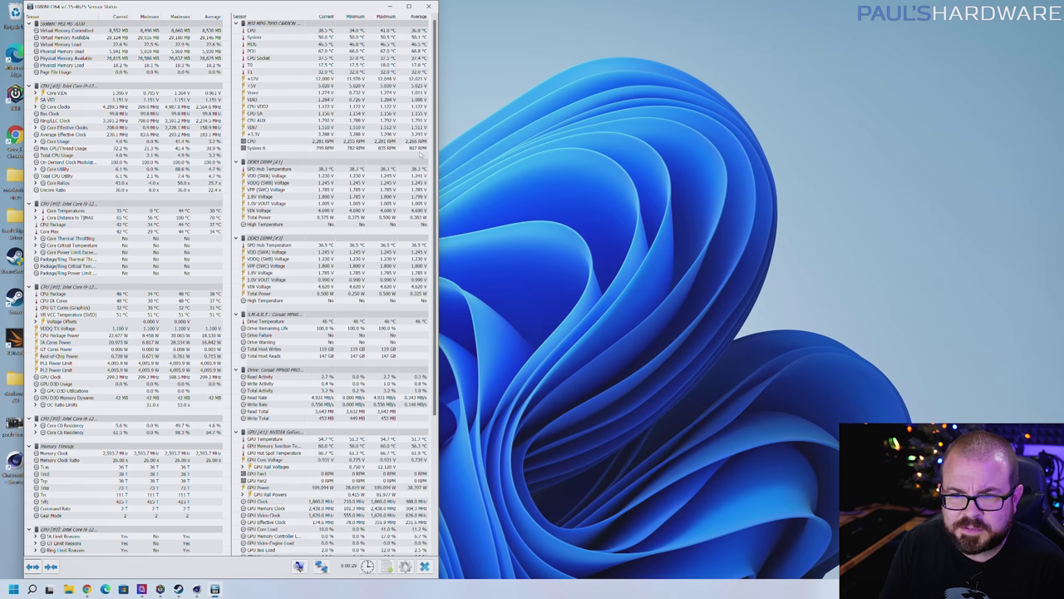
pyautogui.scroll(-4, 382, 216)
pyautogui.scroll(-4, 349, 274)
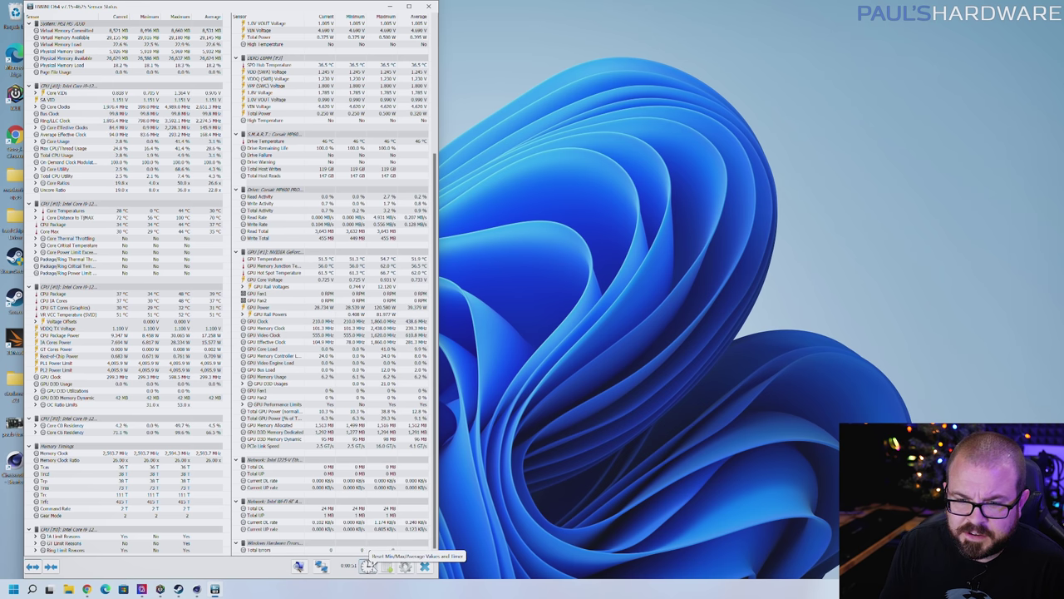
pyautogui.click(367, 565)
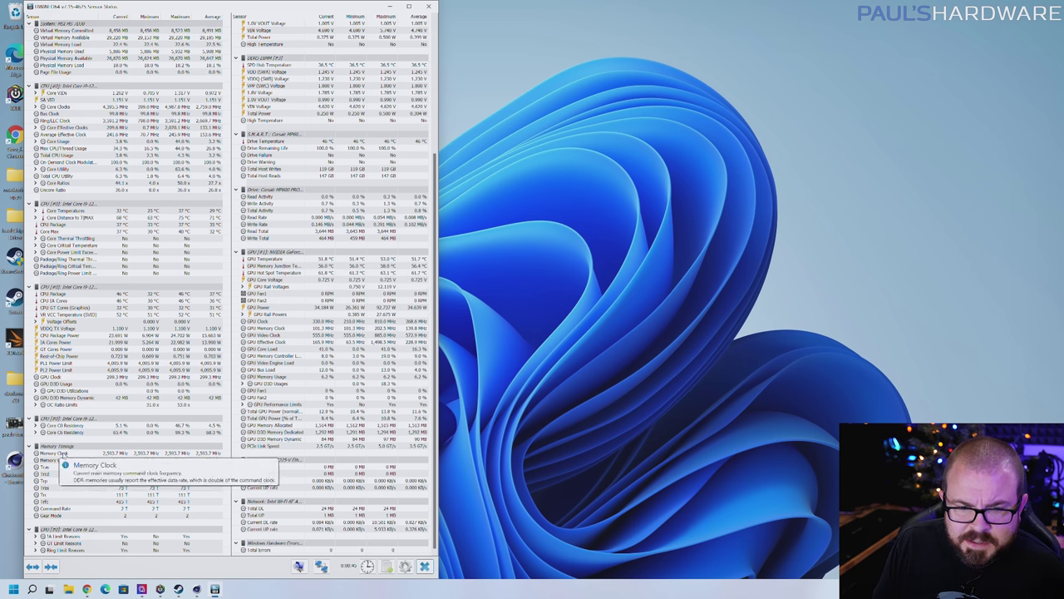
pyautogui.click(146, 454)
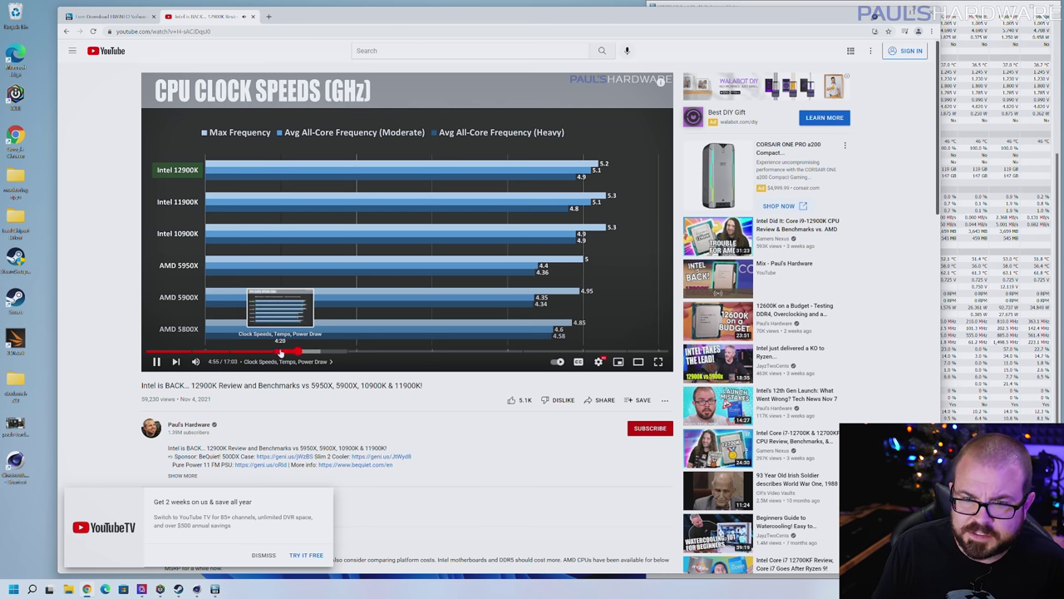
# Seek the review video from 4:20 past CPU Temps to the Cinebench R23 chart at 6:48.
pyautogui.moveTo(280, 352); pyautogui.dragTo(285, 351)
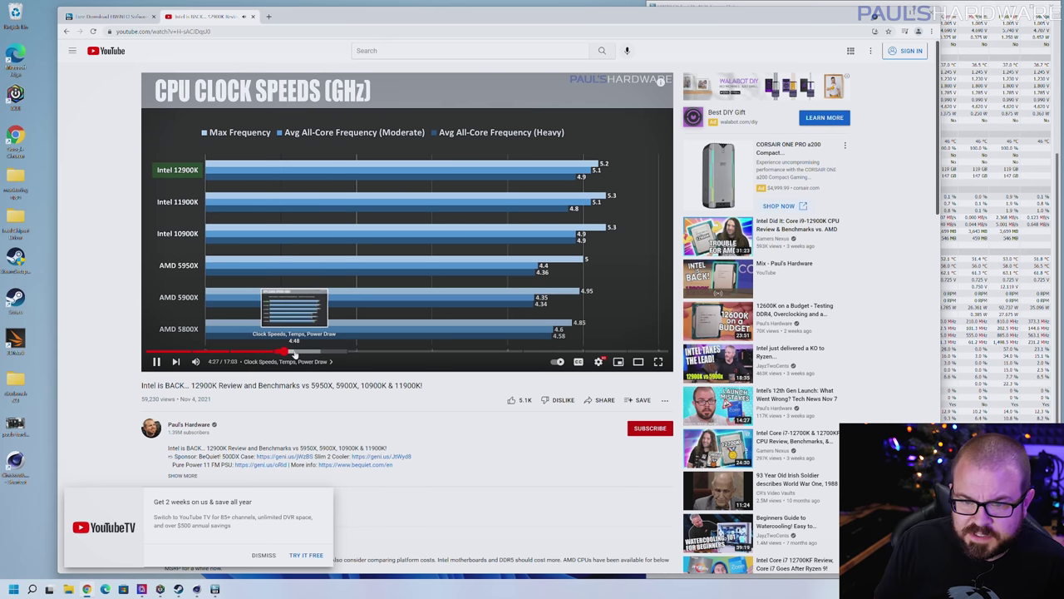
pyautogui.click(308, 352)
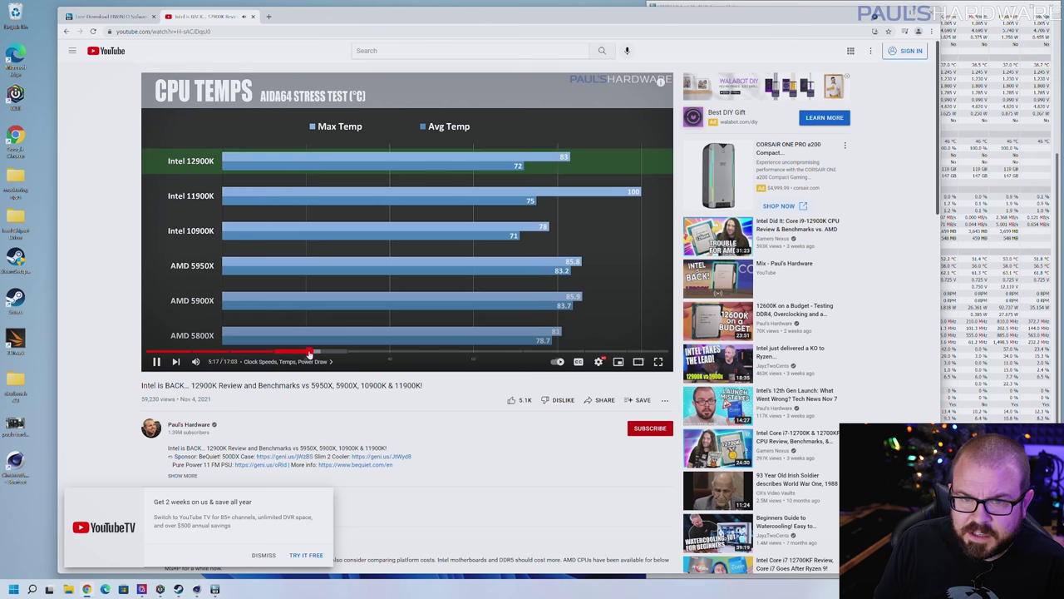
pyautogui.click(355, 352)
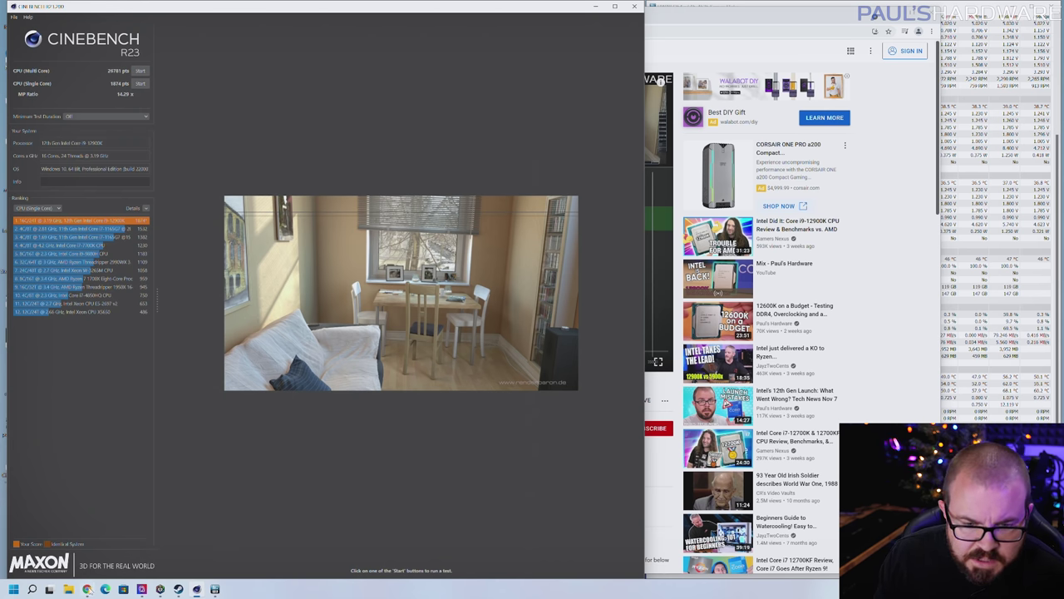
# View the review's single-thread scores, then start Cinebench R23's CPU (Single Core) test.
pyautogui.click(104, 589)
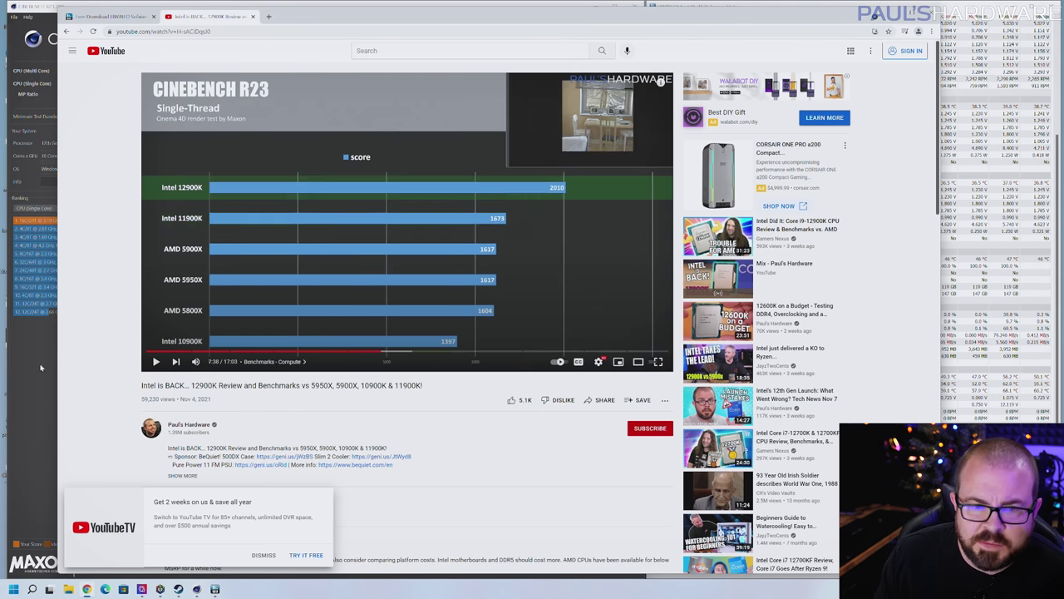
pyautogui.hotkey('alt', 'Tab')
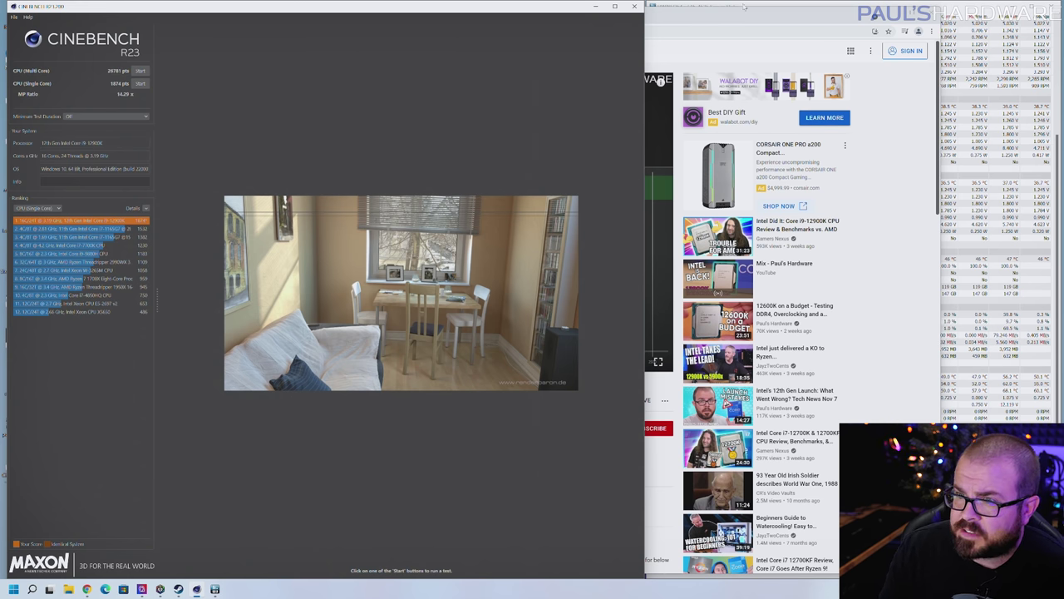
pyautogui.hotkey('alt', 'Tab')
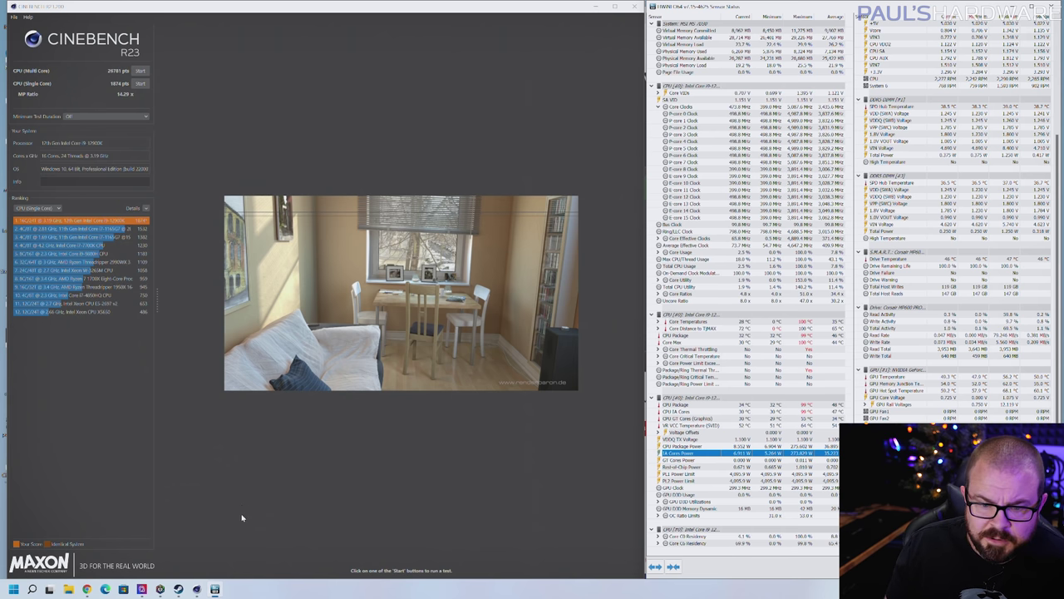
pyautogui.click(141, 83)
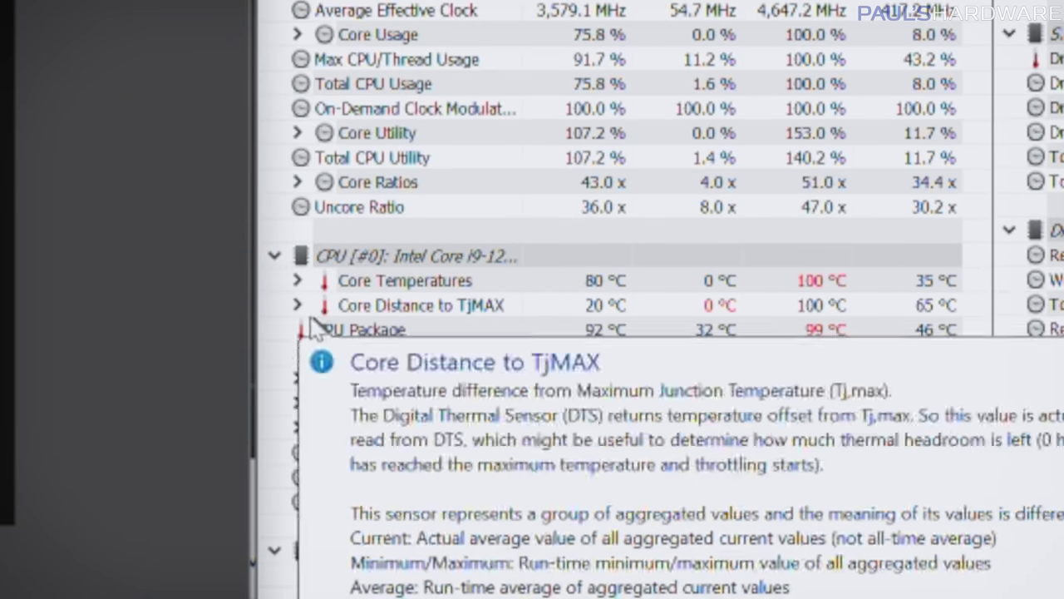
# Expand Core Temperatures into per-core P-core and E-core readings.
pyautogui.click(299, 281)
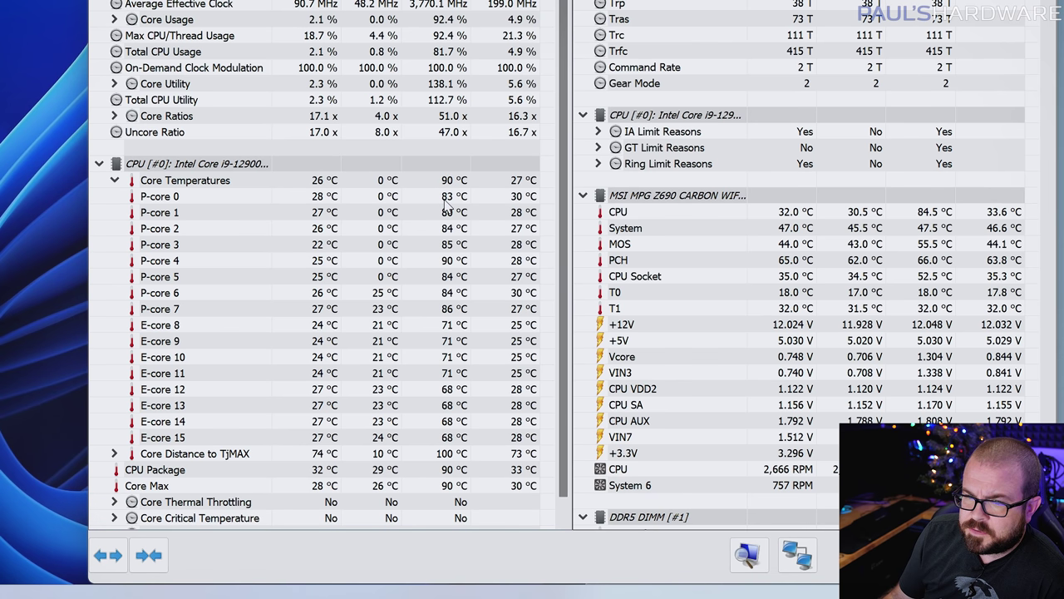
# Check the peak temperatures of P-cores 1, 2 and 3.
pyautogui.click(450, 214)
pyautogui.click(450, 230)
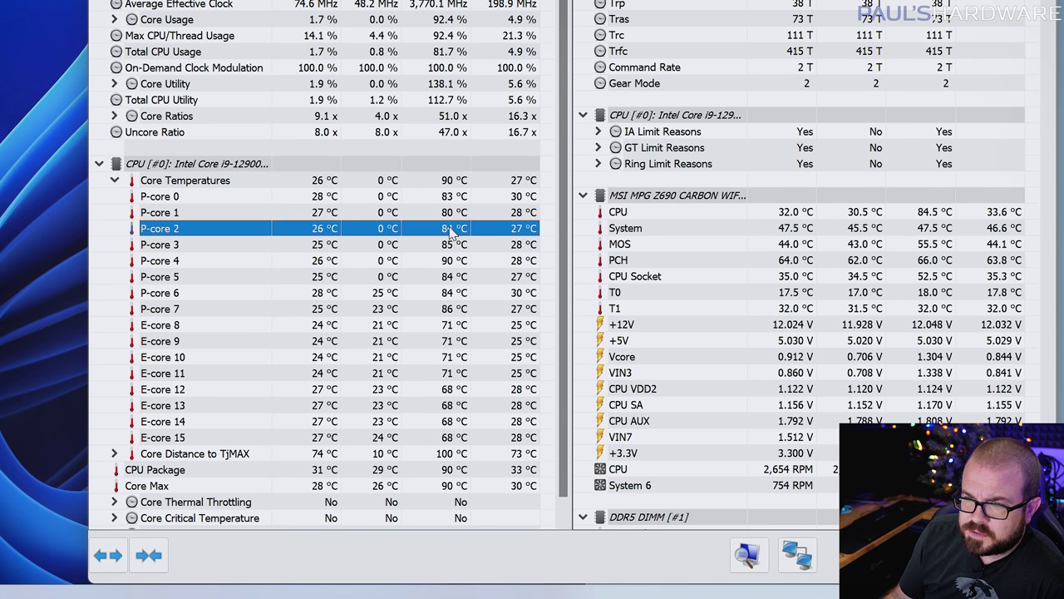
pyautogui.click(444, 251)
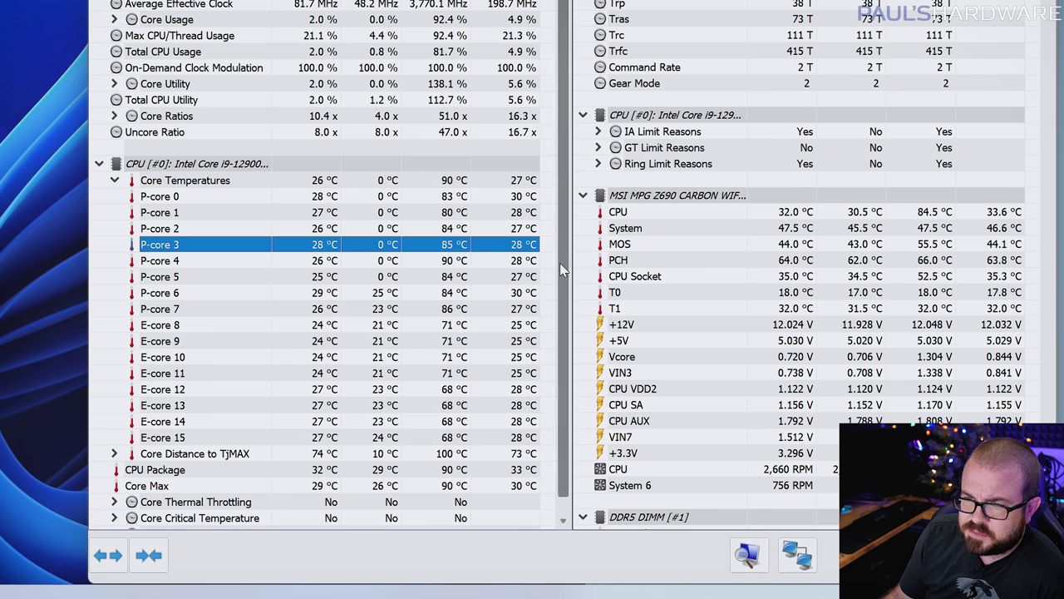
pyautogui.scroll(4, 419, 166)
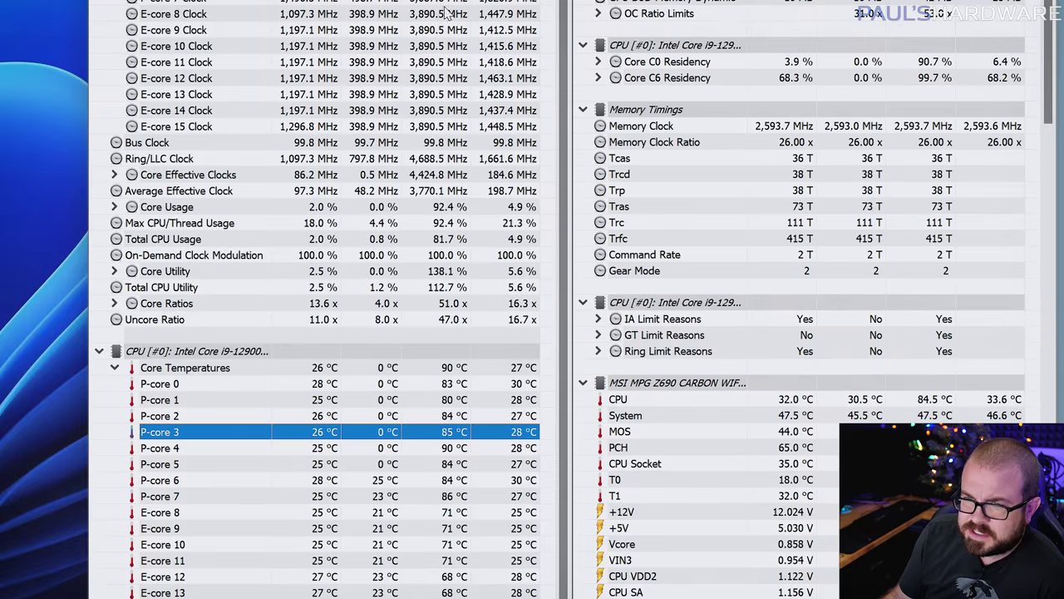
pyautogui.scroll(5, 418, 166)
pyautogui.scroll(1, 425, 162)
# Compare P-core peak clocks: cores 6 and 7 hit 5,087.6 MHz, others 4,987.8 MHz.
pyautogui.click(429, 155)
pyautogui.click(434, 173)
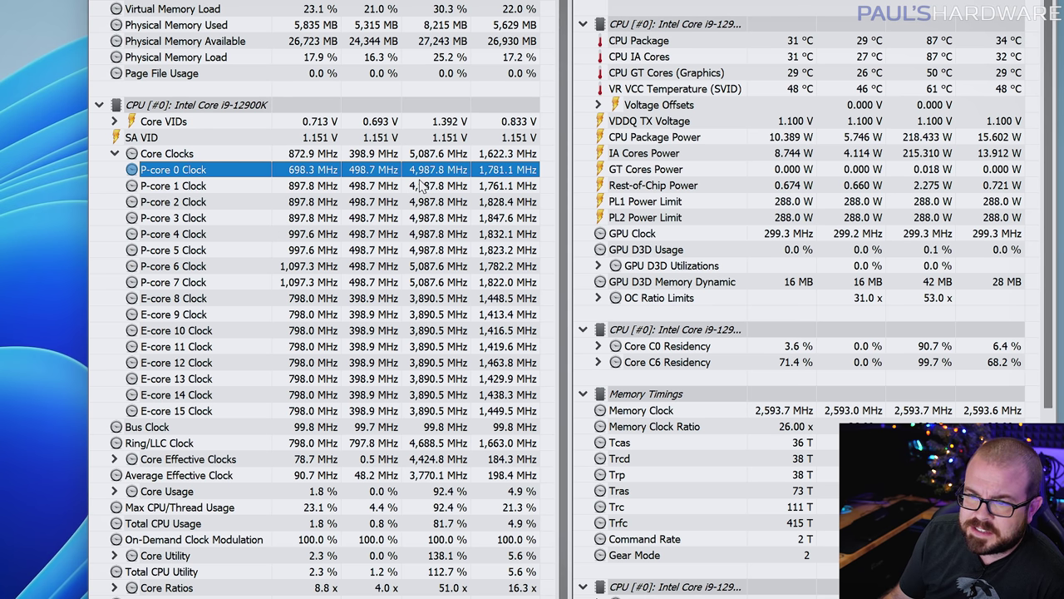
pyautogui.click(426, 282)
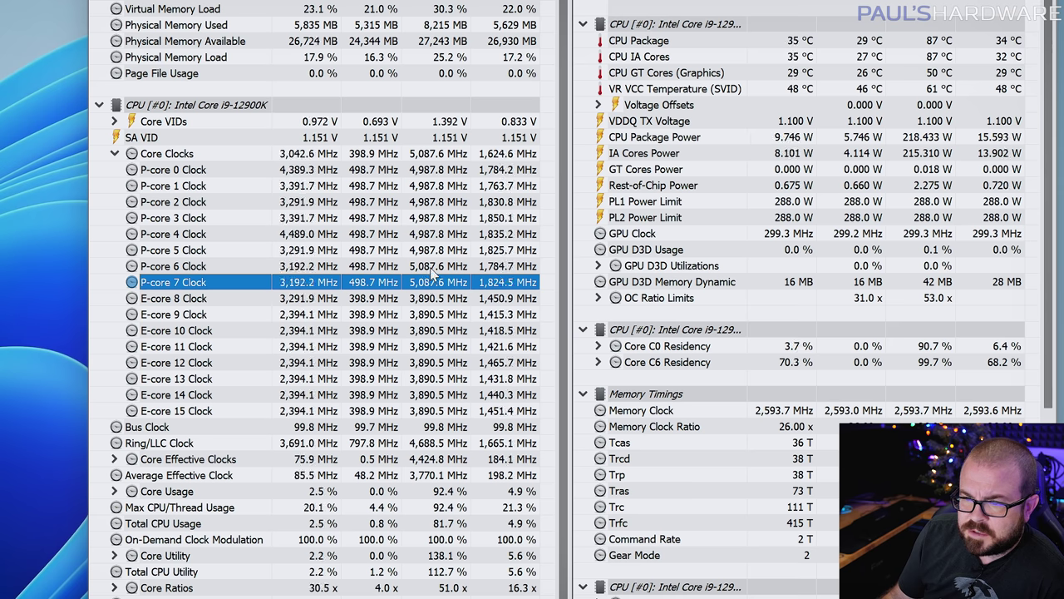
pyautogui.click(431, 272)
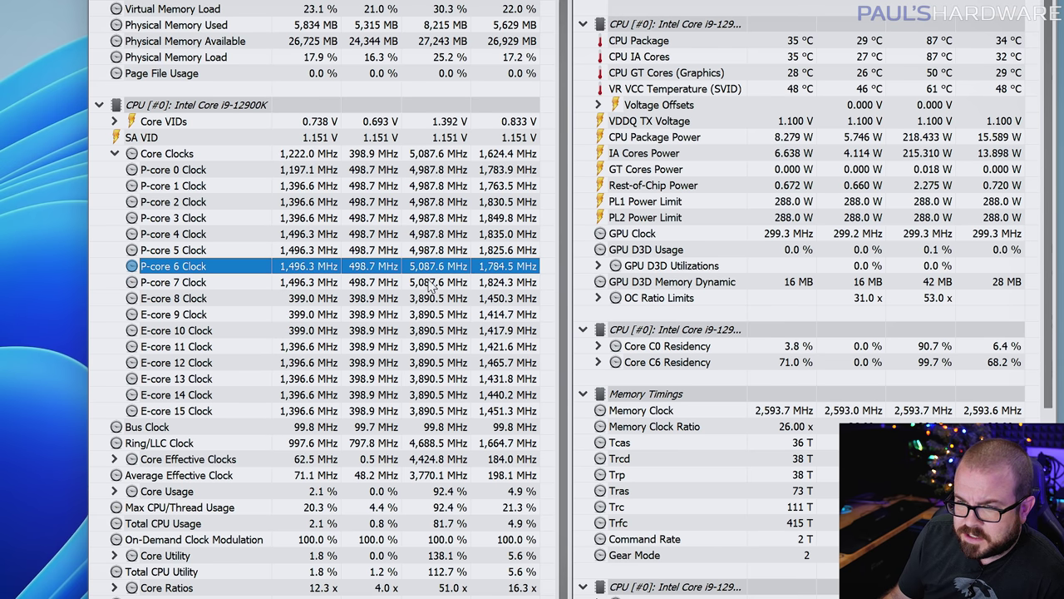
pyautogui.click(423, 288)
pyautogui.click(427, 268)
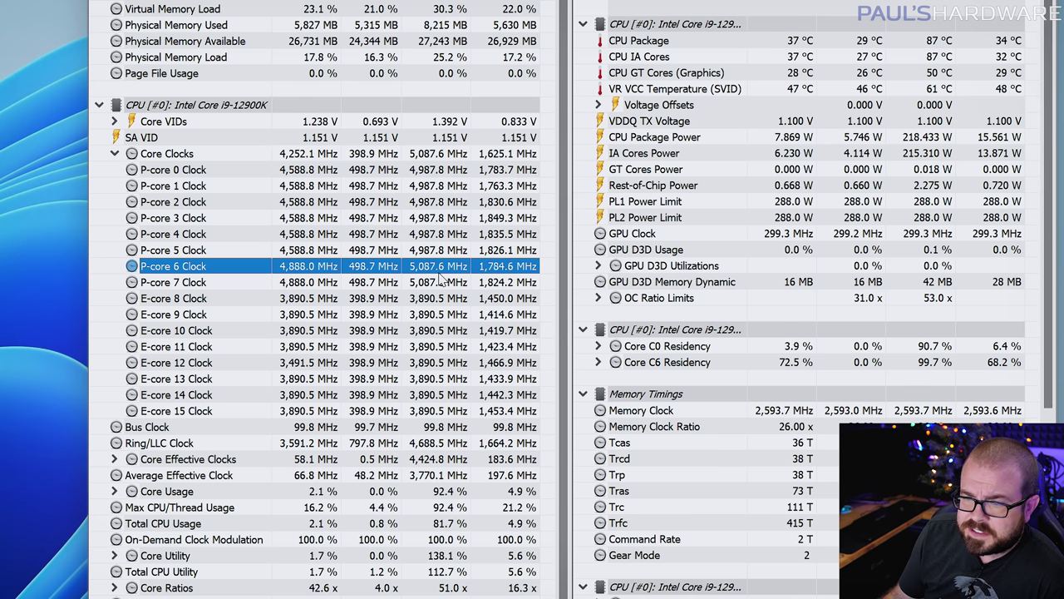
pyautogui.click(433, 285)
pyautogui.click(437, 268)
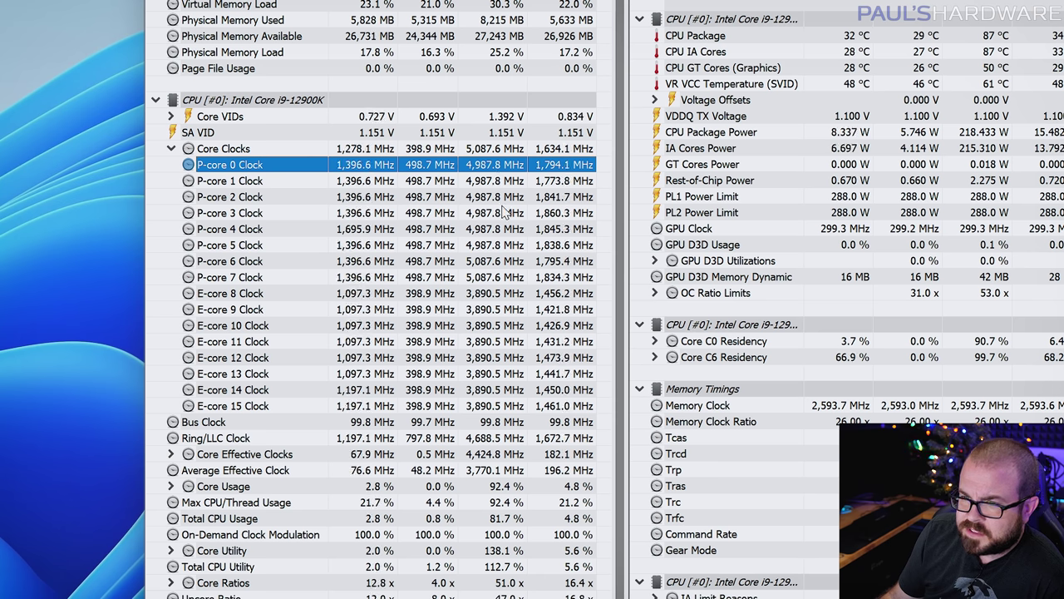
pyautogui.press('Down')
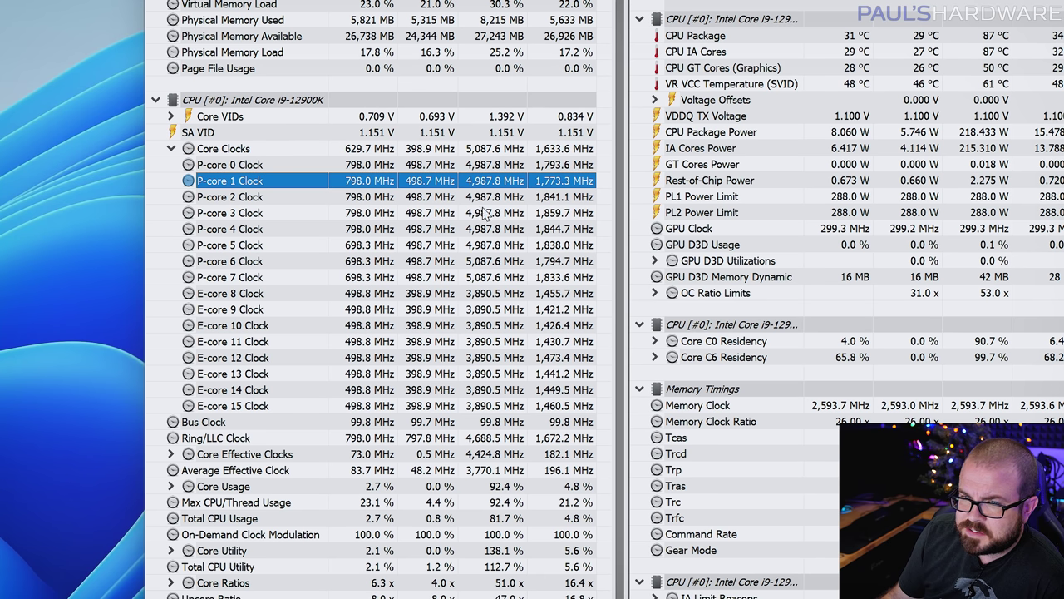
pyautogui.click(480, 263)
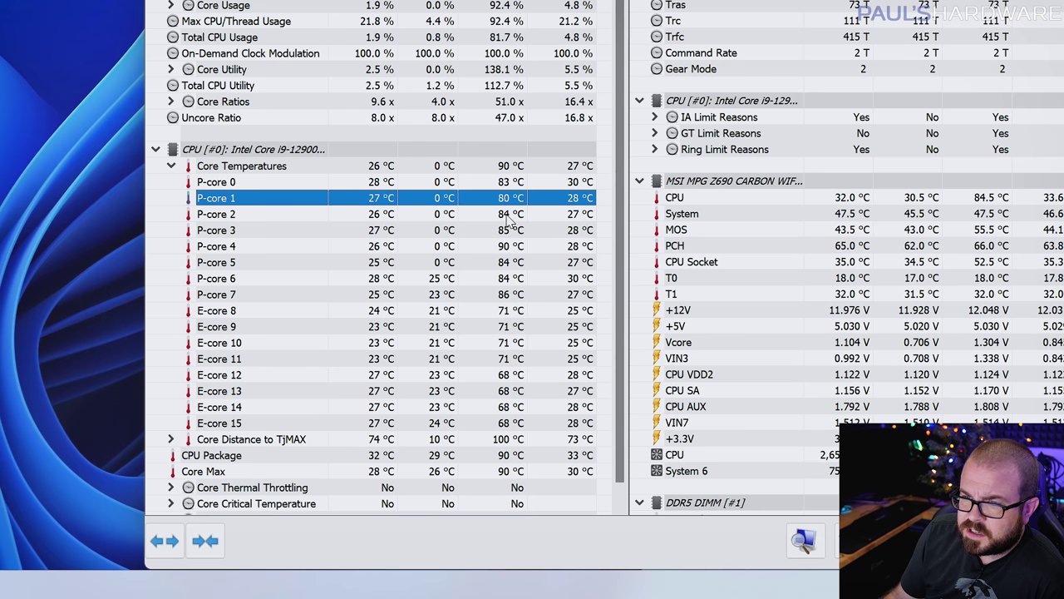
# Review peak temperatures for P-cores 2 through 7, then the CPU Package Power reading.
pyautogui.click(508, 216)
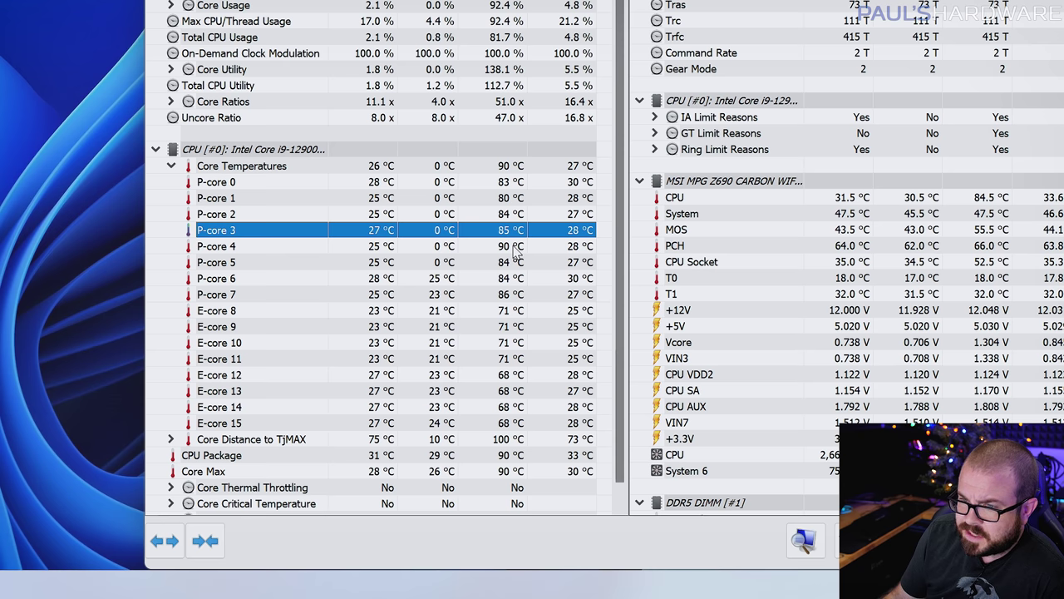
pyautogui.click(514, 250)
pyautogui.click(514, 248)
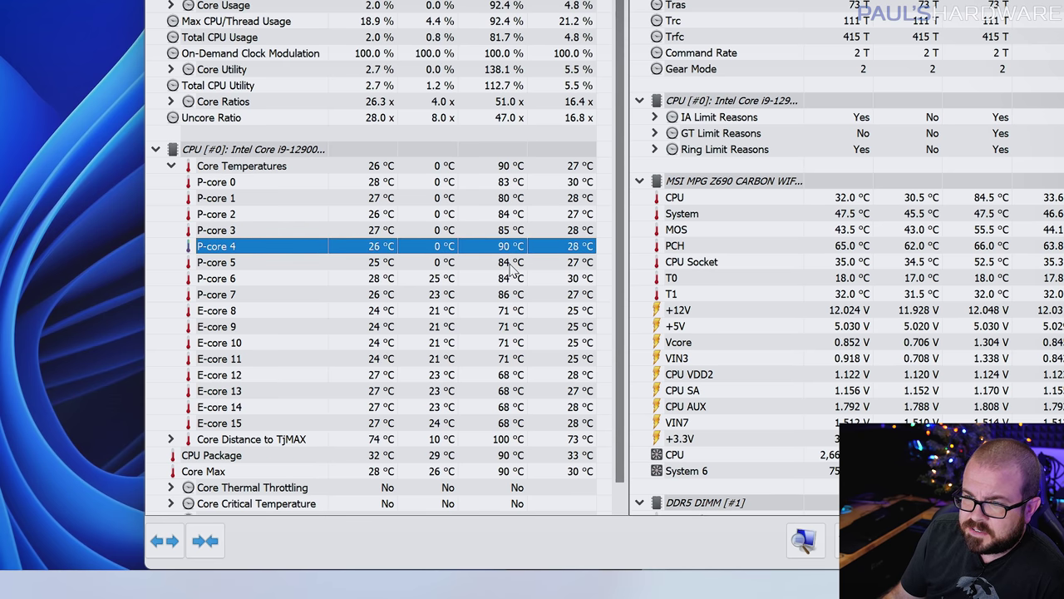
pyautogui.click(510, 263)
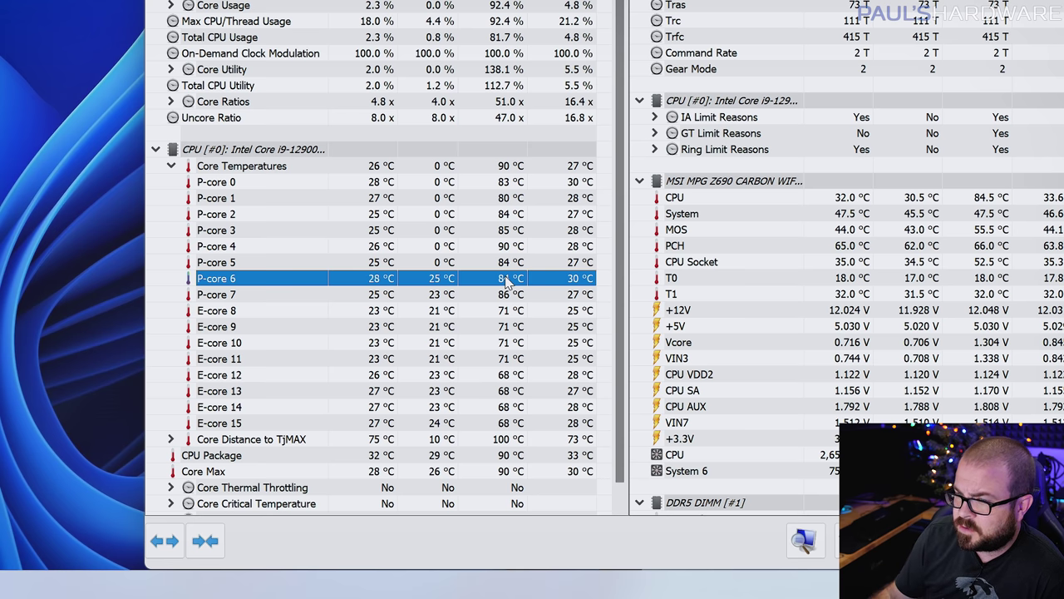
pyautogui.click(505, 301)
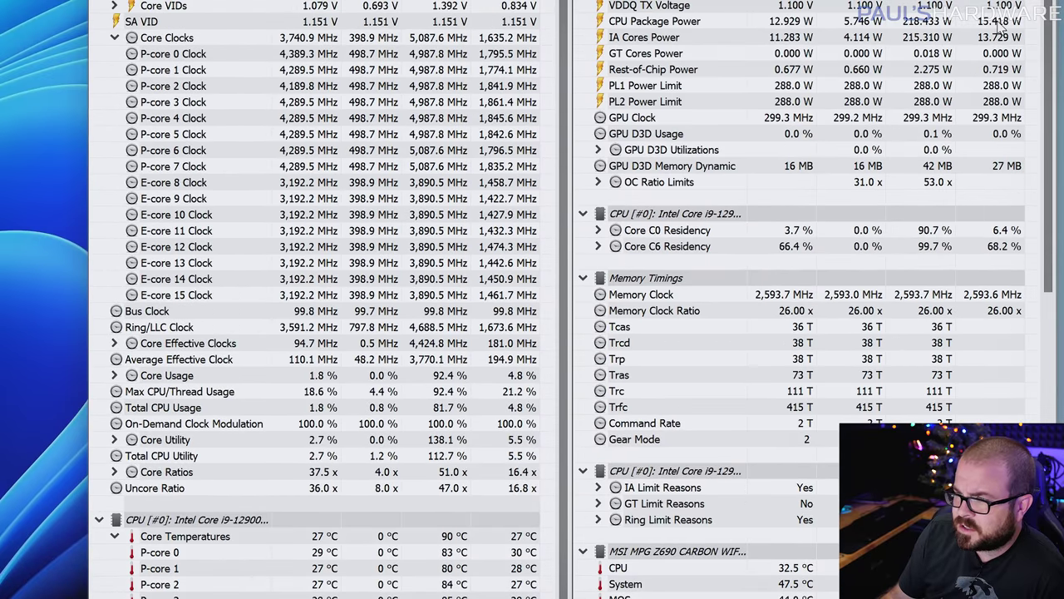
pyautogui.click(927, 235)
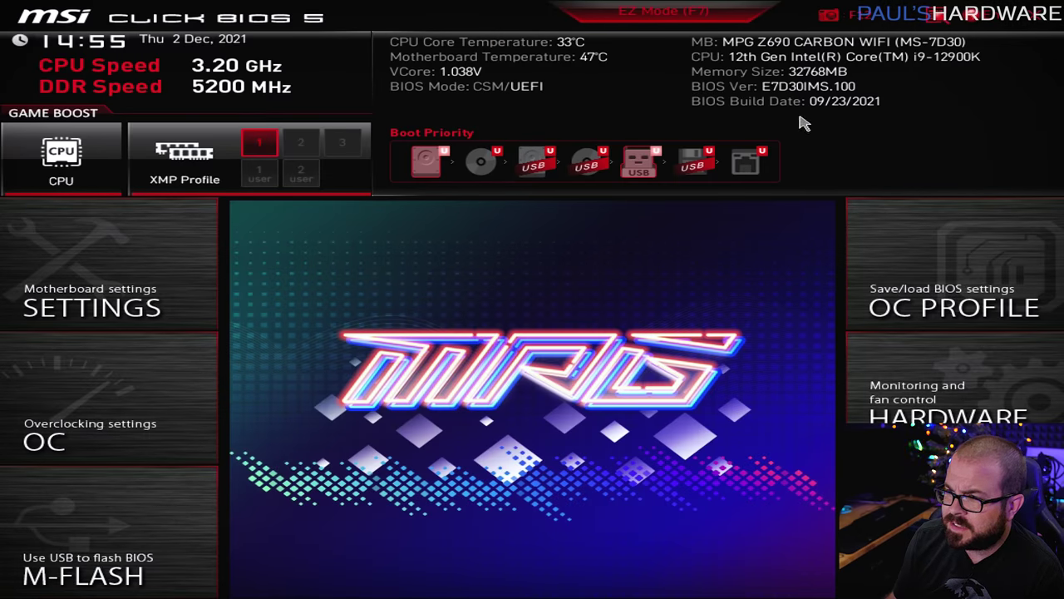
# Open Overclocking and show the Disabled/Enabled choices for the DDR5-5200 XMP profile.
pyautogui.click(141, 278)
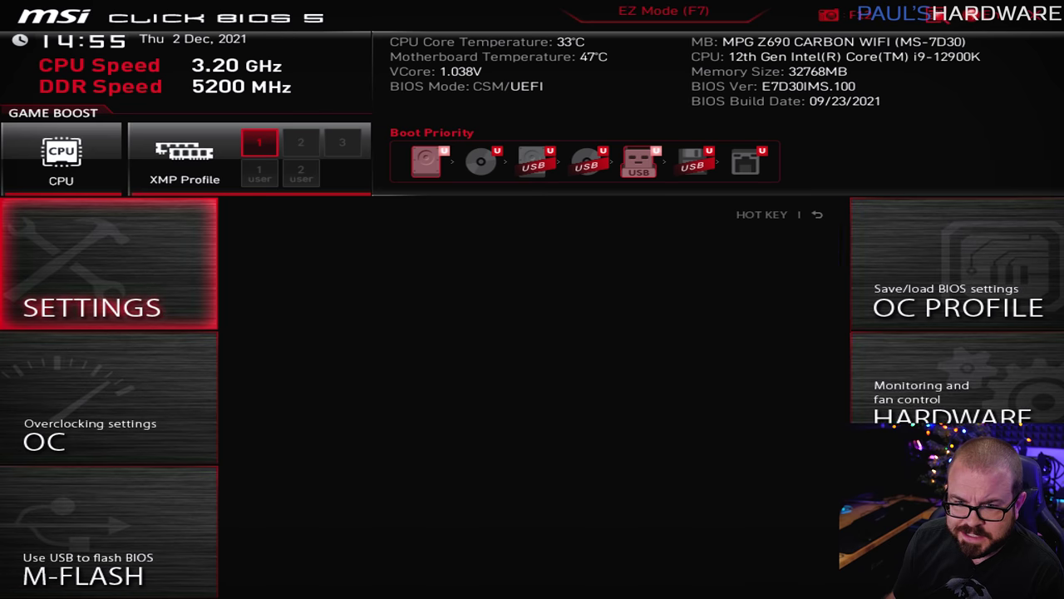
pyautogui.press('Down')
pyautogui.press('Down')
pyautogui.press('Down')
pyautogui.press('Down')
pyautogui.press('Down')
pyautogui.press('Down')
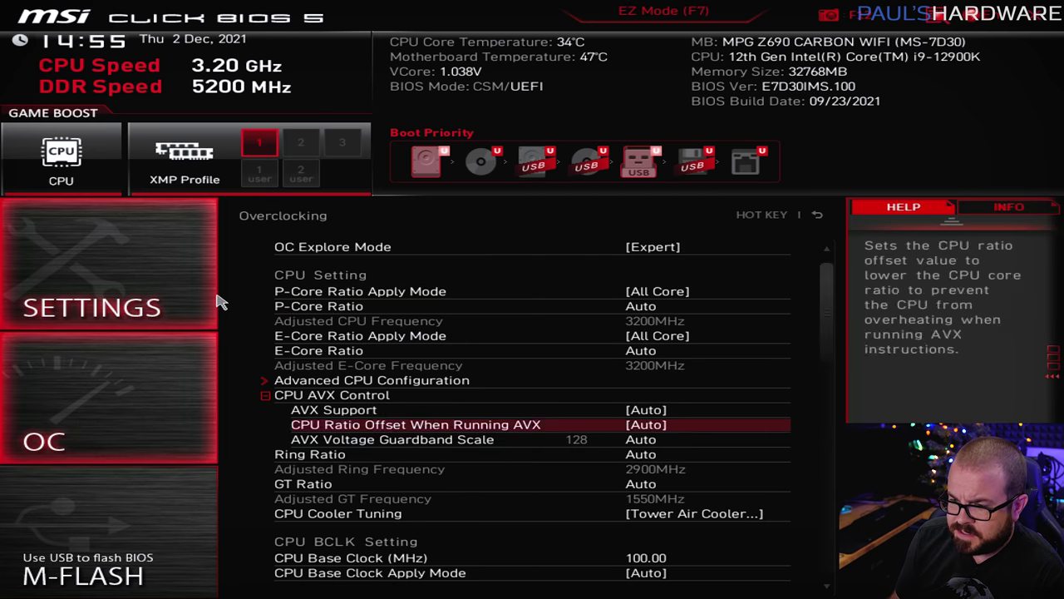
pyautogui.press('Down')
pyautogui.press('Down')
pyautogui.press('Down')
pyautogui.press('Down')
pyautogui.press('Down')
pyautogui.press('Down')
pyautogui.press('Down')
pyautogui.press('Down')
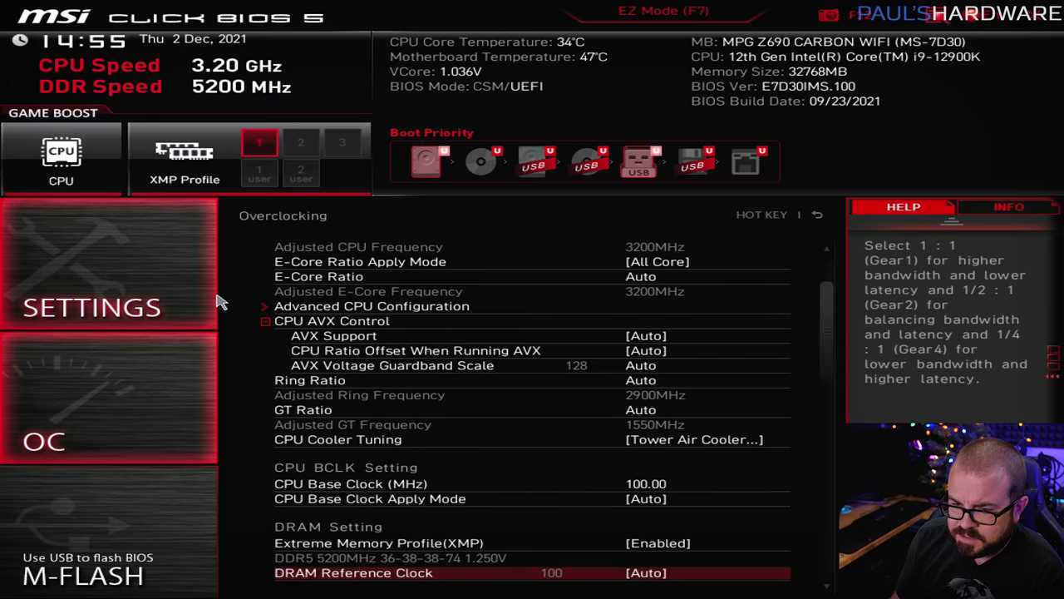
pyautogui.press('Down')
pyautogui.press('Down')
pyautogui.press('Up')
pyautogui.press('Up')
pyautogui.press('Up')
pyautogui.press('Down')
pyautogui.press('Down')
pyautogui.press('Down')
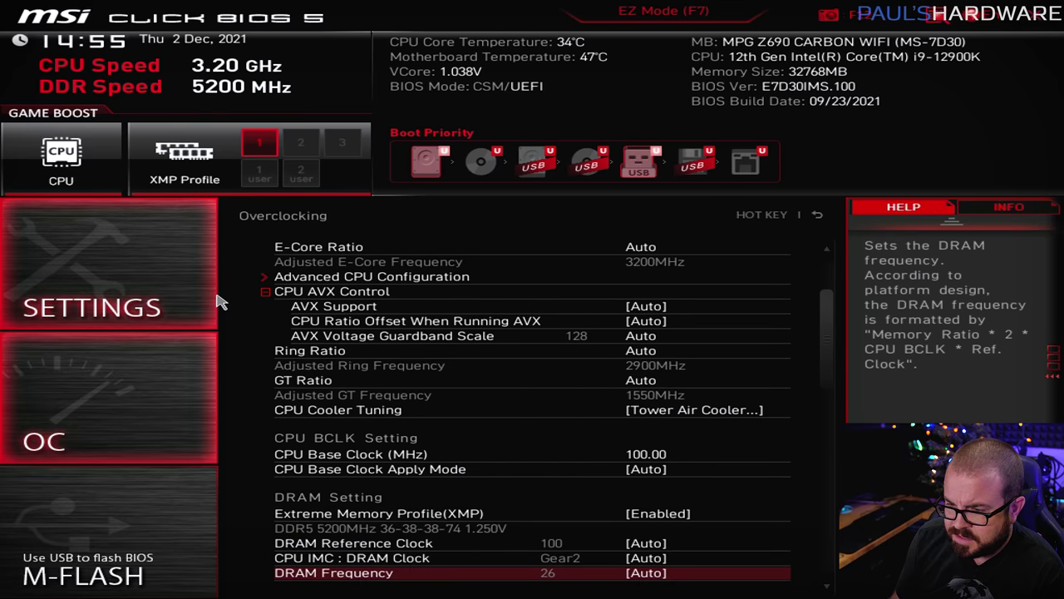
pyautogui.press('Up')
pyautogui.press('Up')
pyautogui.press('Up')
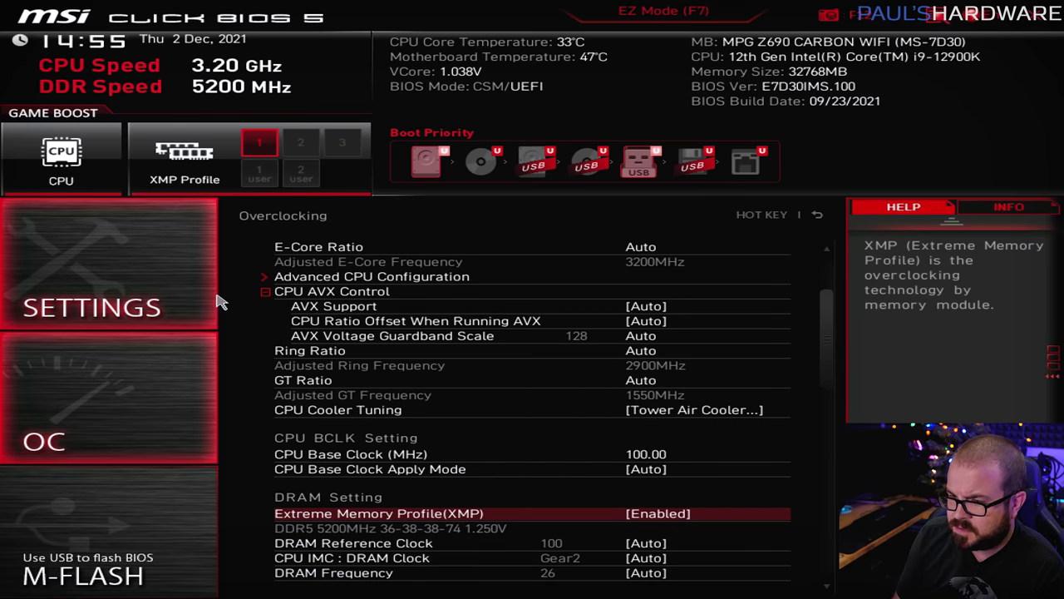
pyautogui.press('Return')
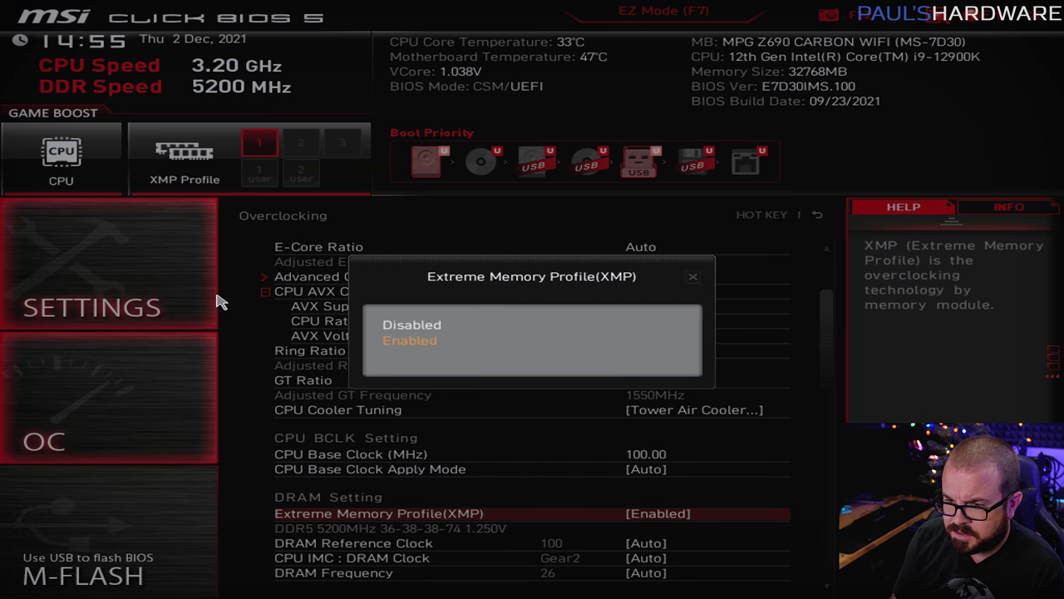
pyautogui.press('Up')
pyautogui.press('Down')
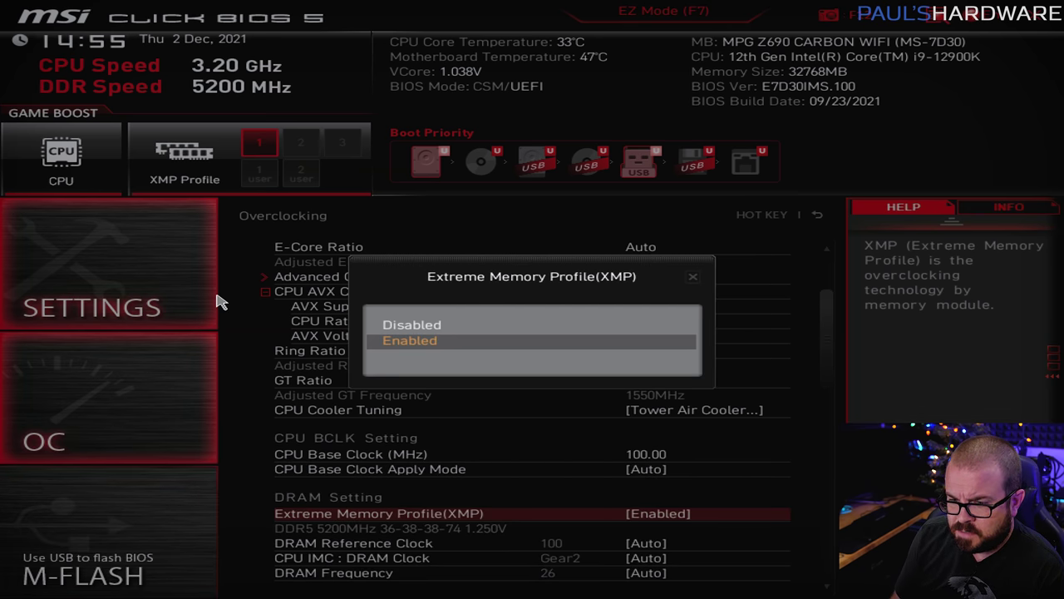
pyautogui.press('Return')
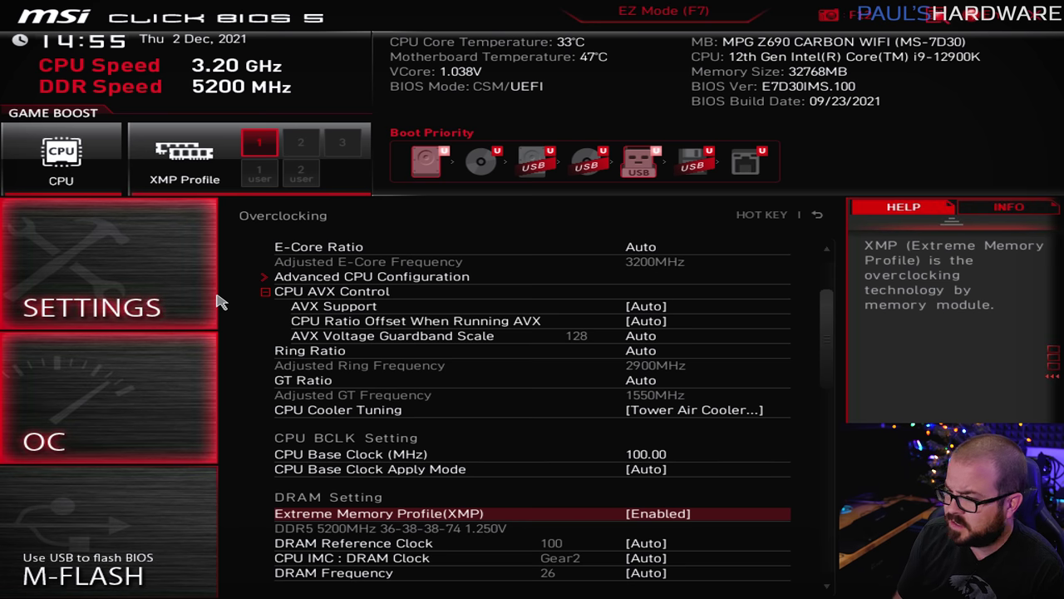
pyautogui.press('Up')
pyautogui.press('Up')
pyautogui.press('Up')
pyautogui.press('Up')
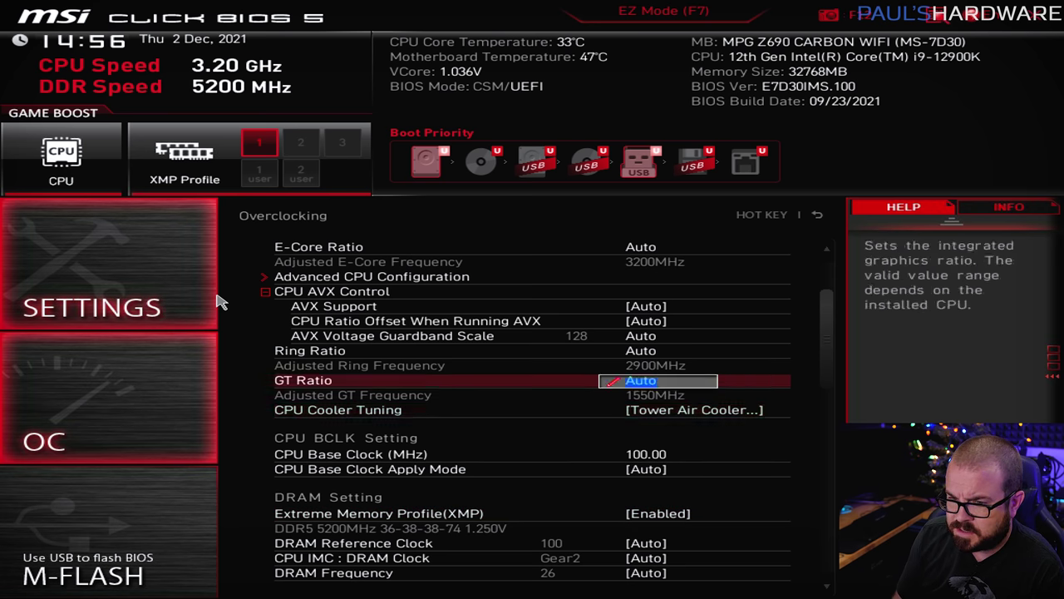
pyautogui.press('Down')
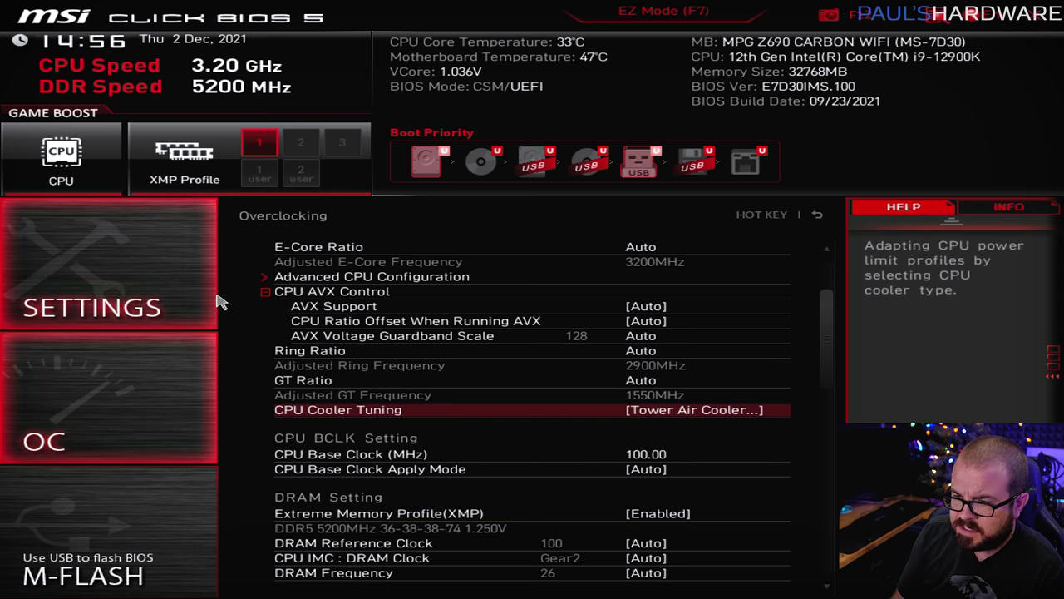
pyautogui.press('Return')
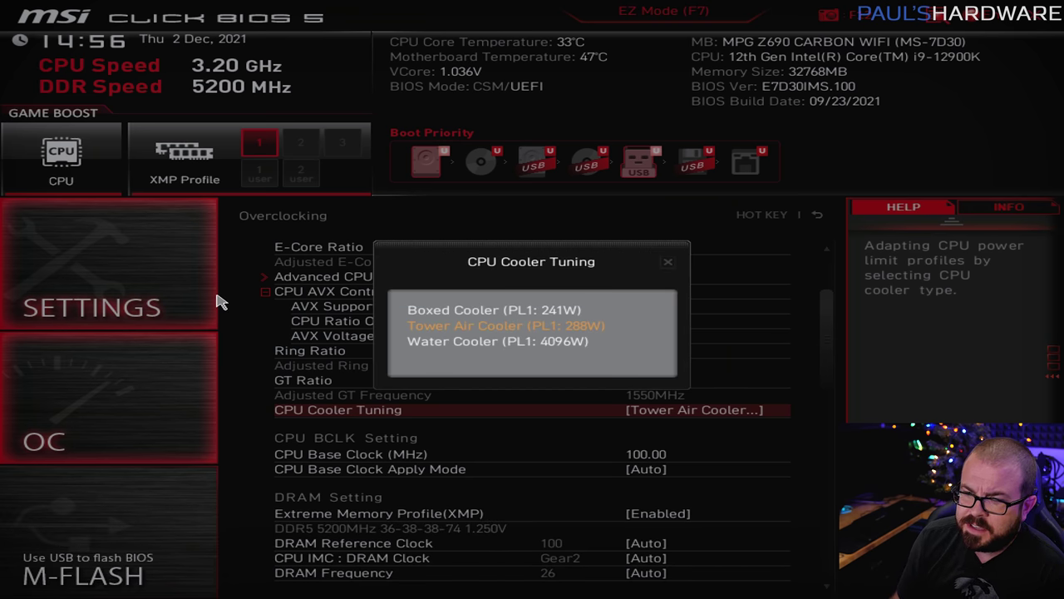
# Apply the Water Cooler profile (4096W PL1), then switch to Tower Air Cooler (288 W PL1).
pyautogui.press('Down')
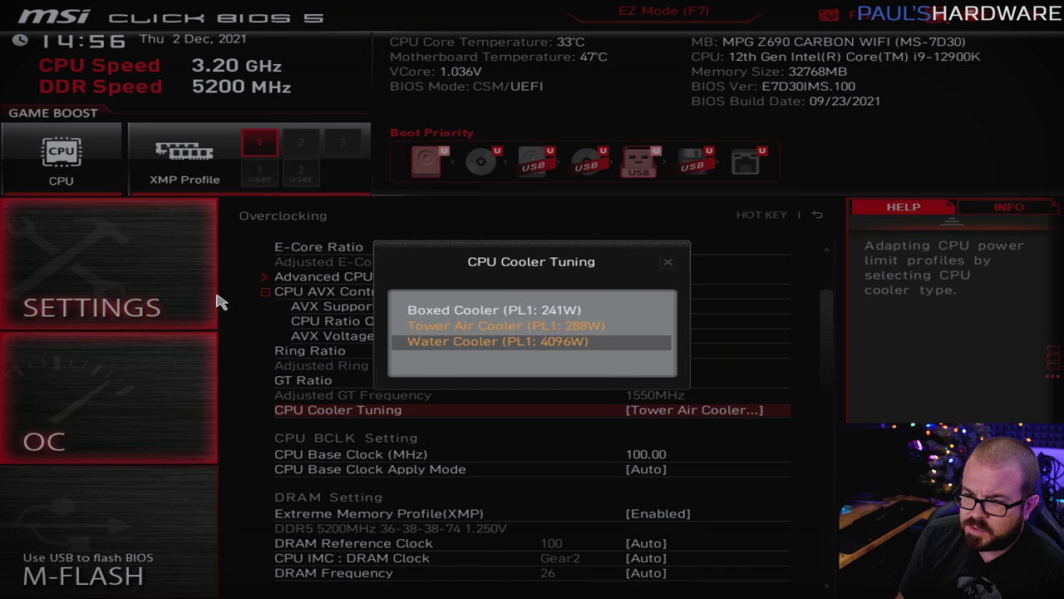
pyautogui.press('Up')
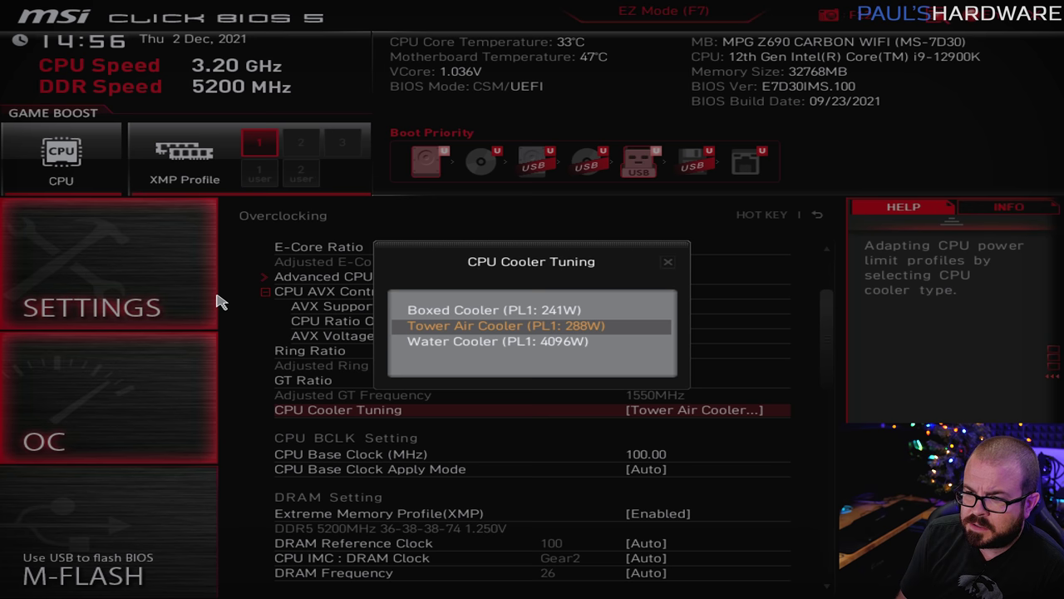
pyautogui.press('Up')
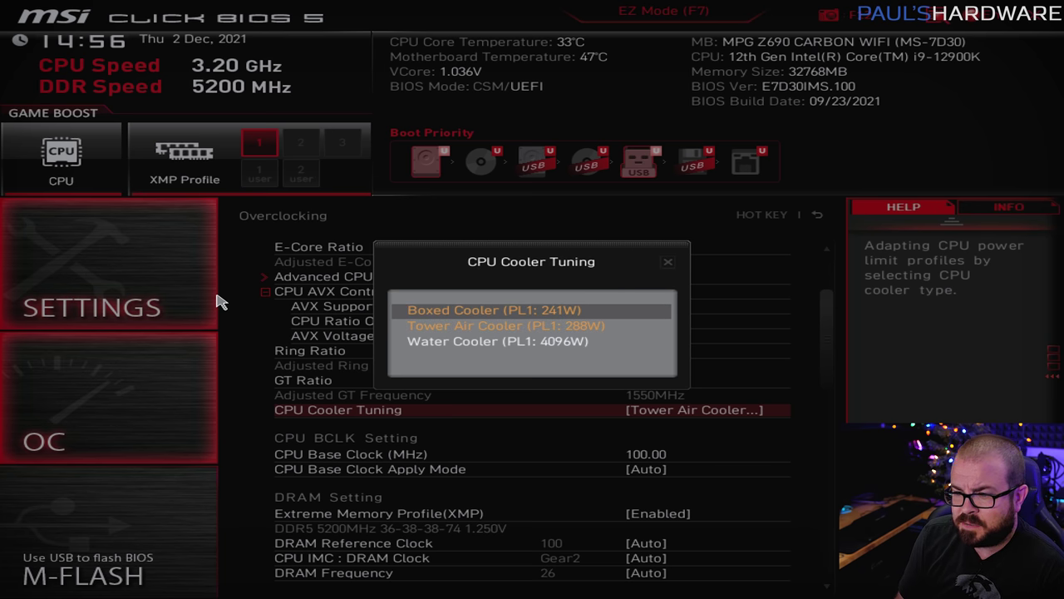
pyautogui.press('Down')
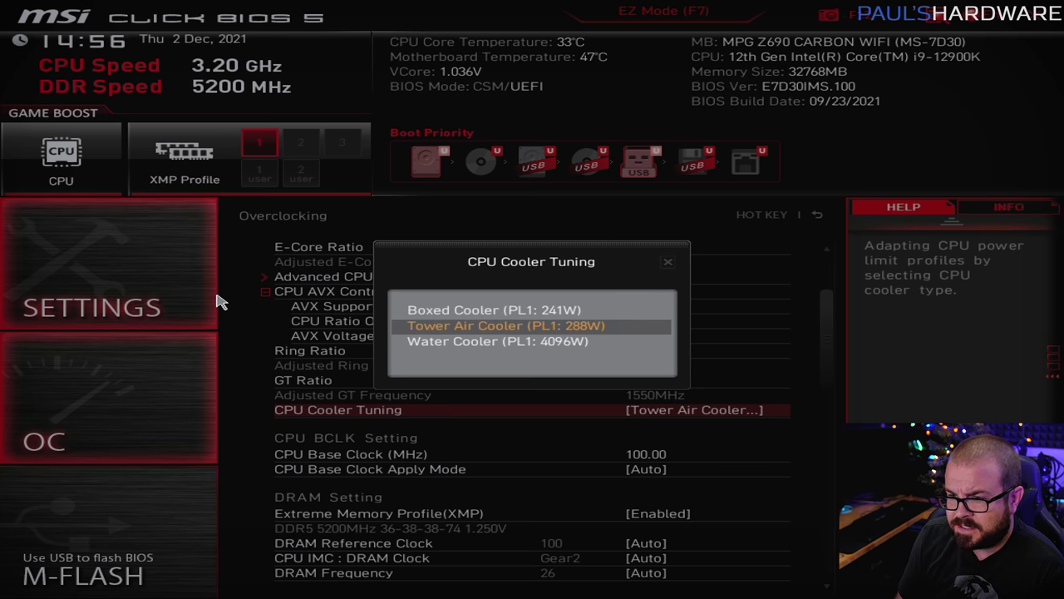
pyautogui.press('Up')
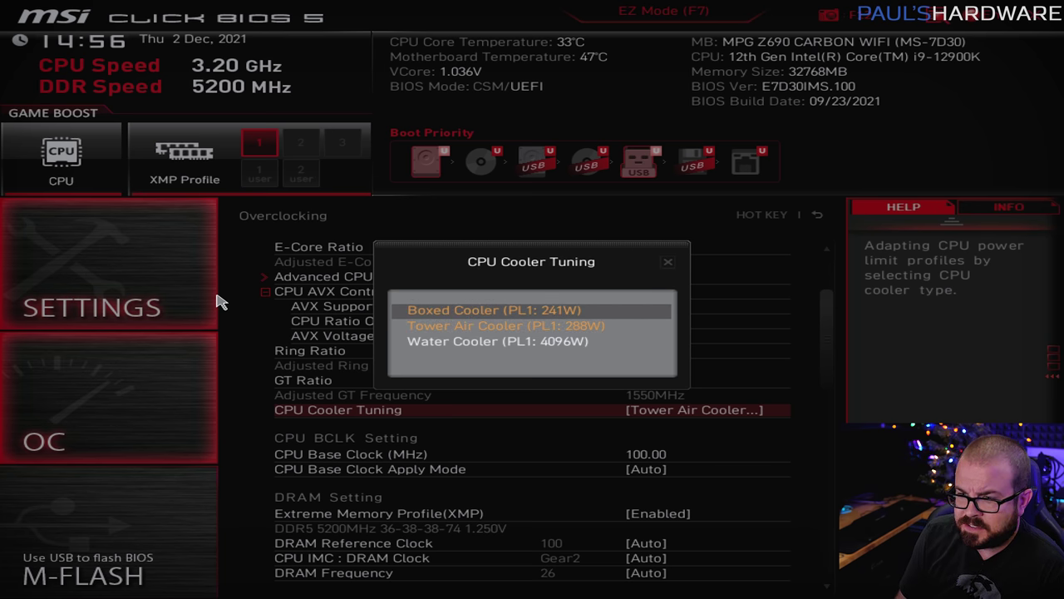
pyautogui.press('Down')
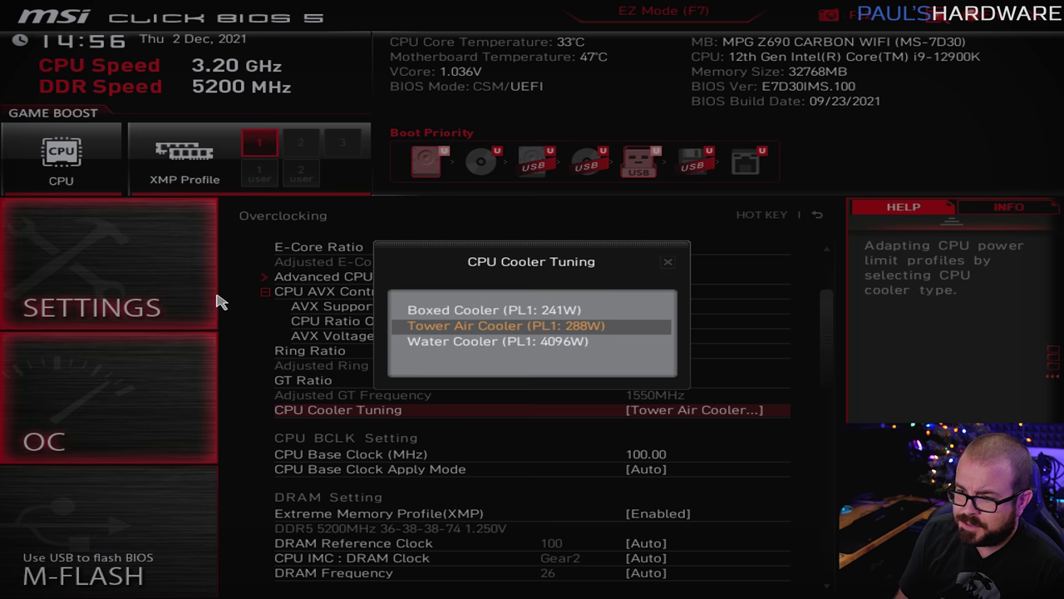
pyautogui.press('Down')
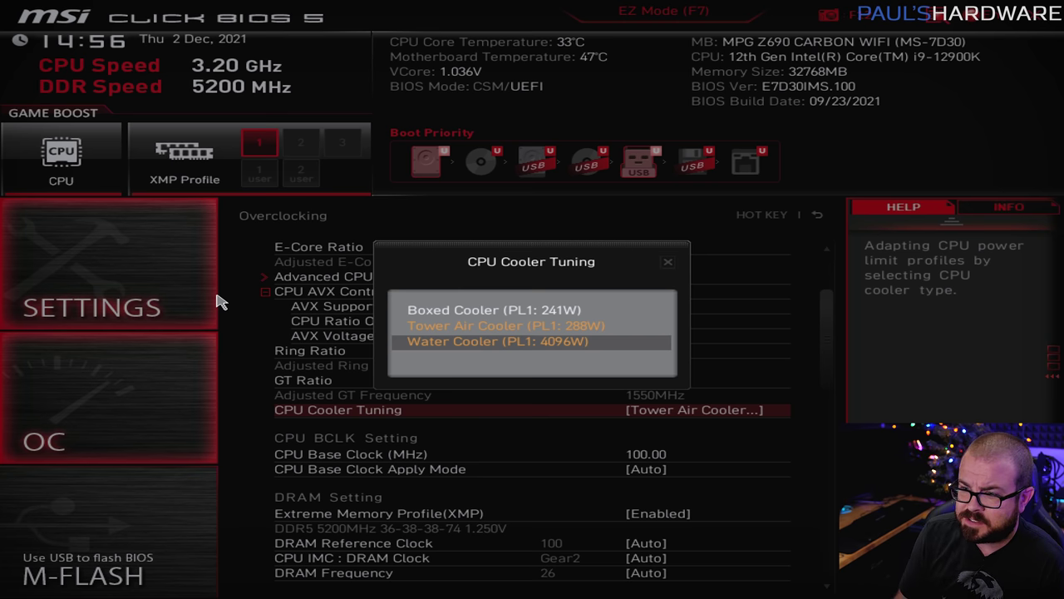
pyautogui.press('Return')
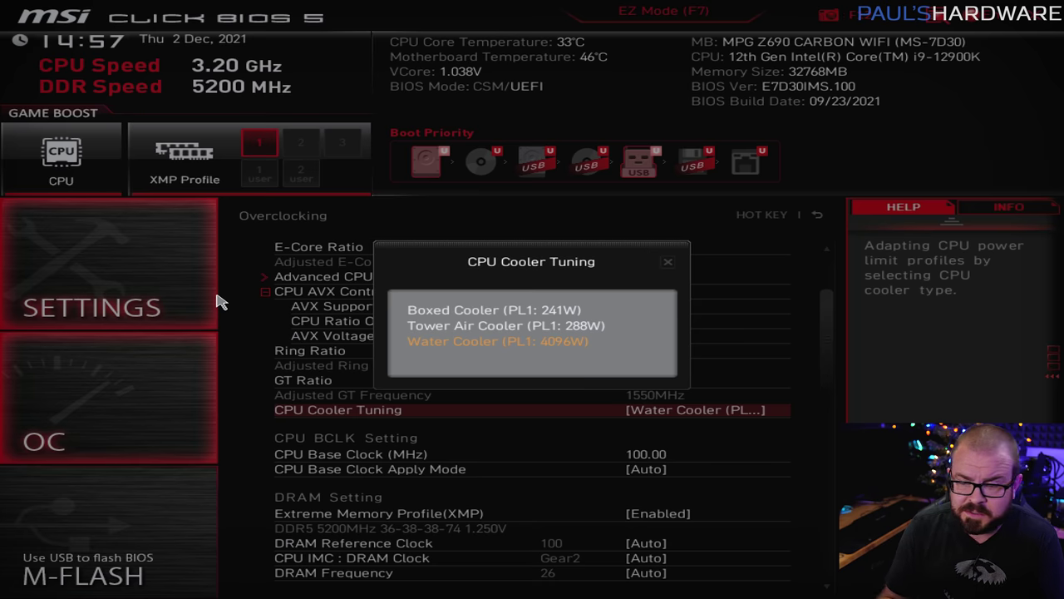
pyautogui.press('Up')
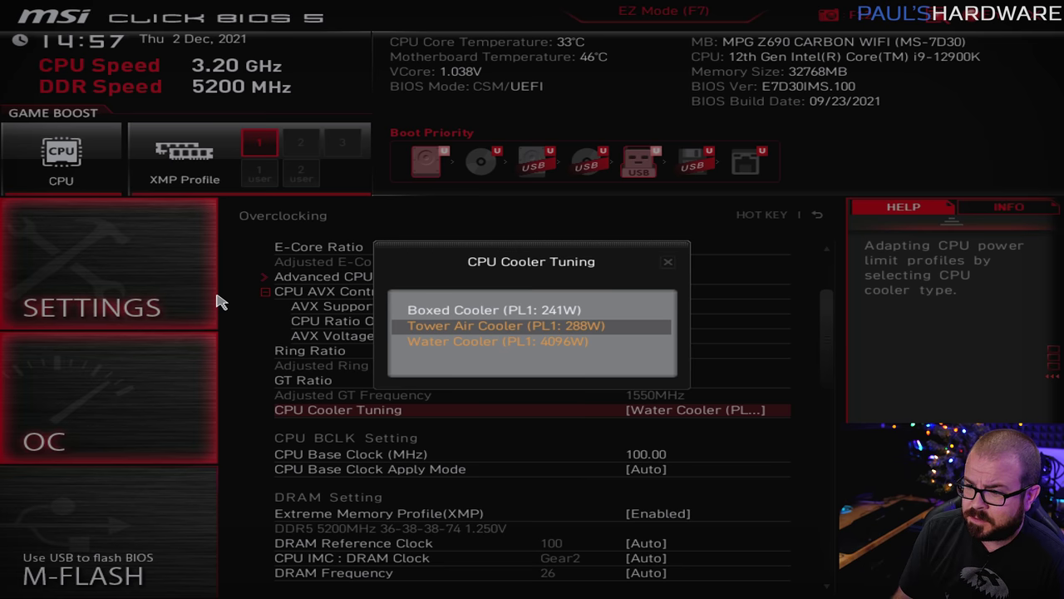
pyautogui.press('Return')
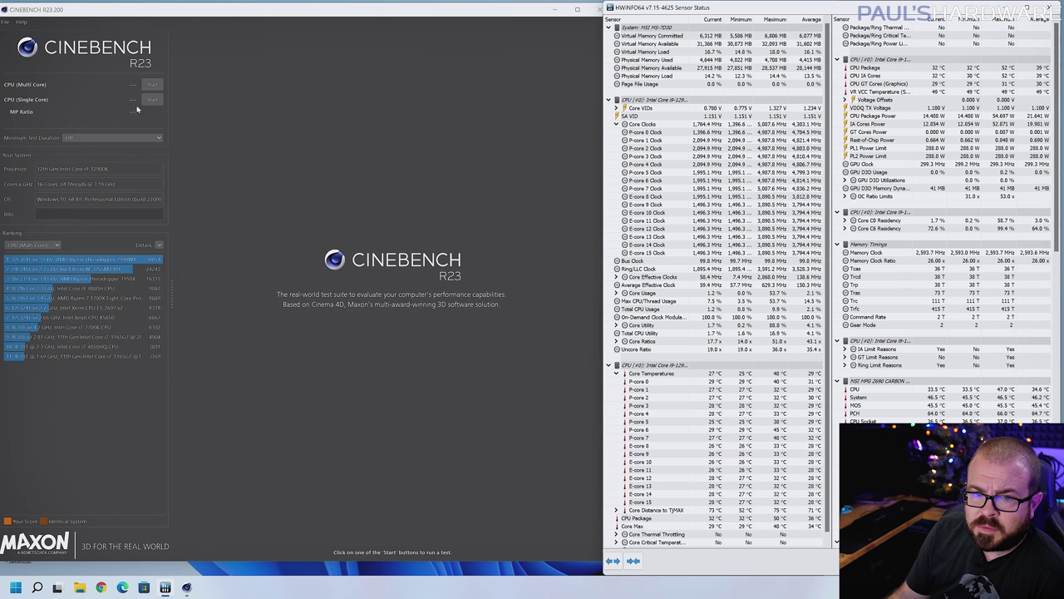
# Run the Cinebench R23 multi-core test for 26625 pts, then view MSI's BIOS downloads.
pyautogui.click(155, 86)
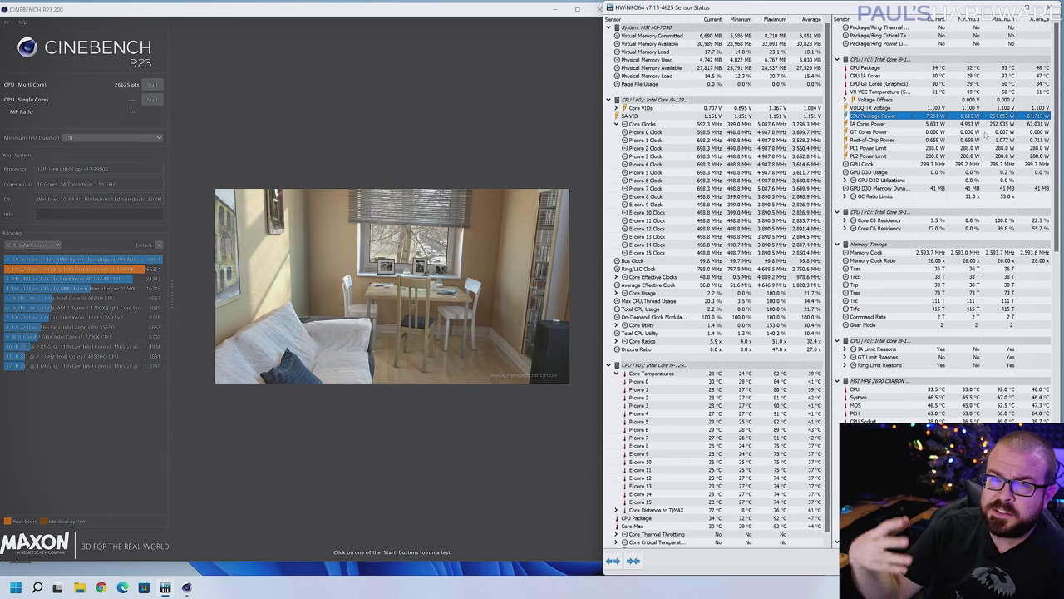
pyautogui.click(766, 398)
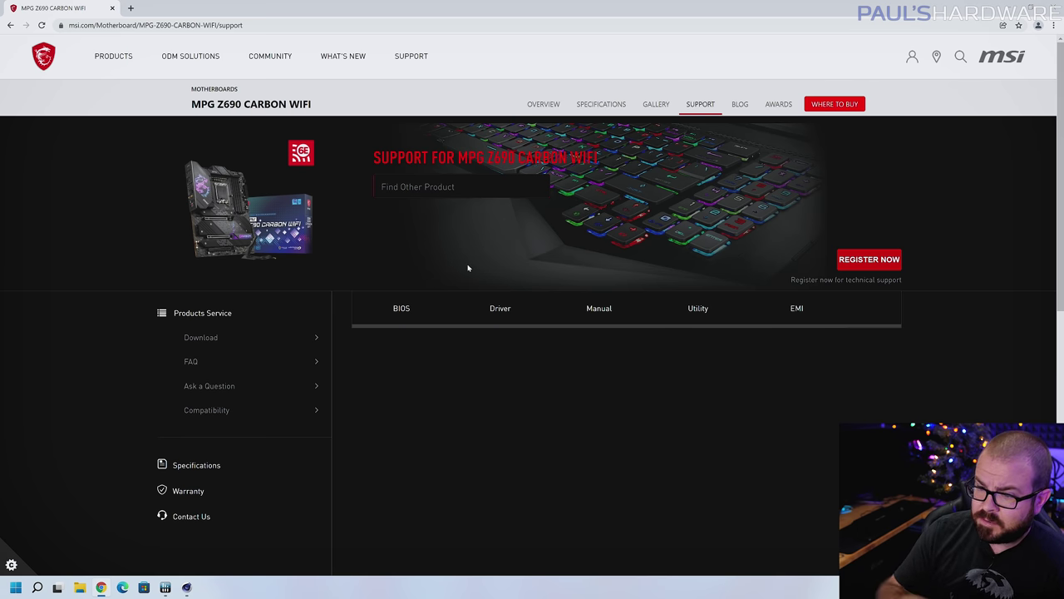
pyautogui.click(399, 309)
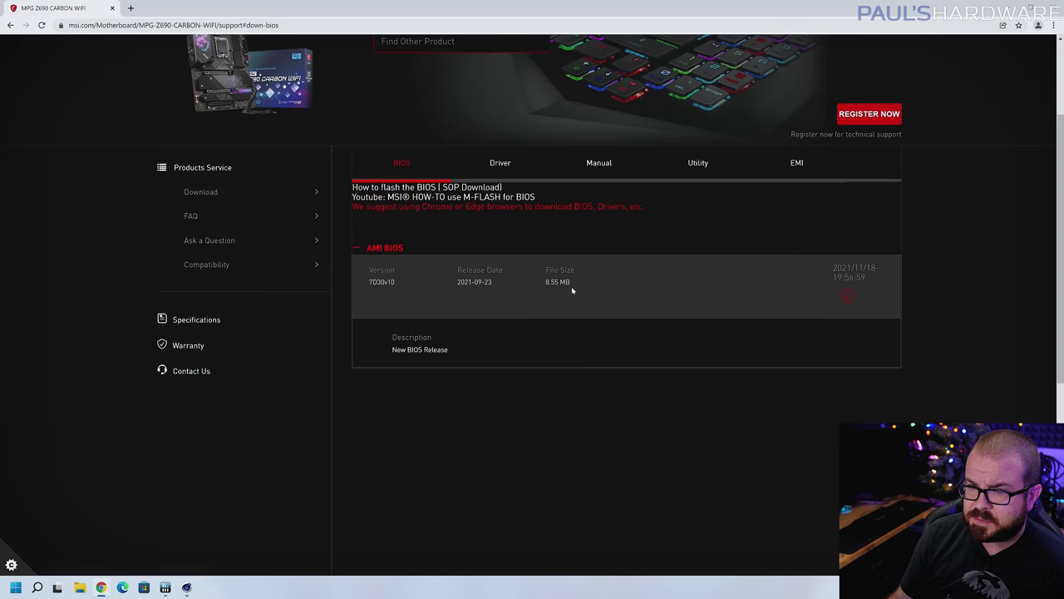
# Highlight the 7D30v10 BIOS version and release details on MSI's support page.
pyautogui.scroll(2, 570, 287)
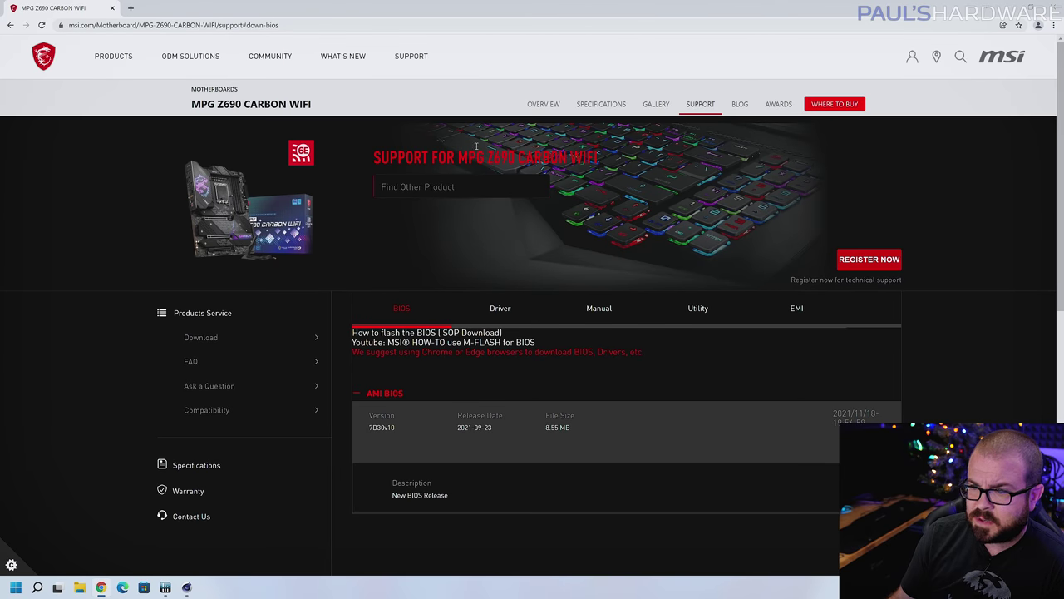
pyautogui.scroll(-1, 557, 173)
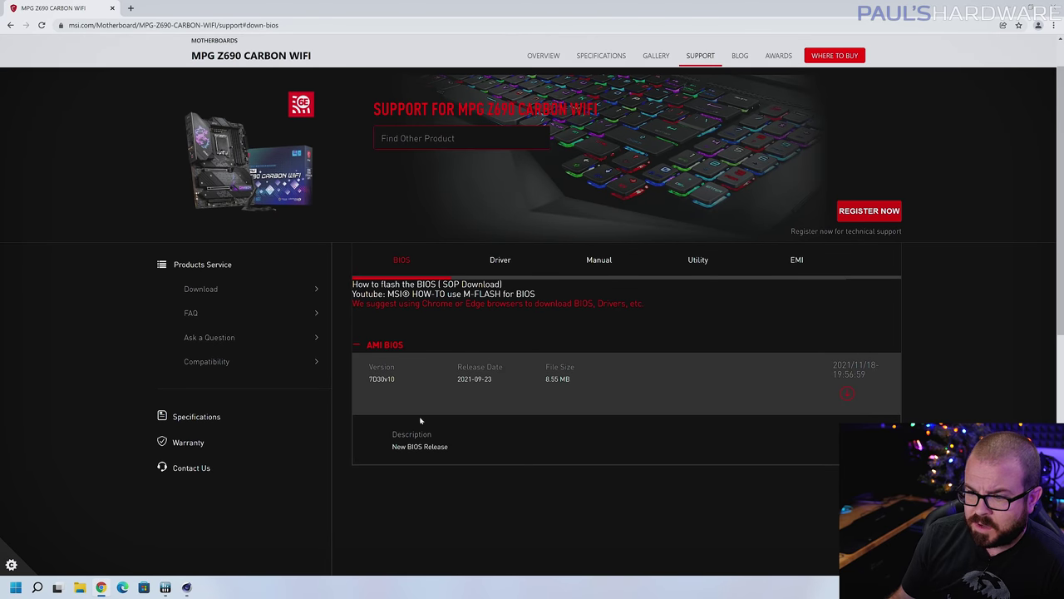
pyautogui.moveTo(577, 378); pyautogui.dragTo(372, 369)
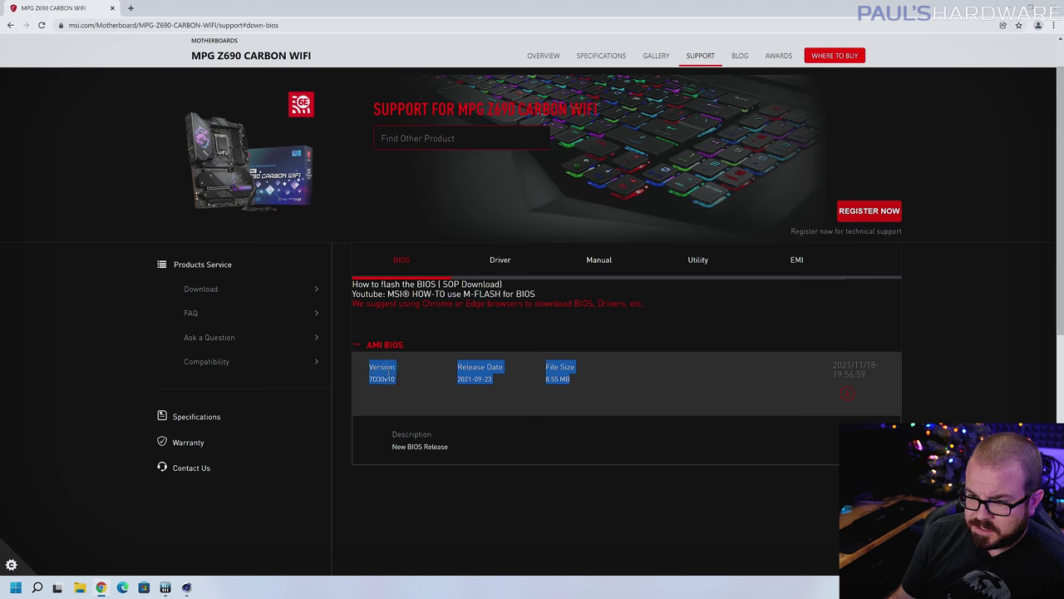
pyautogui.click(490, 382)
# Switch back to HWiNFO64 and check the P-core 0 clock reading.
pyautogui.hotkey('alt', 'Tab')
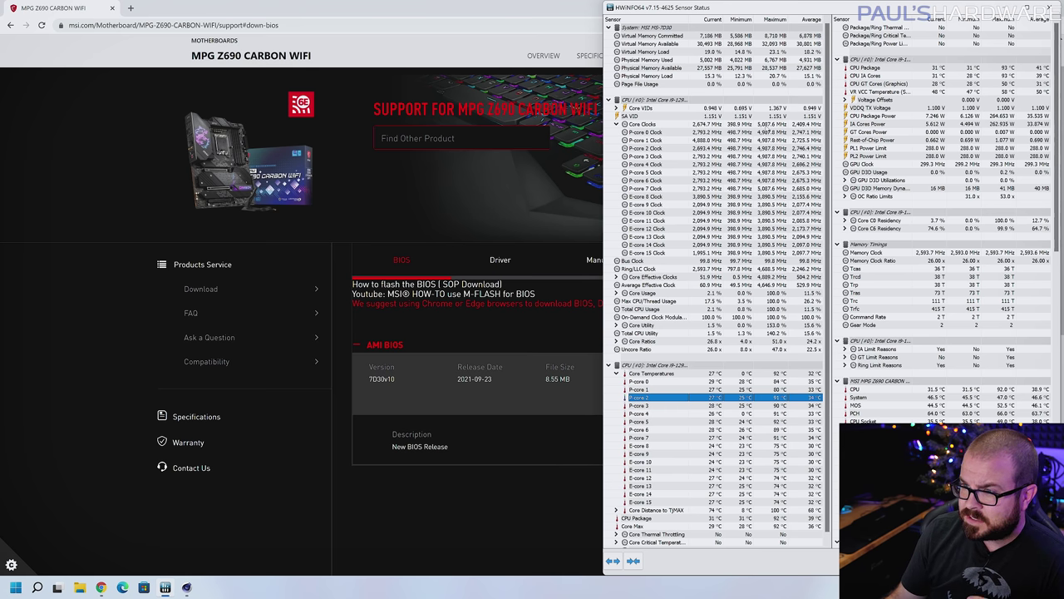
pyautogui.click(649, 124)
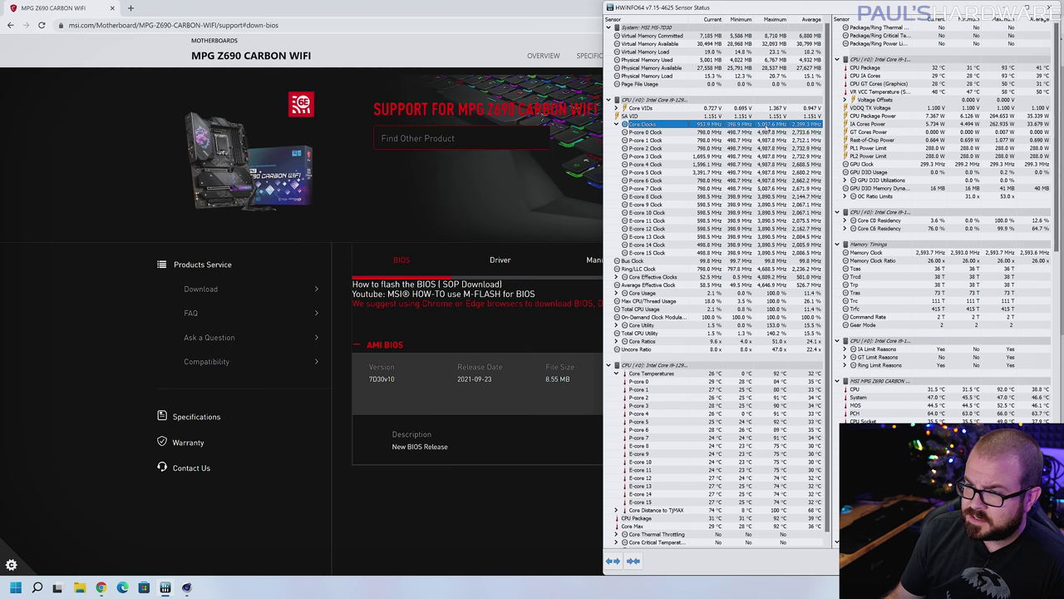
pyautogui.press('Down')
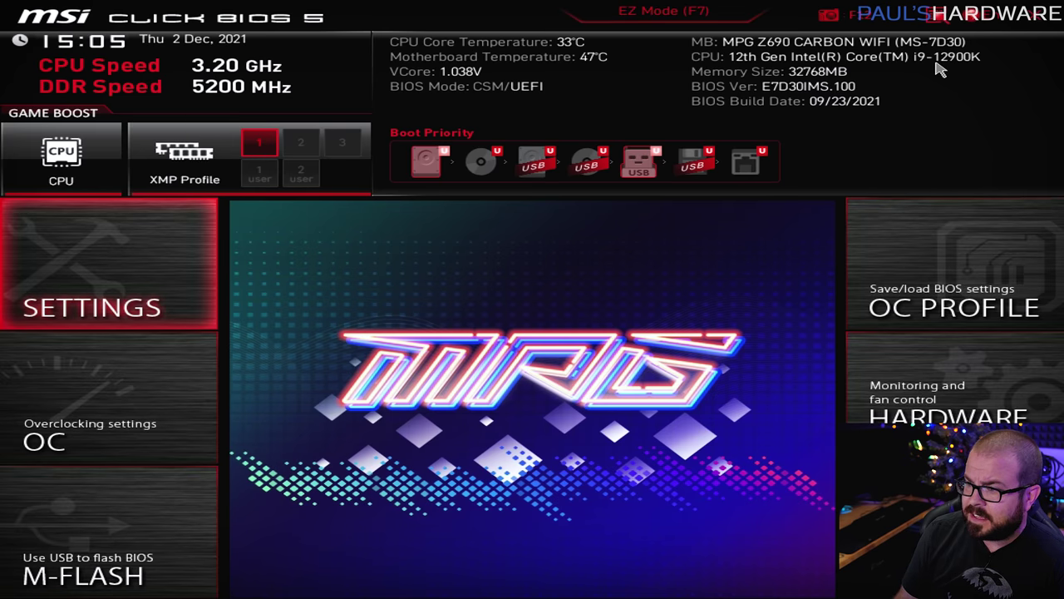
# Enter M-FLASH mode to flash the newer E7D30IMS.117 BIOS.
pyautogui.press('Right')
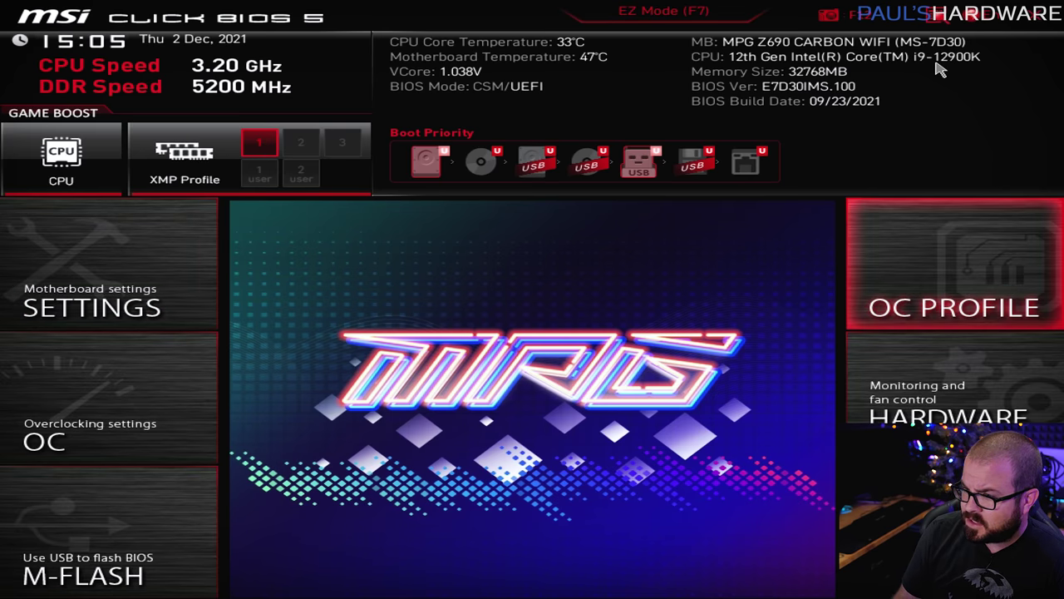
pyautogui.press('Down')
pyautogui.press('Down')
pyautogui.press('Left')
pyautogui.press('Return')
pyautogui.click(450, 349)
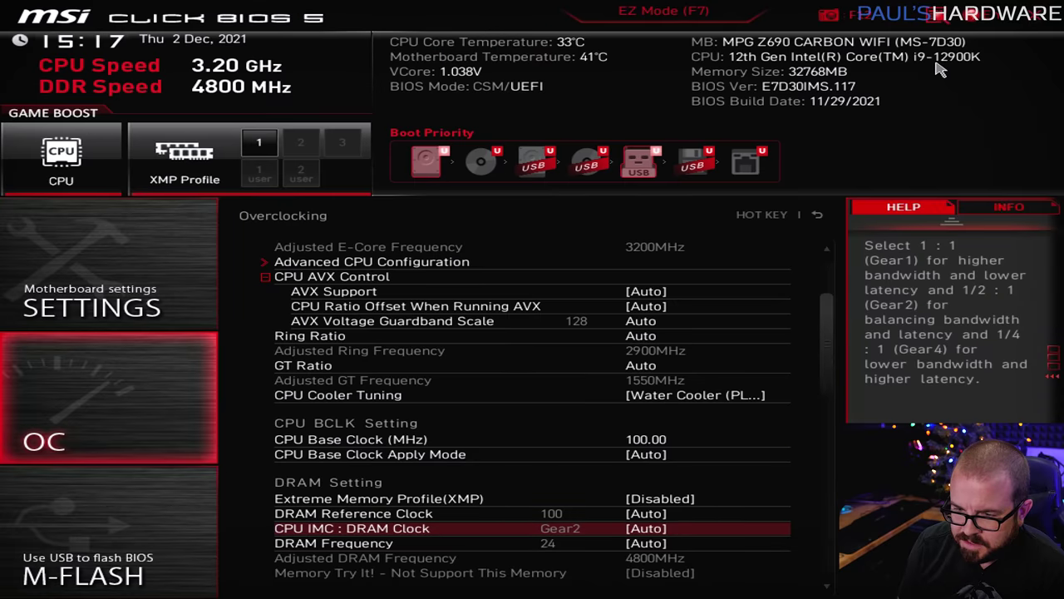
# Set Extreme Memory Profile (XMP) to Enabled.
pyautogui.press('Up')
pyautogui.press('Up')
pyautogui.press('Return')
pyautogui.press('Down')
pyautogui.press('Return')
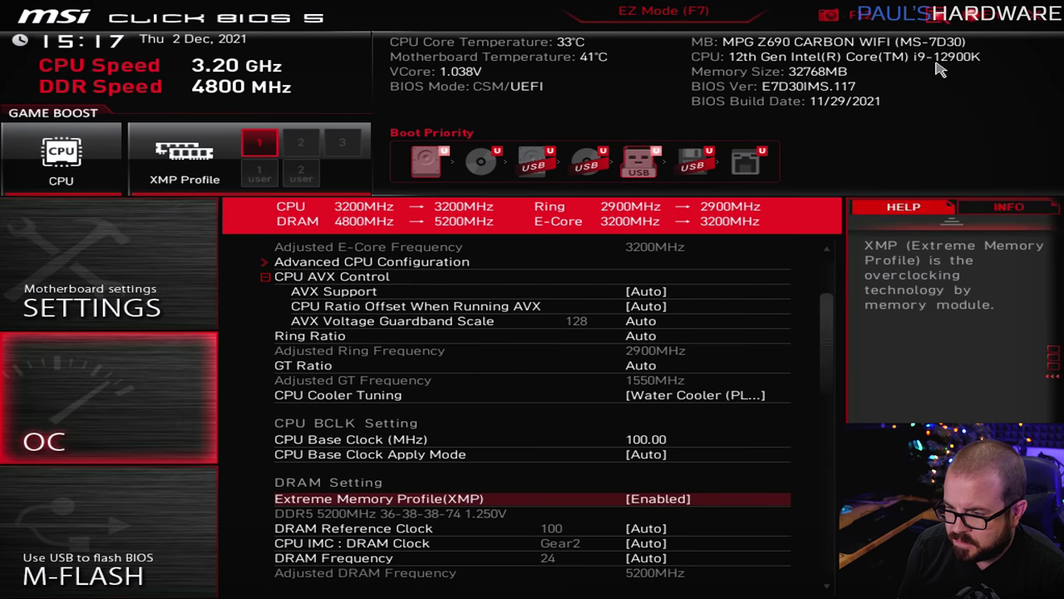
# Set CPU Cooler Tuning to Tower Air Cooler.
pyautogui.press('Up')
pyautogui.press('Up')
pyautogui.press('Up')
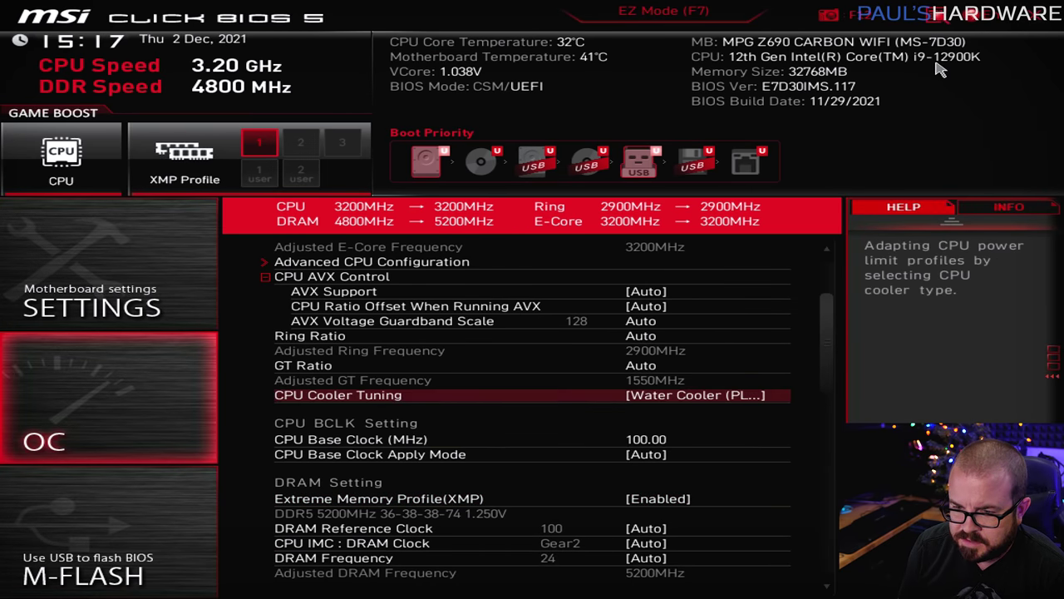
pyautogui.press('Up')
pyautogui.press('Down')
pyautogui.press('Return')
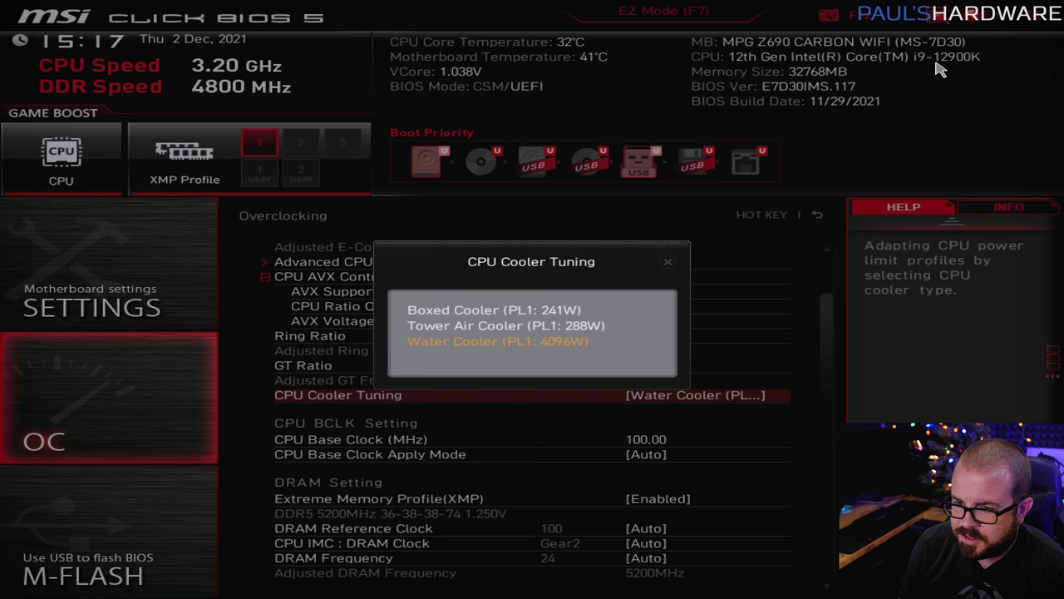
pyautogui.press('Up')
pyautogui.press('Return')
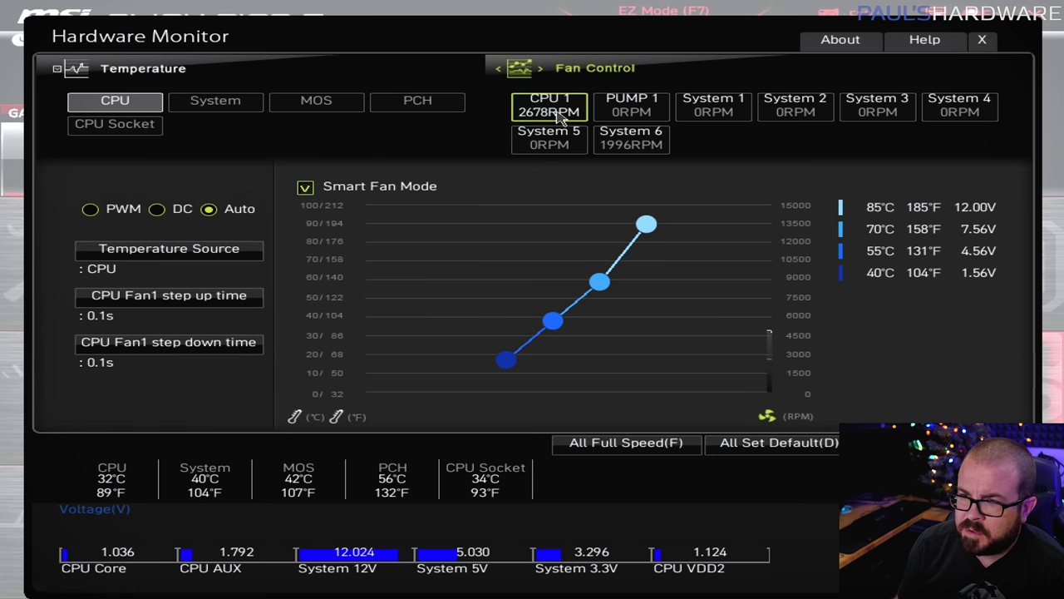
# Switch the System 6 fan to PWM control with Smart Fan Mode enabled.
pyautogui.click(639, 147)
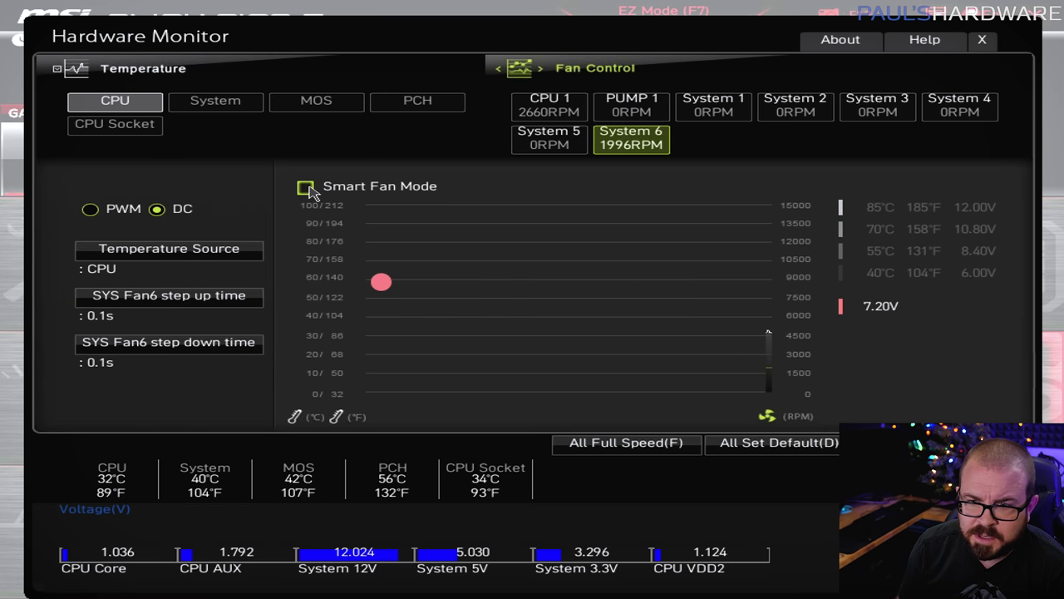
pyautogui.click(305, 187)
pyautogui.click(90, 209)
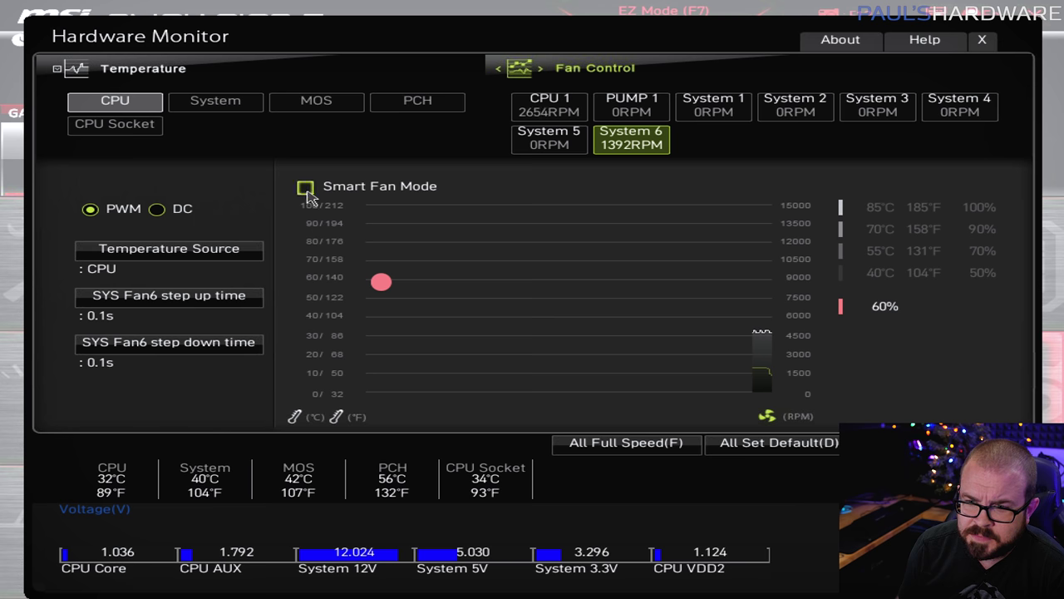
pyautogui.click(305, 187)
# Lower the fan curve (55°C to ~40%, 70°C to ~62%), then save and exit with F10.
pyautogui.click(555, 278)
pyautogui.moveTo(557, 295); pyautogui.dragTo(556, 317)
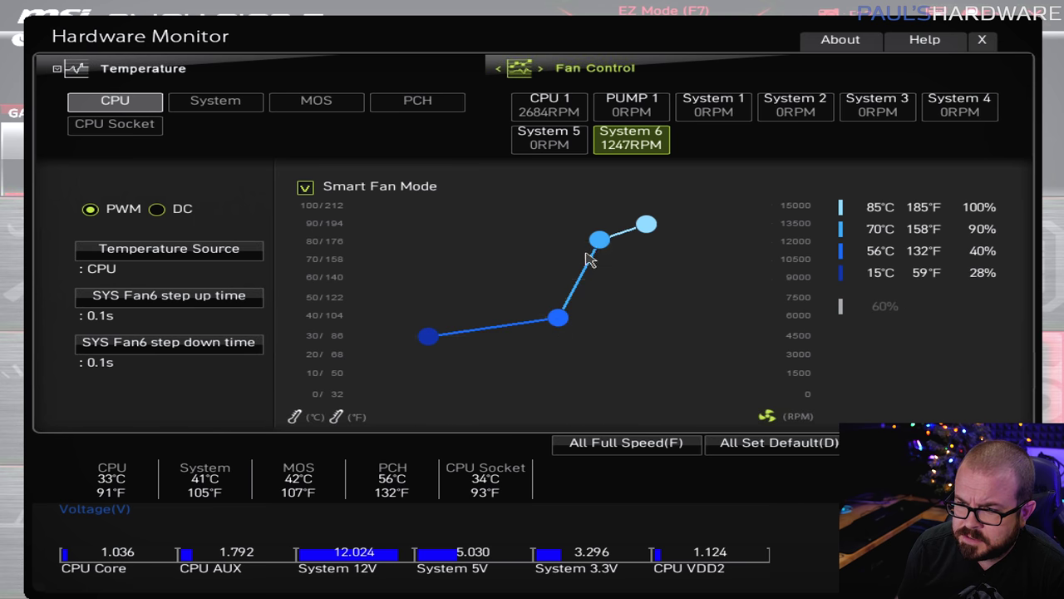
pyautogui.moveTo(593, 252); pyautogui.dragTo(613, 284)
pyautogui.moveTo(562, 326); pyautogui.dragTo(539, 321)
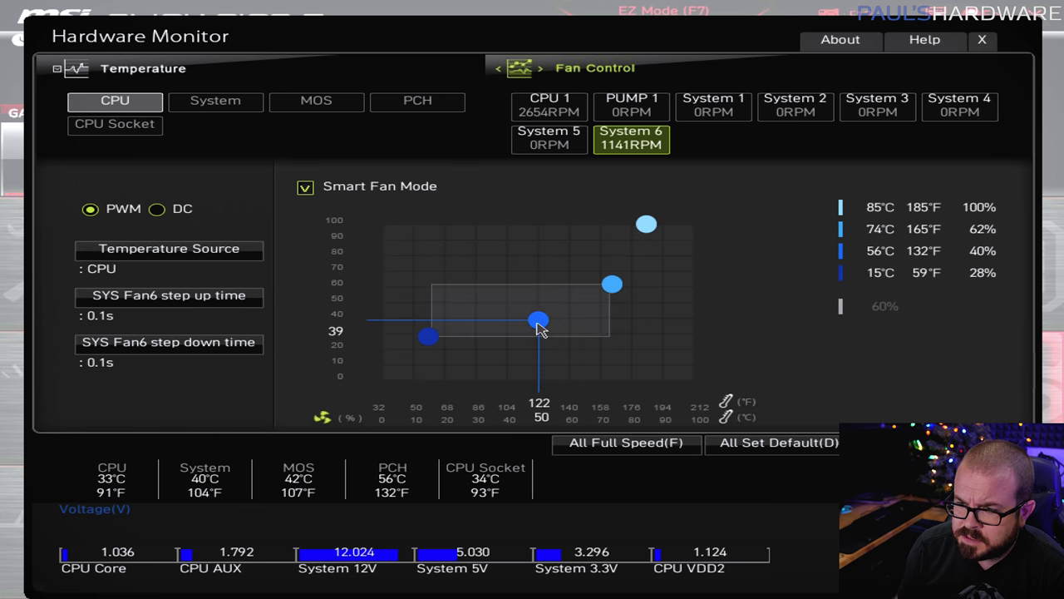
pyautogui.press('Escape')
pyautogui.press('F10')
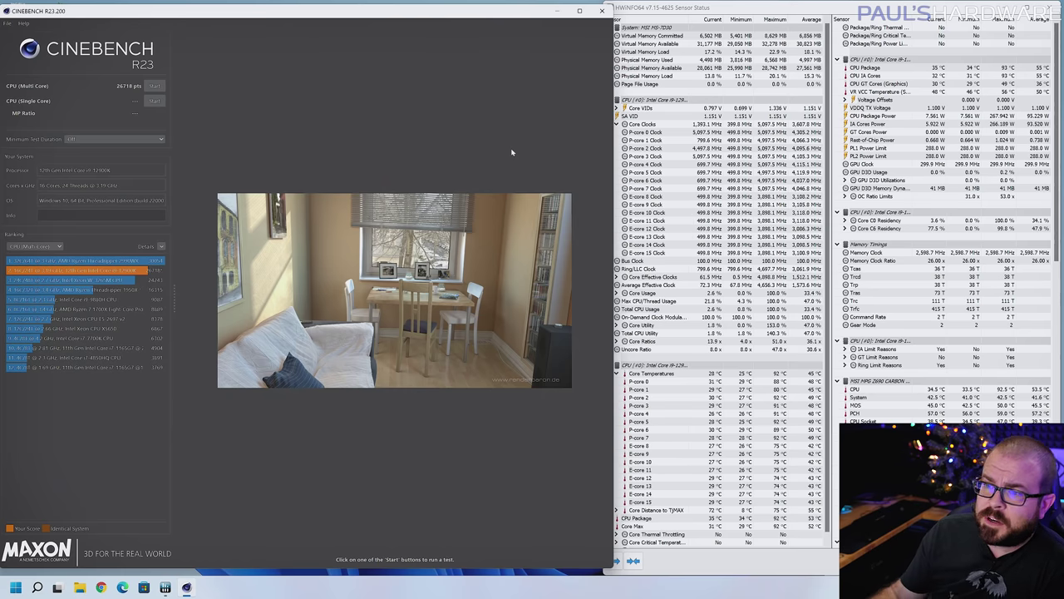
# Minimize Cinebench R23 after its 26718-point multi-core result to reveal the desktop.
pyautogui.click(556, 12)
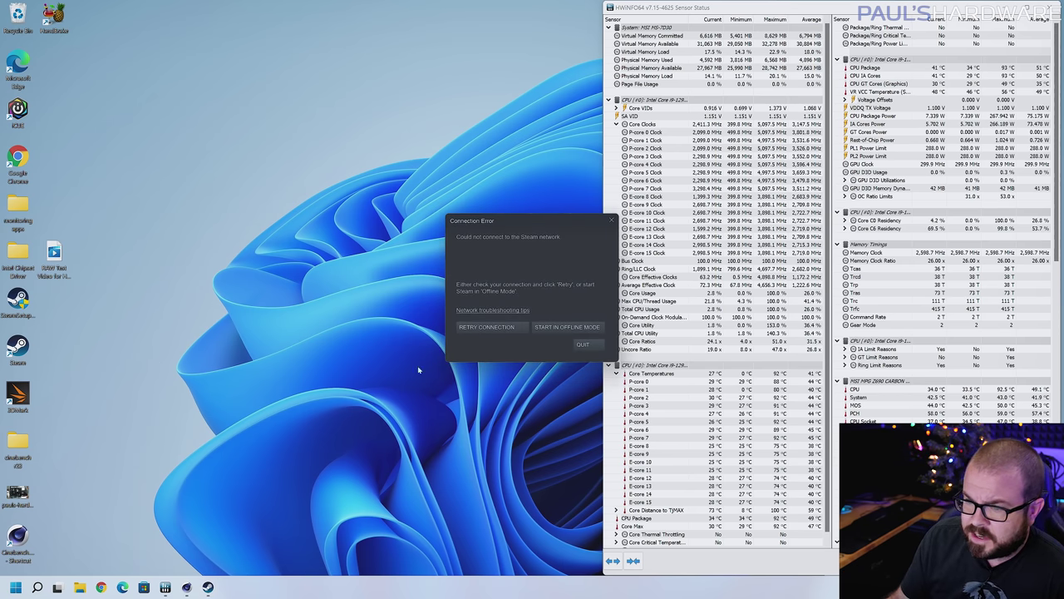
# Run 3DMark Time Spy Extreme offline: 10,230 overall, 10,446 graphics, 9,159 CPU.
pyautogui.click(557, 332)
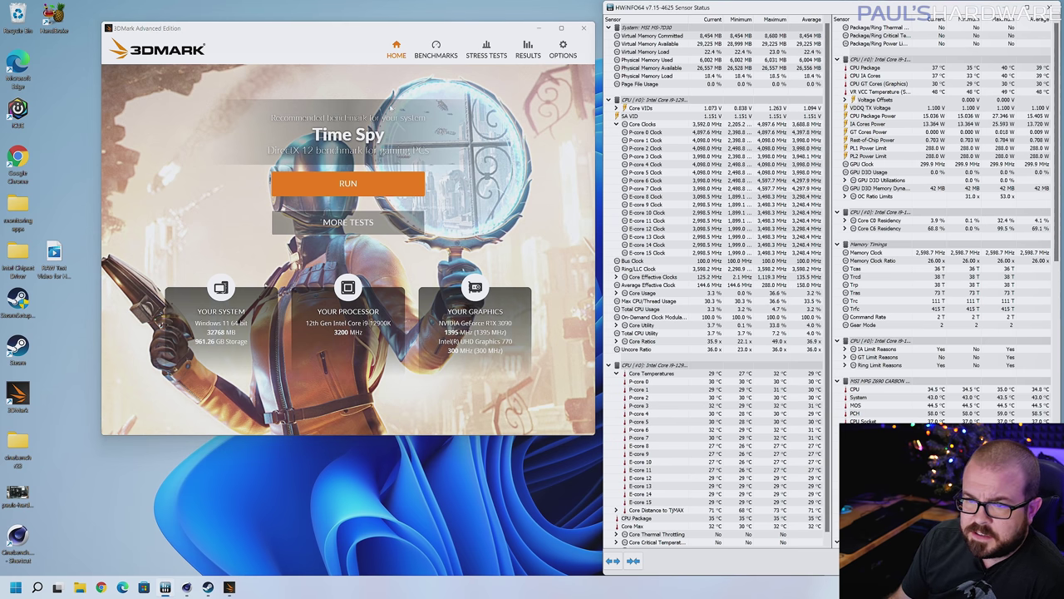
pyautogui.click(436, 52)
pyautogui.scroll(-1, 363, 241)
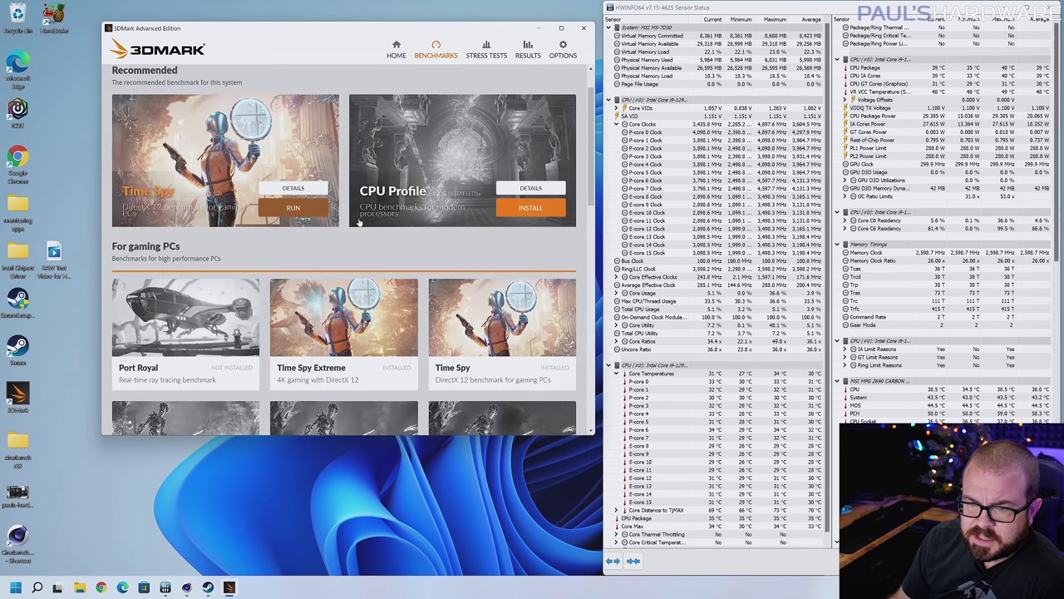
pyautogui.scroll(-2, 364, 241)
pyautogui.click(343, 241)
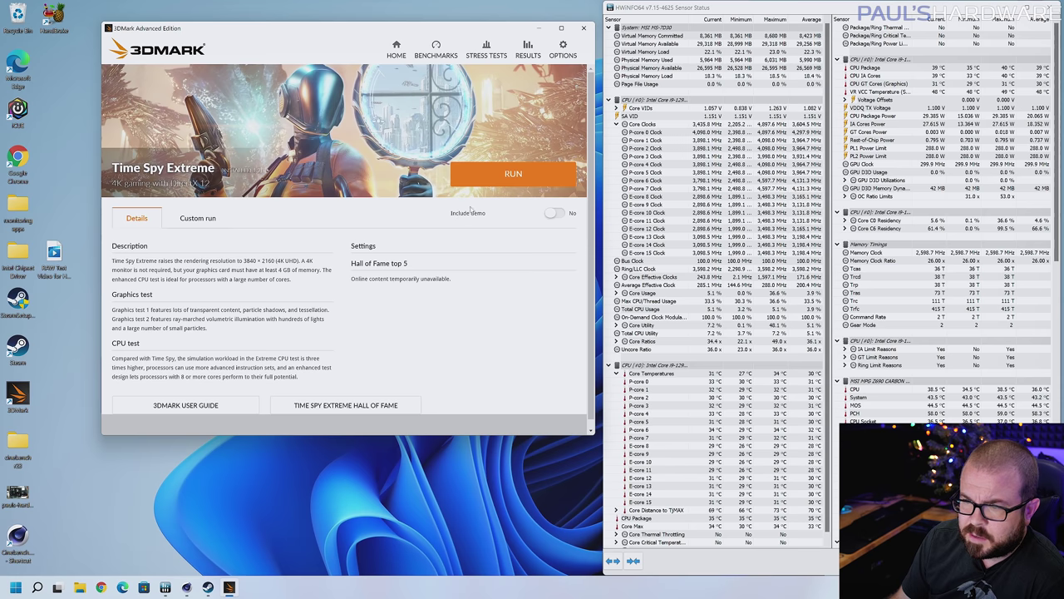
pyautogui.click(515, 174)
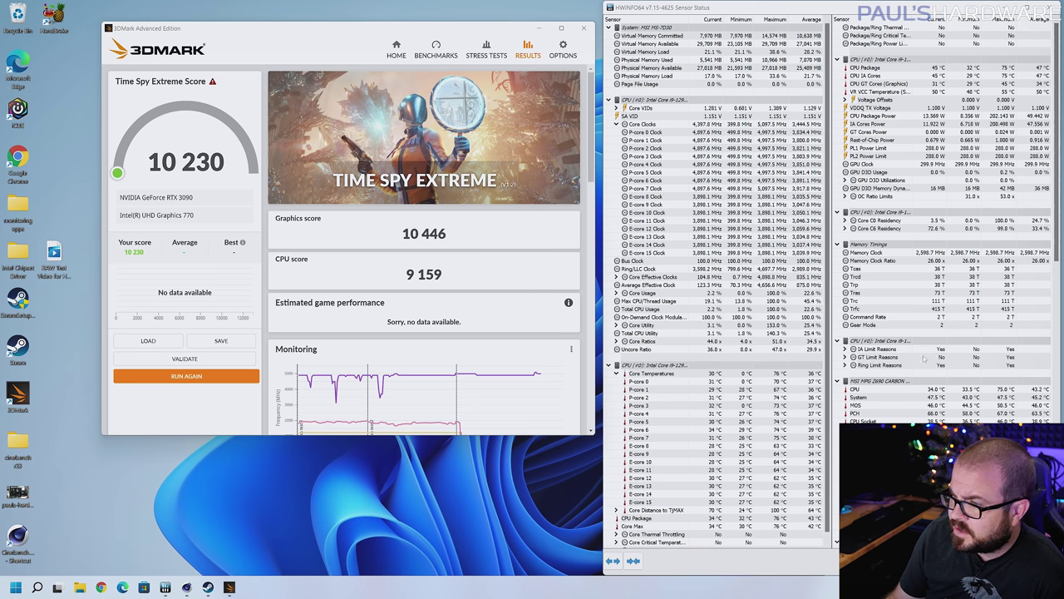
pyautogui.scroll(-3, 922, 358)
# Highlight HWiNFO's GPU Clock reading and drop the raw 4K test video into HandBrake.
pyautogui.scroll(-3, 922, 358)
pyautogui.scroll(-2, 922, 359)
pyautogui.scroll(-3, 923, 358)
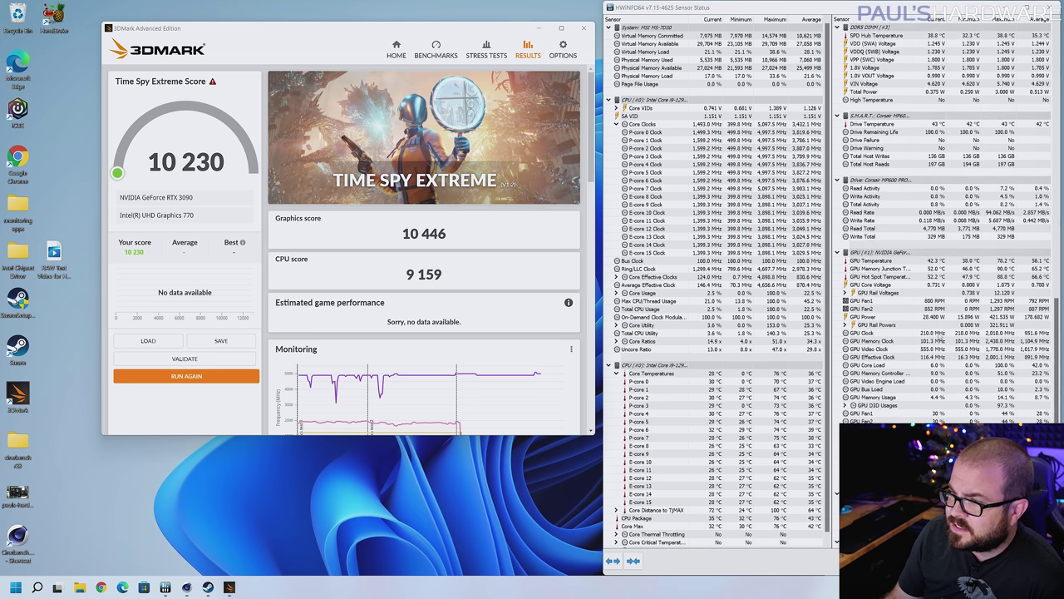
pyautogui.click(940, 334)
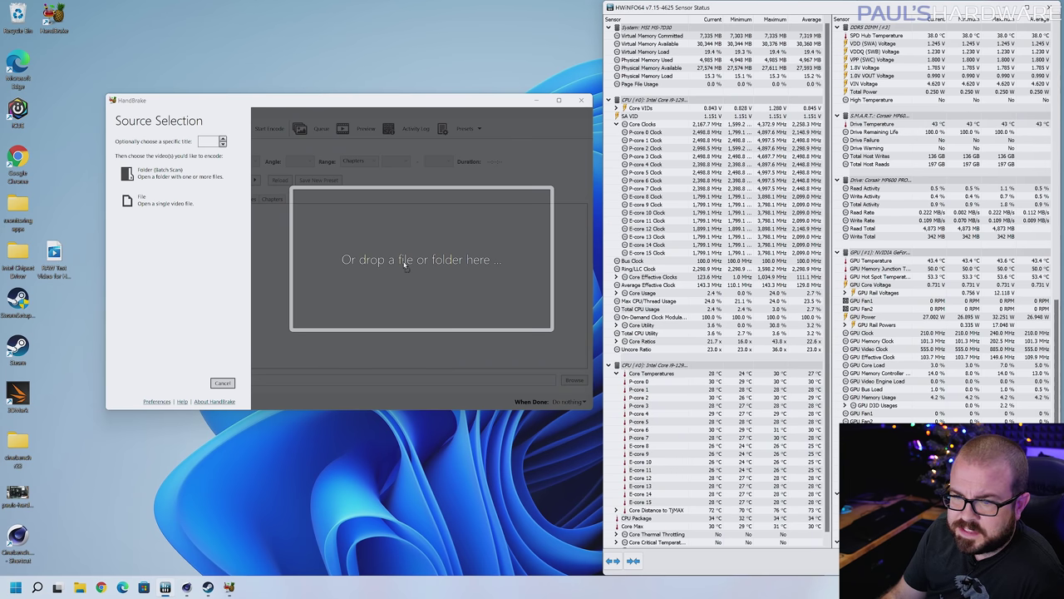
pyautogui.moveTo(404, 266); pyautogui.dragTo(428, 280)
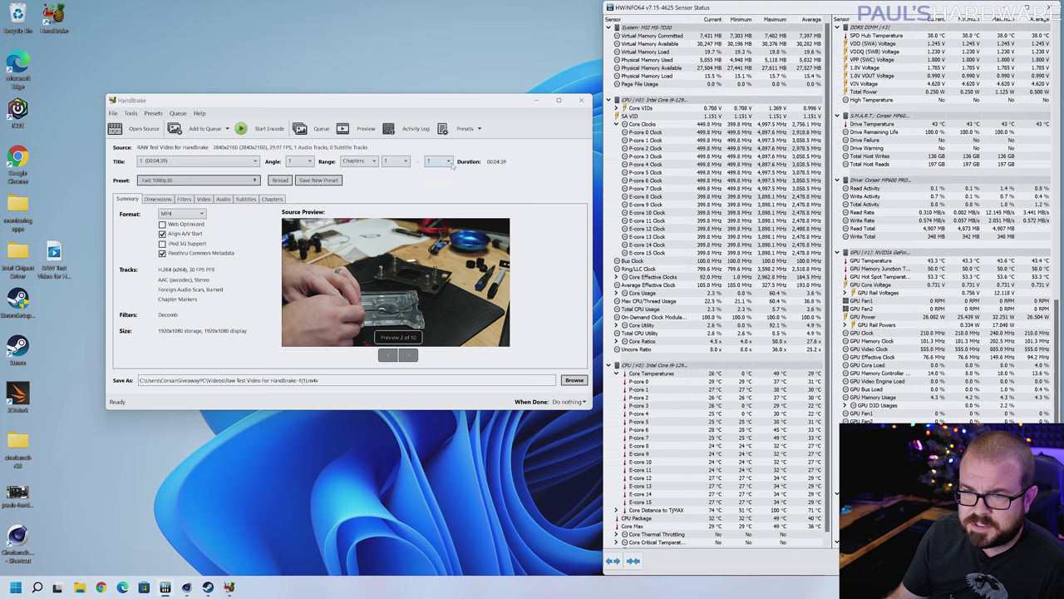
# Start encoding the 3840x2160 test video to 1080p with the Fast 1080p30 preset.
pyautogui.click(257, 128)
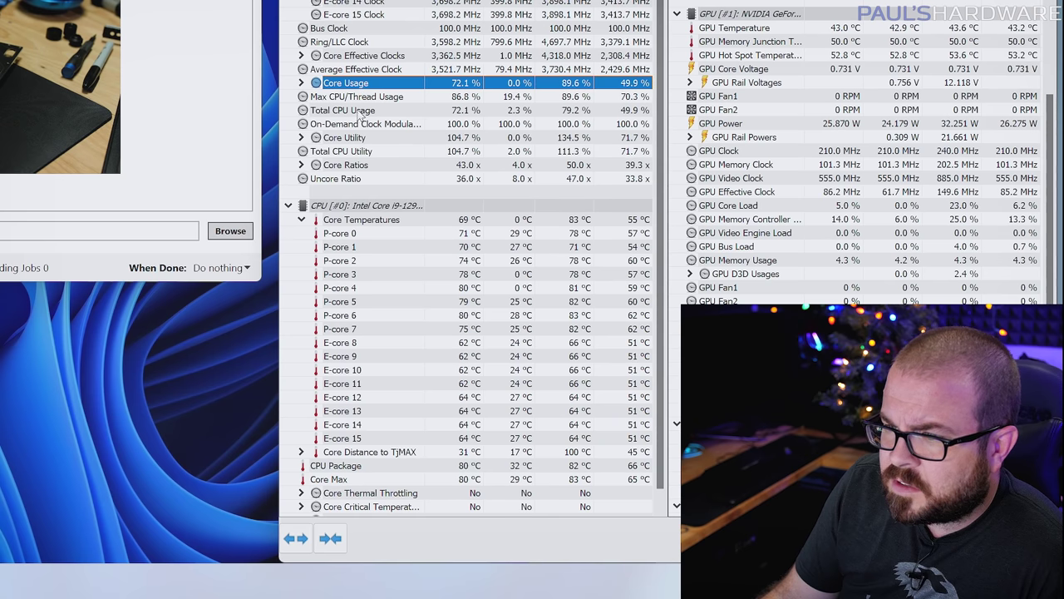
# Highlight HWiNFO64's Total CPU Usage reading, around 72% mid-encode.
pyautogui.click(711, 312)
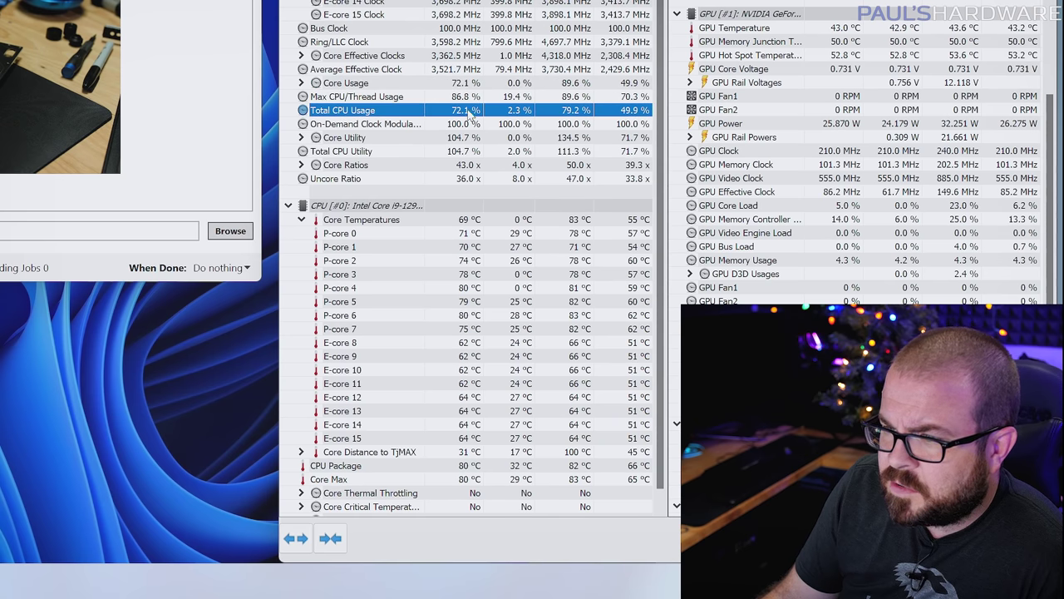